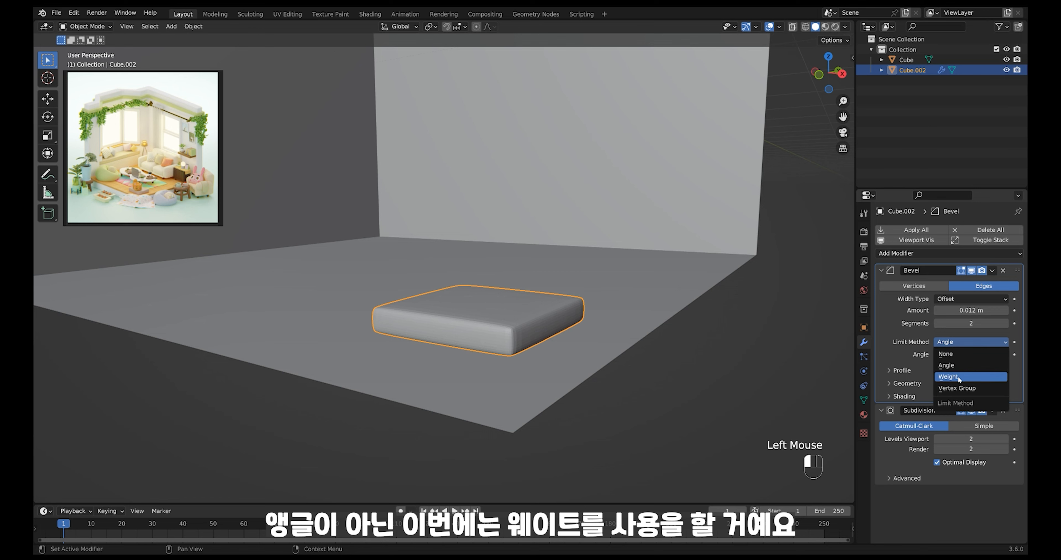
Set the limit method of the tile's Bevel modifier to Weight.
click(957, 376)
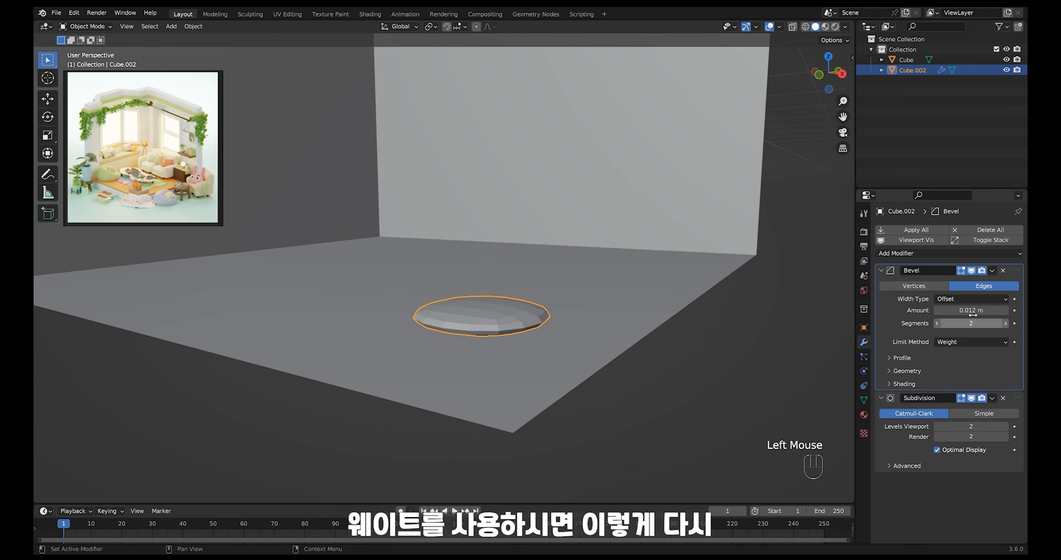
middle_drag(553, 338, 771, 366)
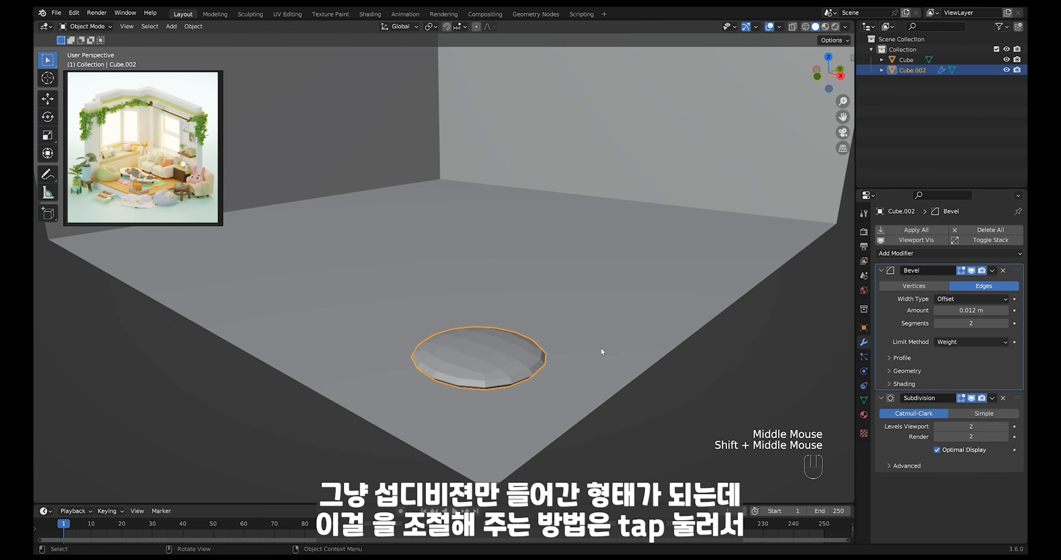
shift+middle_drag(601, 351, 601, 334)
mouse_move(601, 334)
middle_down()
mouse_move(585, 326)
mouse_move(584, 345)
middle_up()
In Edit Mode, raise the mean bevel weight of the tile's selected edges to 0.99.
key(Tab)
click(142, 26)
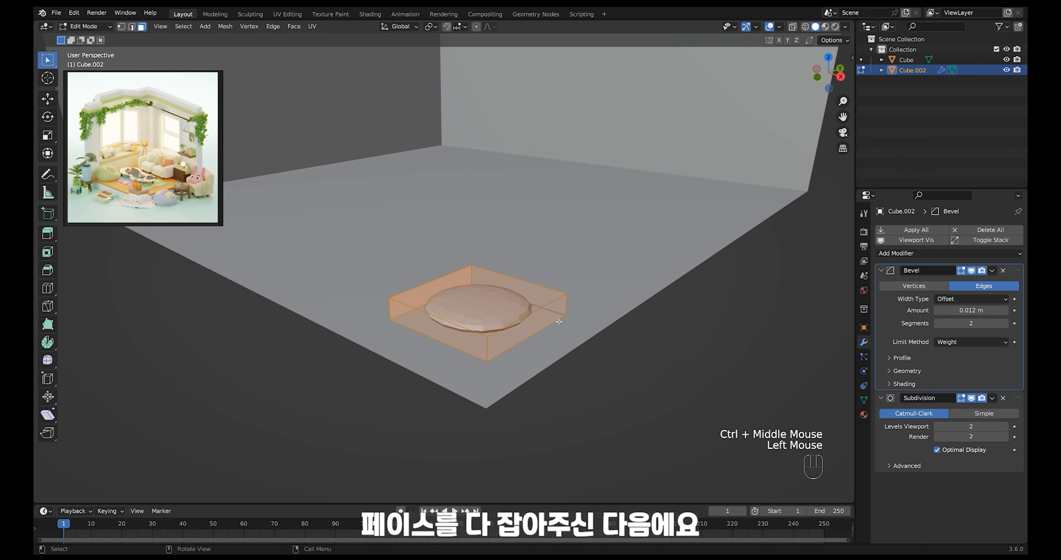
key(n)
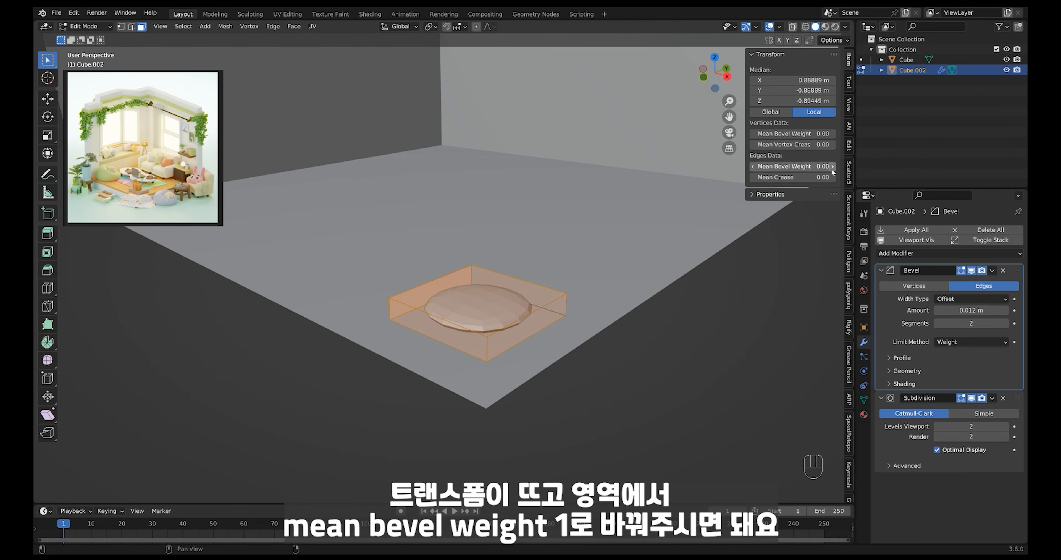
drag(774, 166, 849, 165)
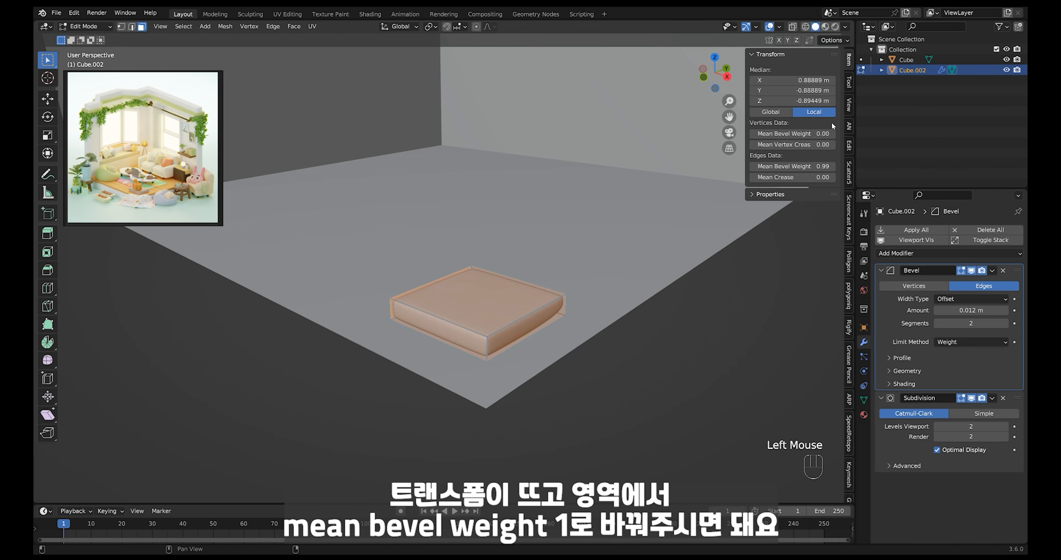
Select the tile's unweighted side face, raise its edges' mean bevel weight, and return to Object Mode.
middle_drag(635, 279, 478, 274)
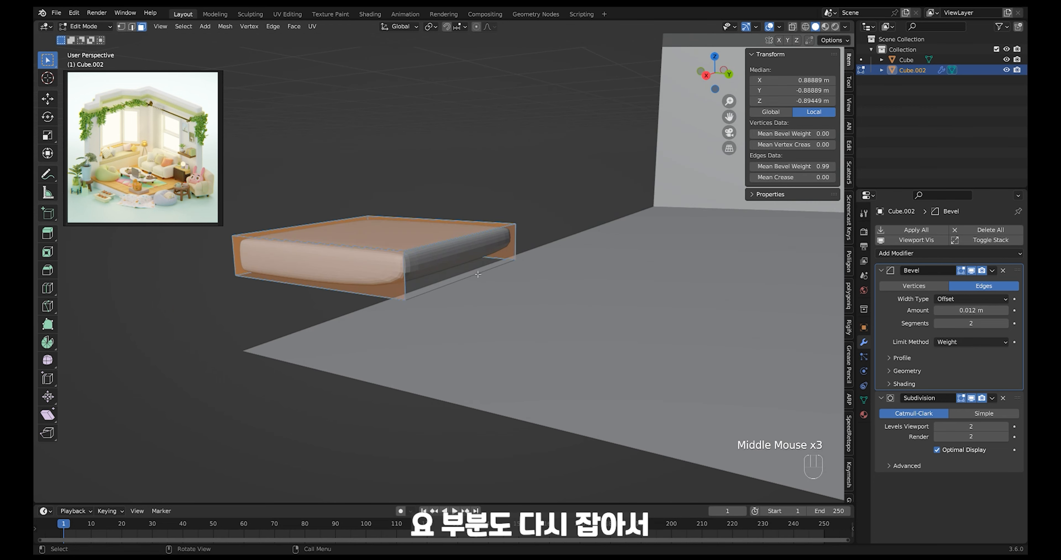
click(479, 274)
click(485, 267)
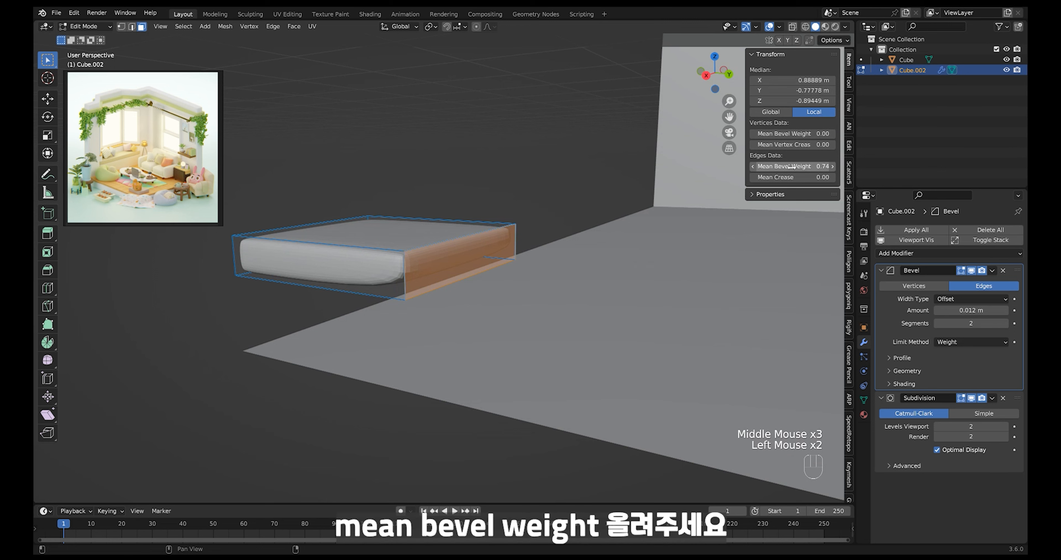
drag(805, 165, 833, 164)
ctrl+middle_drag(546, 256, 639, 298)
key(Tab)
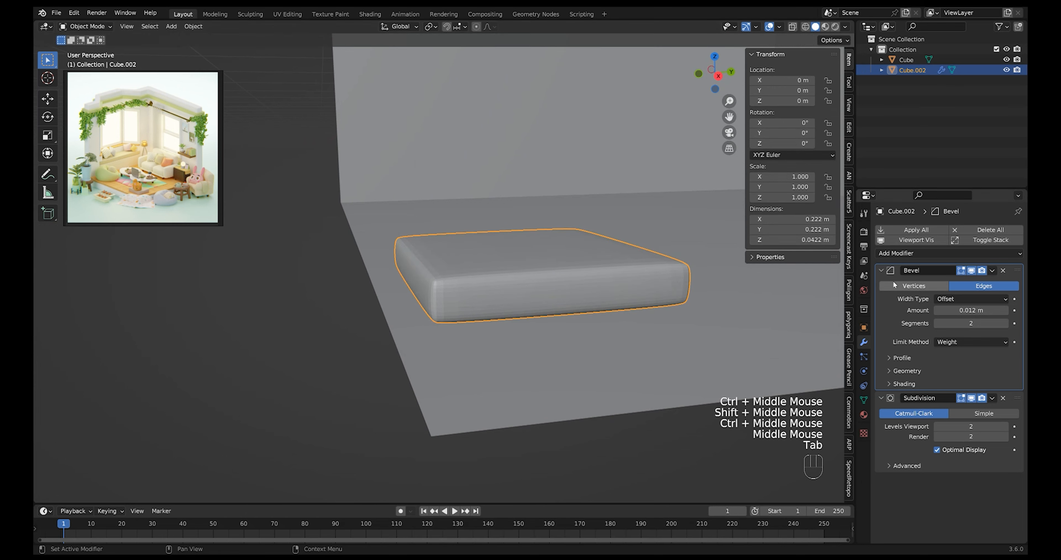
Set the Bevel modifier's amount to 1 m and its profile shape to 1.00.
click(980, 310)
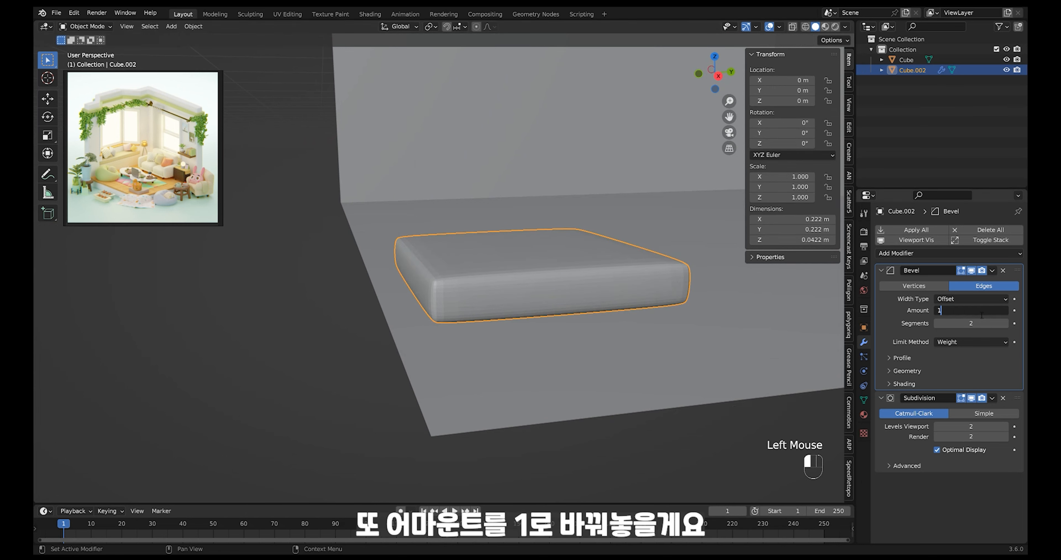
text(1)
key(Return)
click(964, 358)
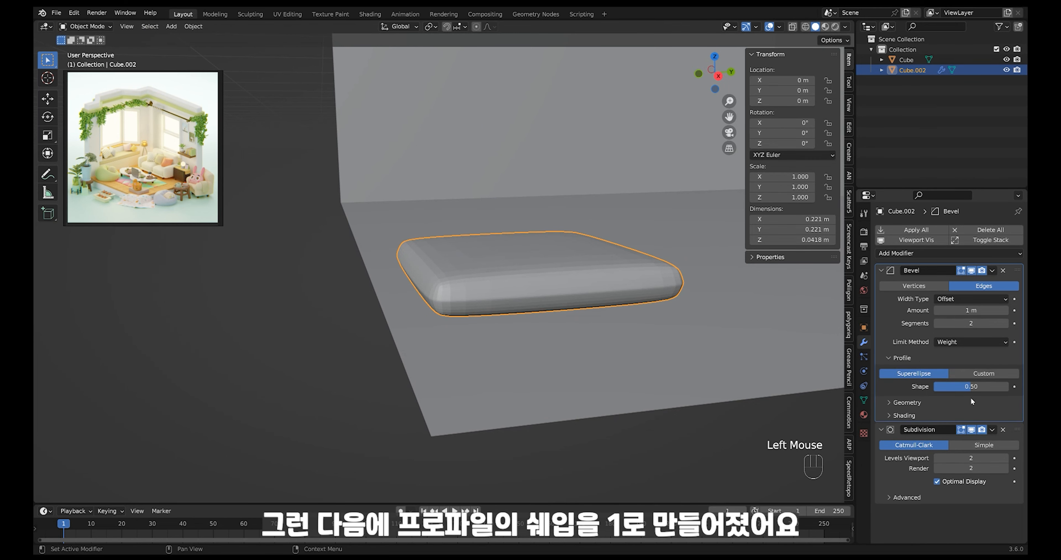
drag(967, 390, 1014, 387)
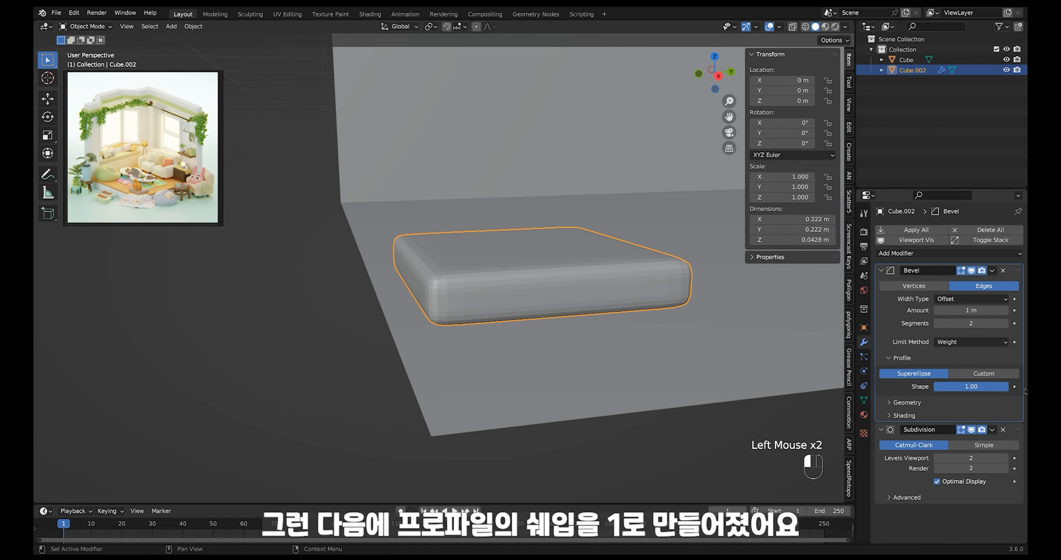
Apply Shade Smooth to the tile.
middle_drag(700, 362, 665, 324)
click(652, 278)
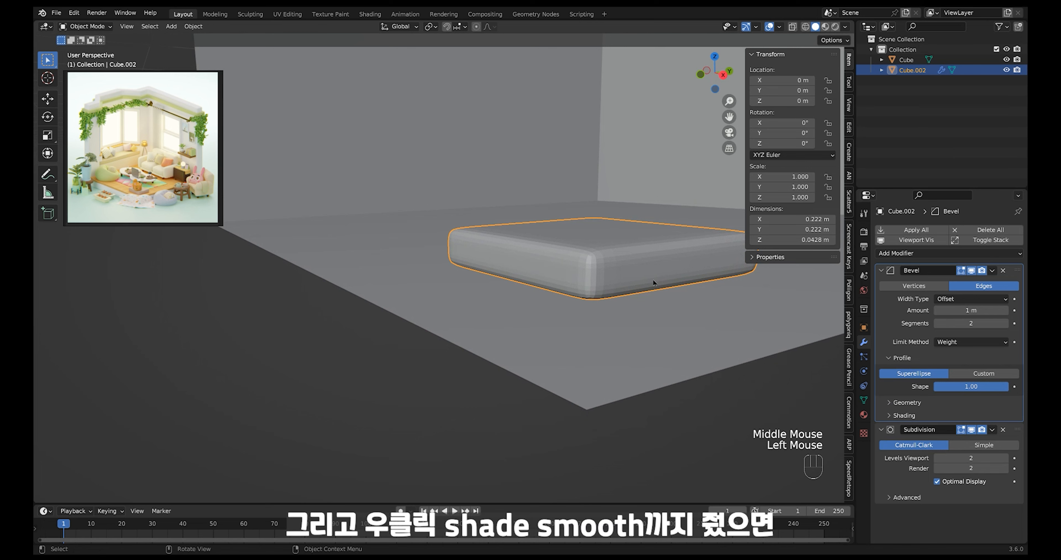
right_click(652, 279)
click(647, 279)
shift+middle_drag(677, 275, 788, 266)
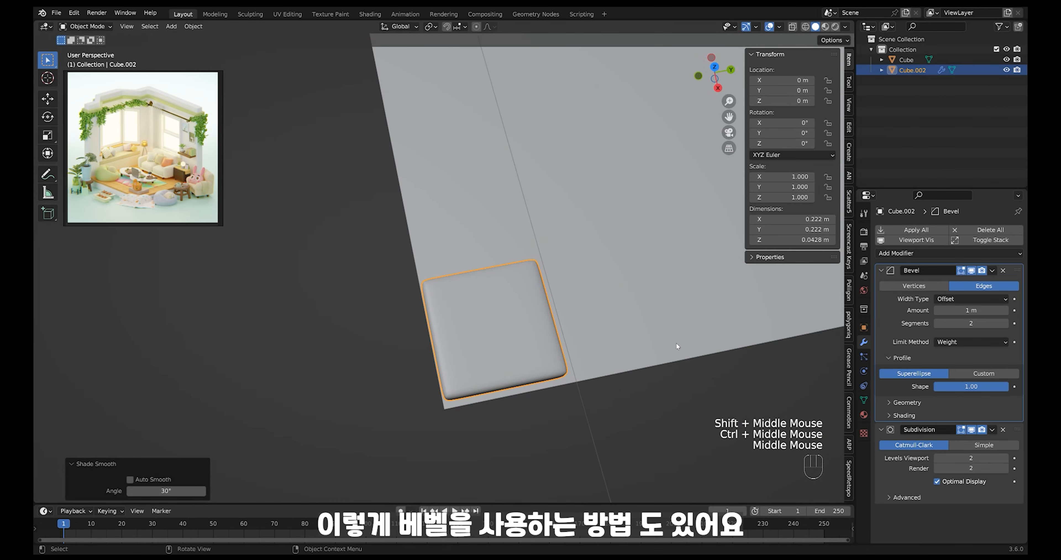
mouse_move(556, 319)
middle_down()
mouse_move(565, 315)
mouse_move(546, 331)
middle_up()
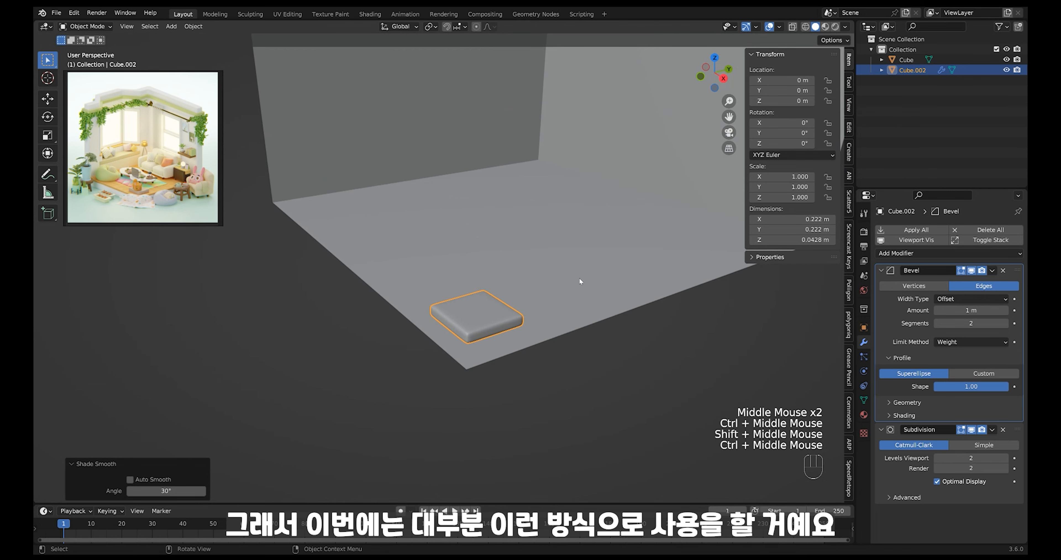
Collapse the settings of the tile's Bevel and Subdivision modifiers.
shift+middle_drag(563, 290, 550, 335)
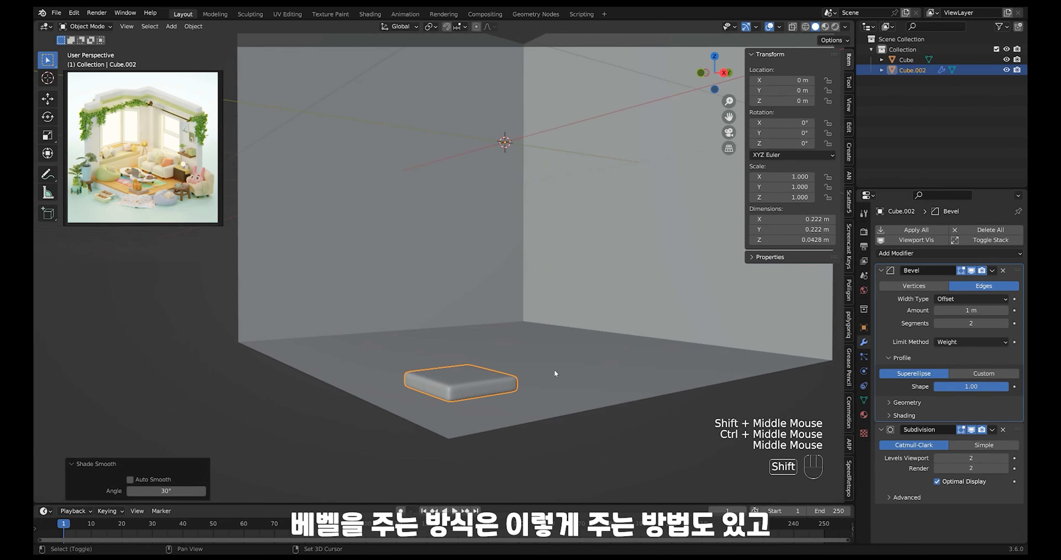
shift+middle_drag(555, 372, 541, 317)
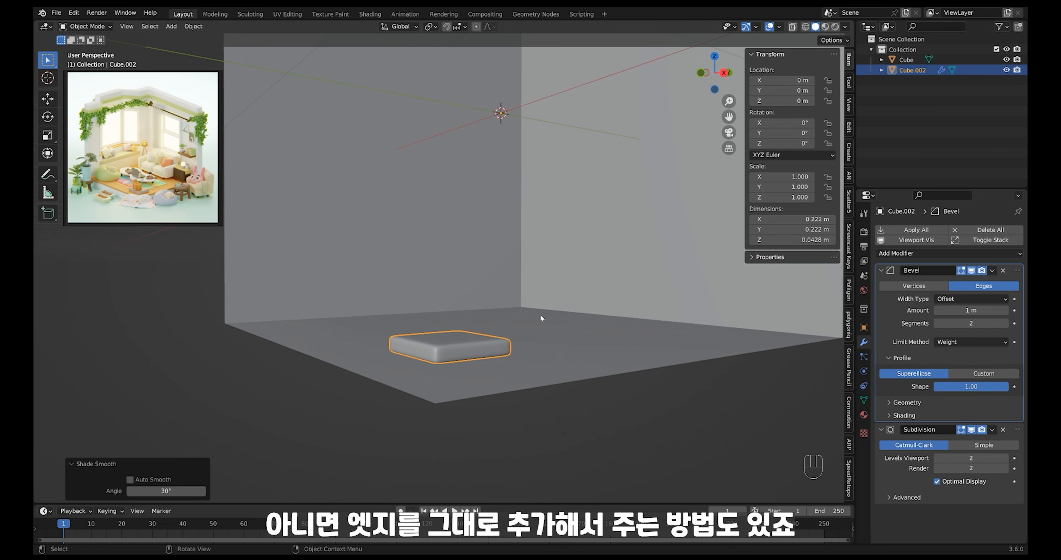
click(882, 271)
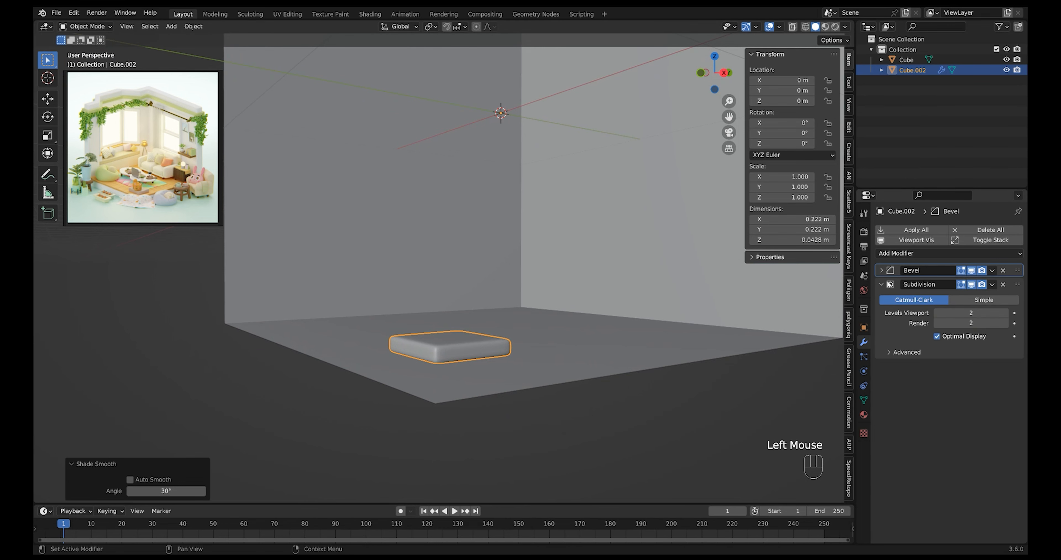
click(881, 285)
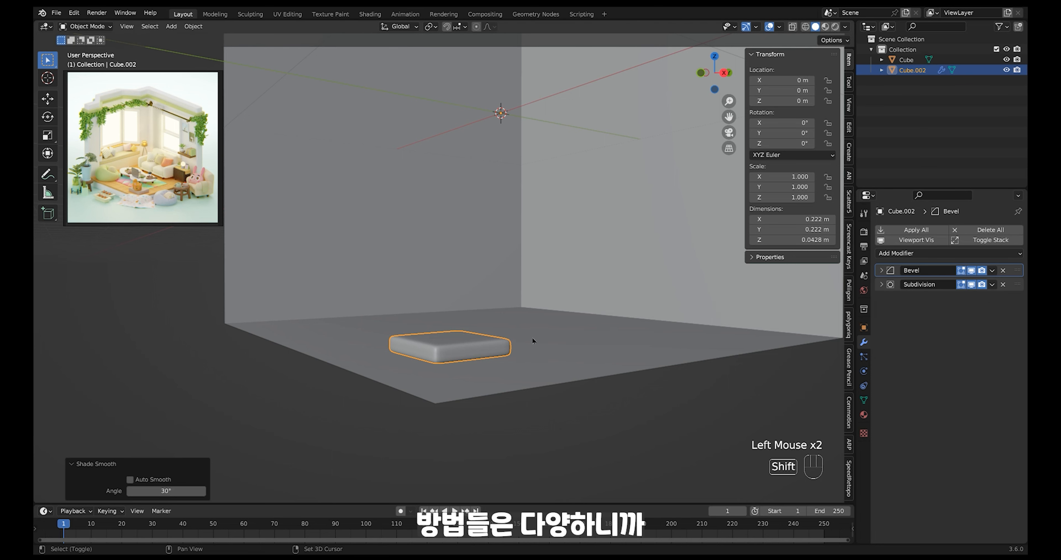
Duplicate the tile in place, trying a move along X, and delete the copy.
shift+middle_drag(533, 340, 544, 344)
mouse_move(544, 344)
middle_down()
mouse_move(554, 347)
mouse_move(548, 337)
middle_up()
shift+middle_drag(548, 337, 547, 329)
mouse_move(548, 329)
middle_down()
mouse_move(566, 337)
mouse_move(554, 338)
middle_up()
click(501, 361)
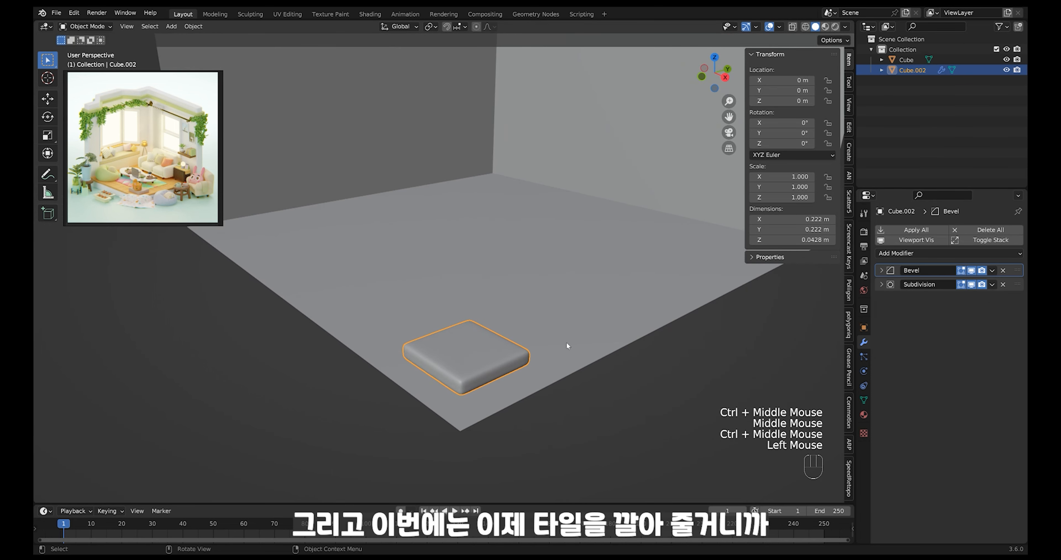
click(513, 357)
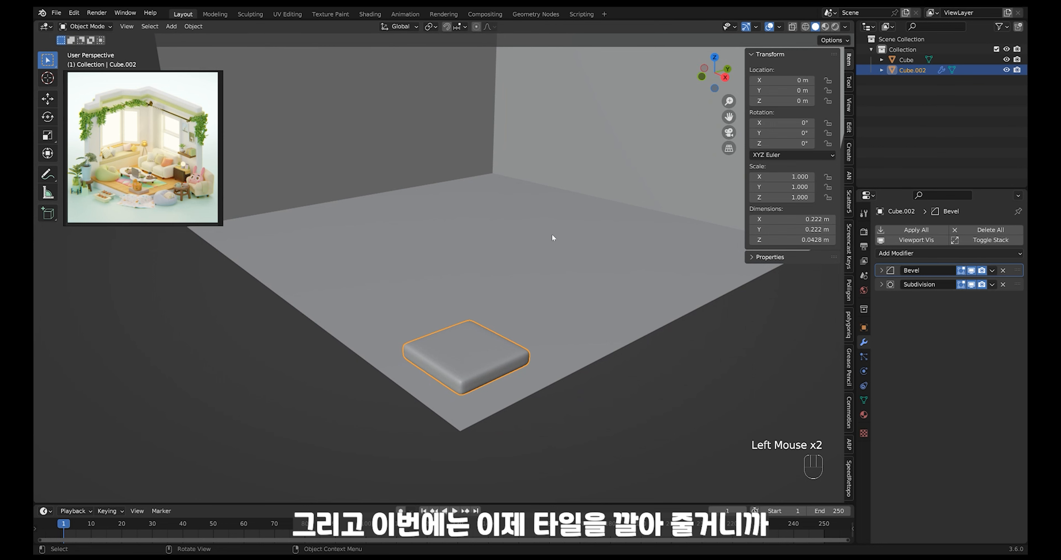
key(shift+d)
right_click(561, 327)
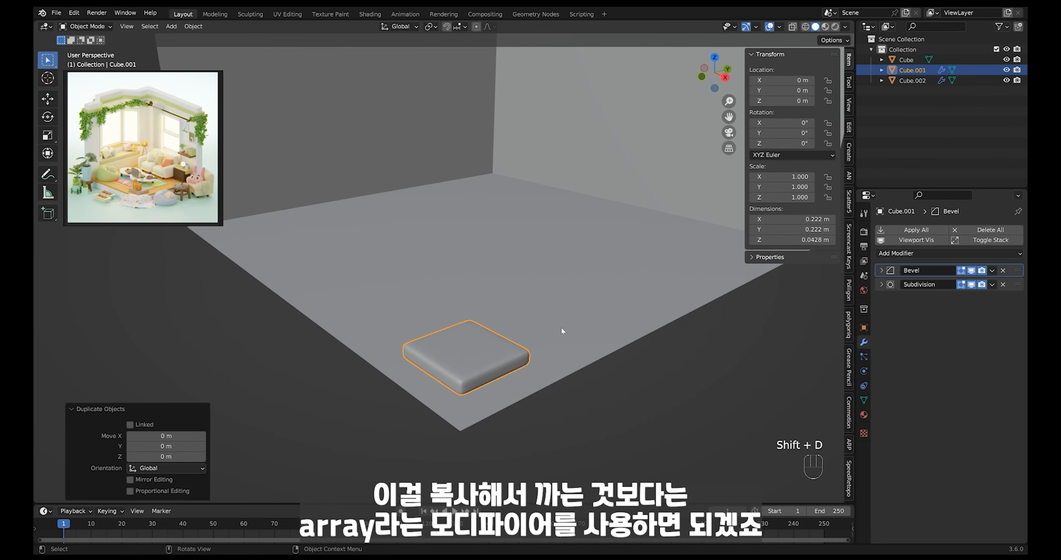
key(g)
key(x)
right_click(524, 341)
mouse_move(524, 341)
middle_down()
mouse_move(517, 354)
mouse_move(518, 344)
middle_up()
key(x)
click(516, 345)
Add an Array modifier to the tile with a relative offset X factor of -1.
click(515, 340)
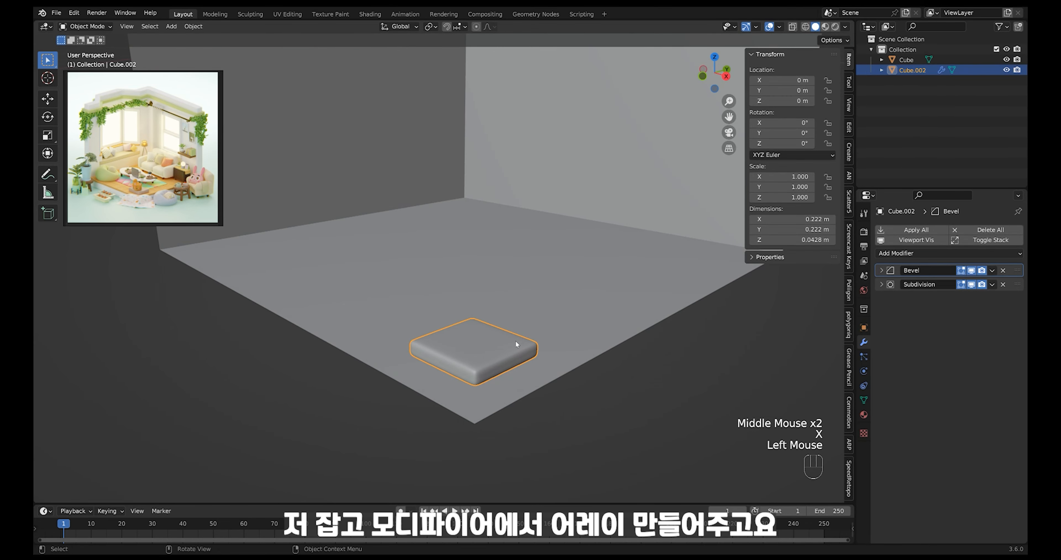
click(905, 254)
click(819, 282)
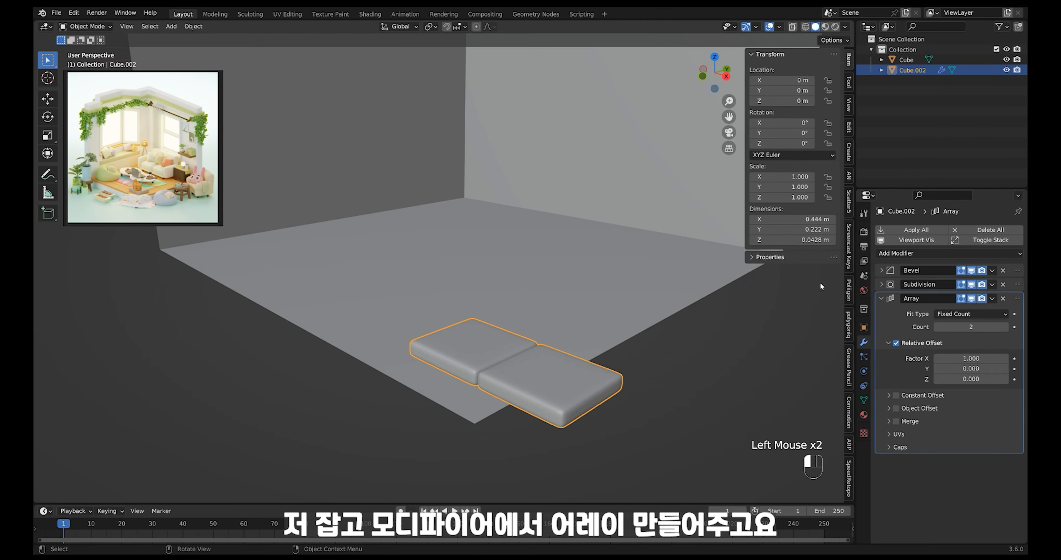
ctrl+middle_drag(719, 368, 687, 405)
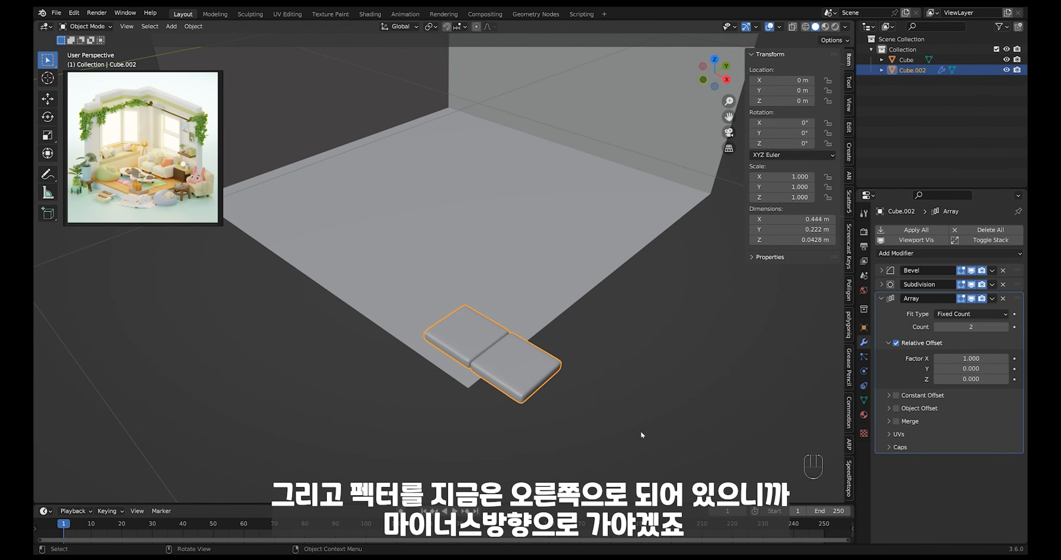
middle_drag(641, 432, 460, 338)
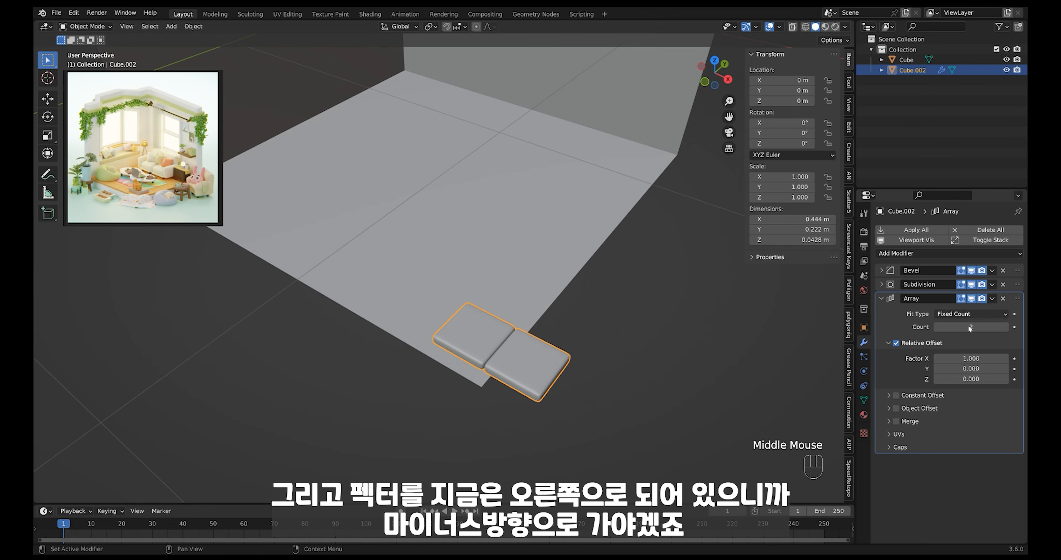
click(976, 358)
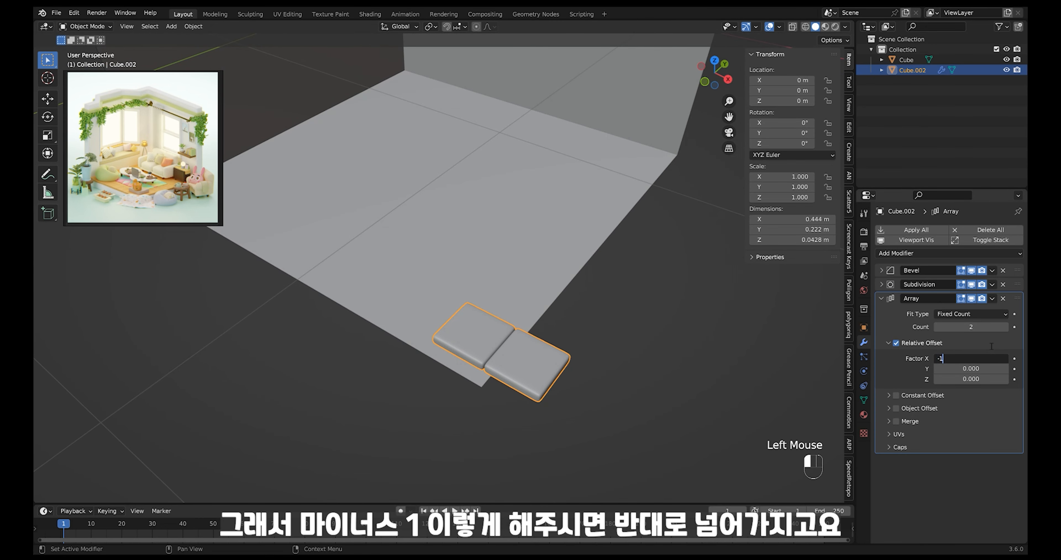
key(Return)
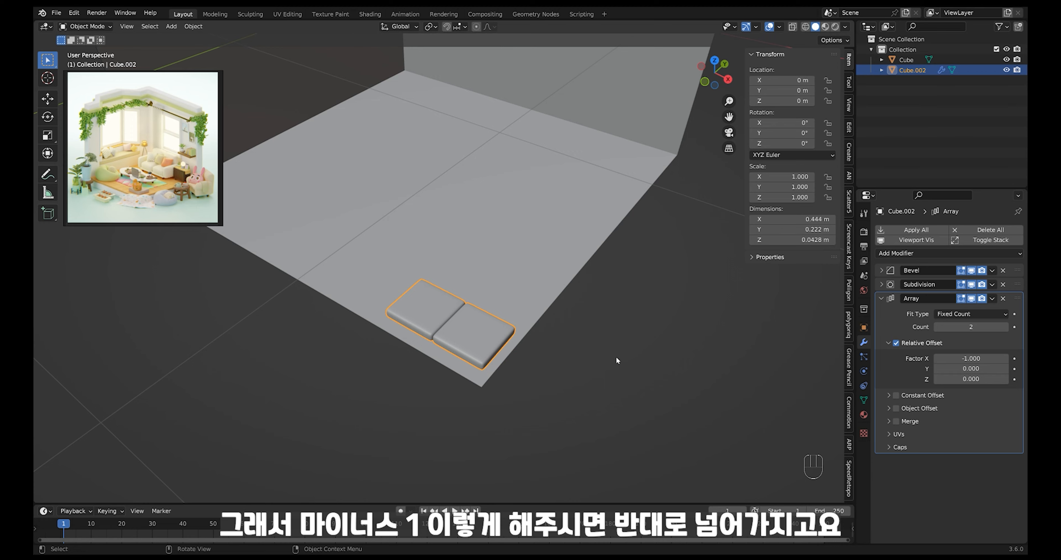
Set the tile array's count to 8 and check the row against the floor's width from above.
middle_drag(617, 359, 561, 357)
click(975, 327)
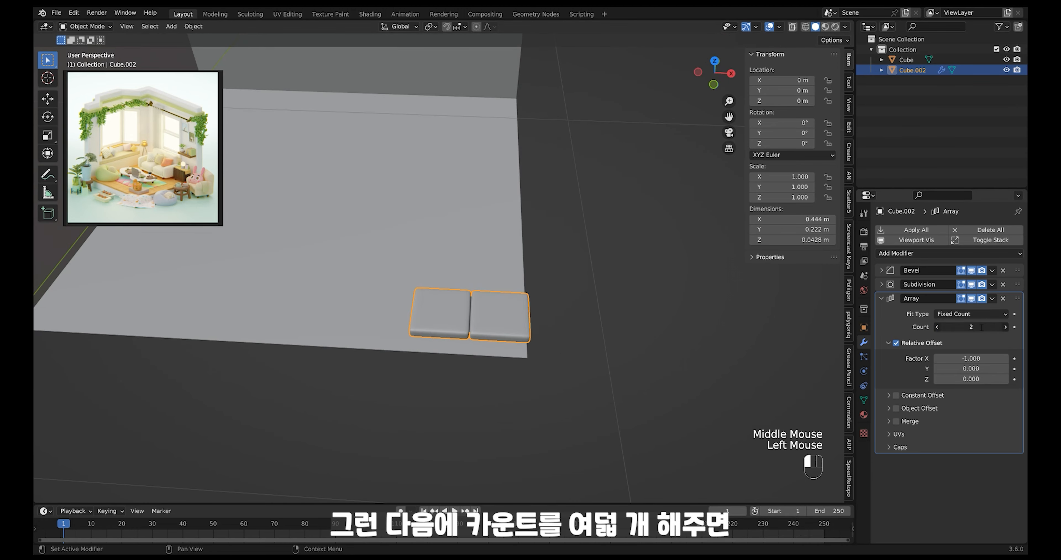
text(8)
key(Return)
alt+middle_drag(573, 297, 515, 342)
shift+middle_drag(514, 341, 482, 393)
Set the tile array's count to 9 to span the floor's width.
click(976, 326)
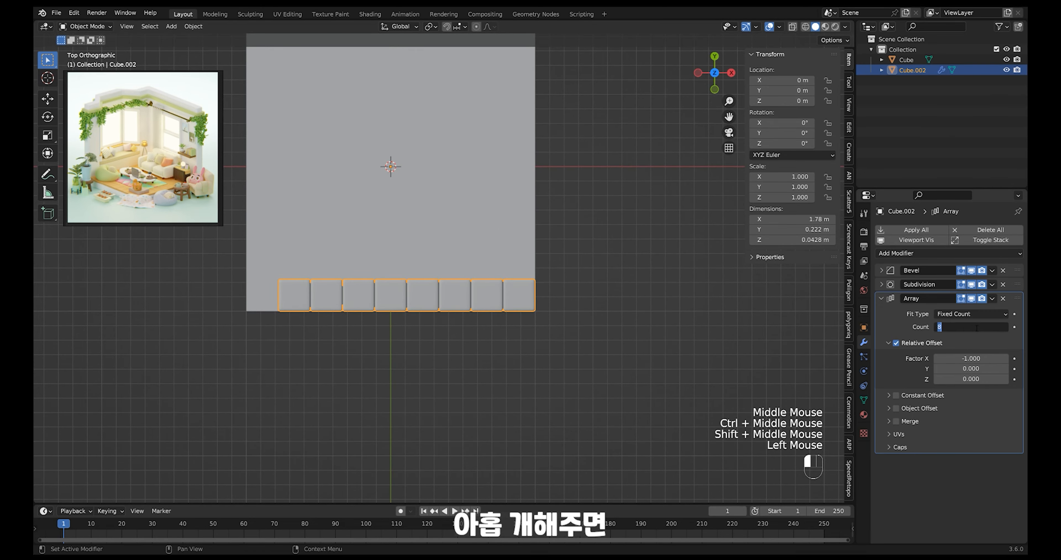
text(9)
key(Return)
mouse_move(528, 313)
middle_down()
mouse_move(585, 317)
mouse_move(516, 328)
middle_up()
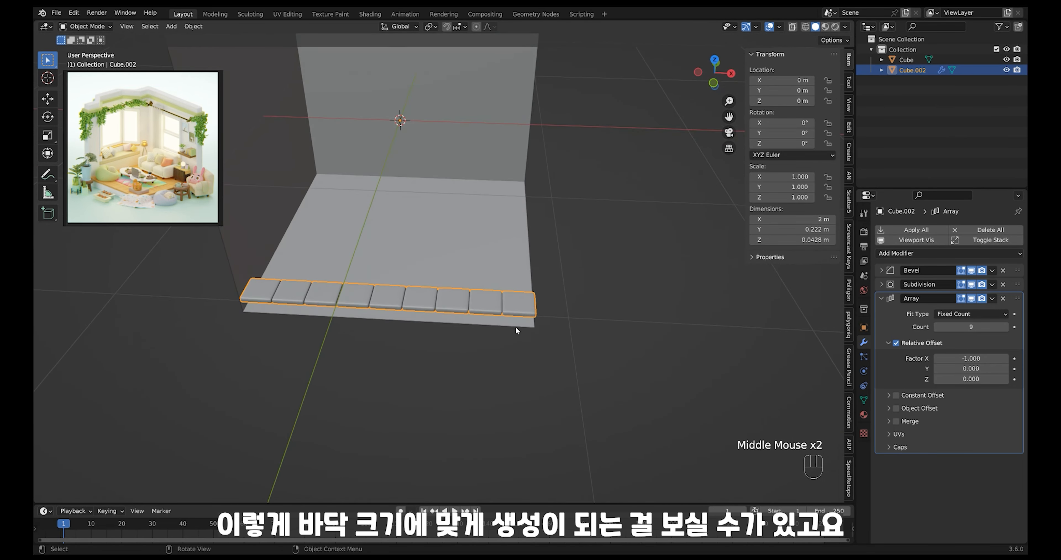
shift+middle_drag(415, 203, 529, 327)
Add a second Array modifier to the tile row with relative offset factors of 0 in X and 1 in Y.
click(885, 298)
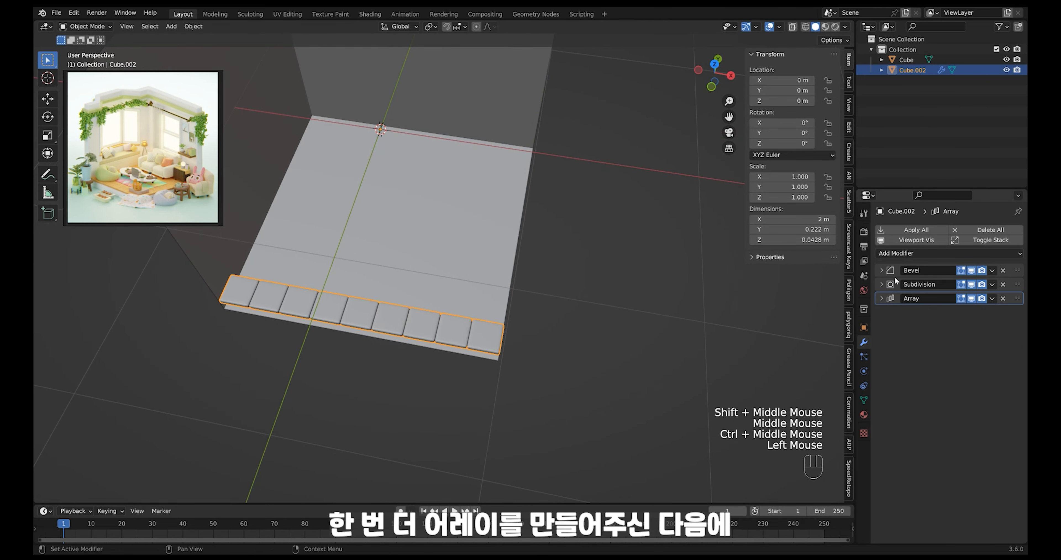
click(899, 253)
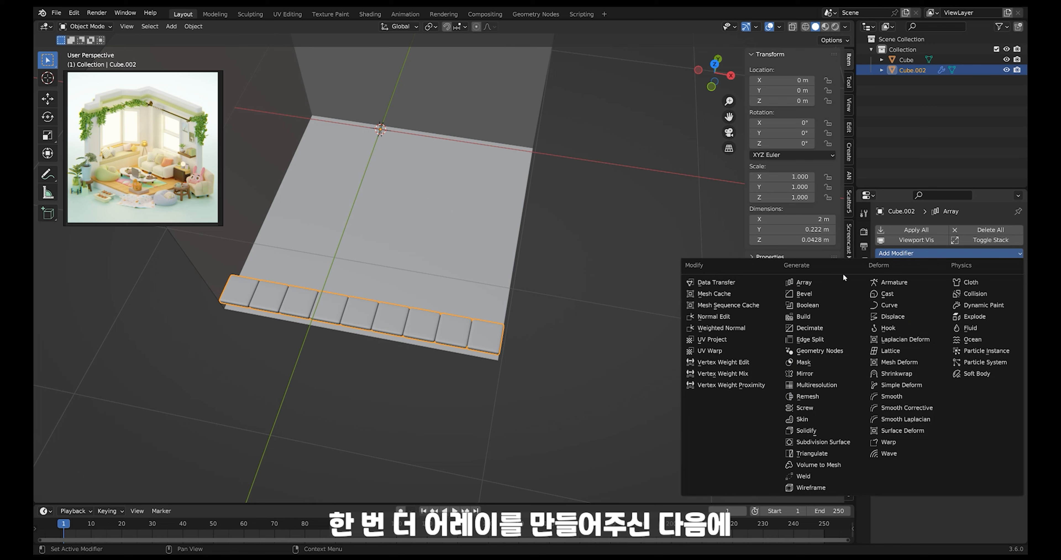
click(836, 285)
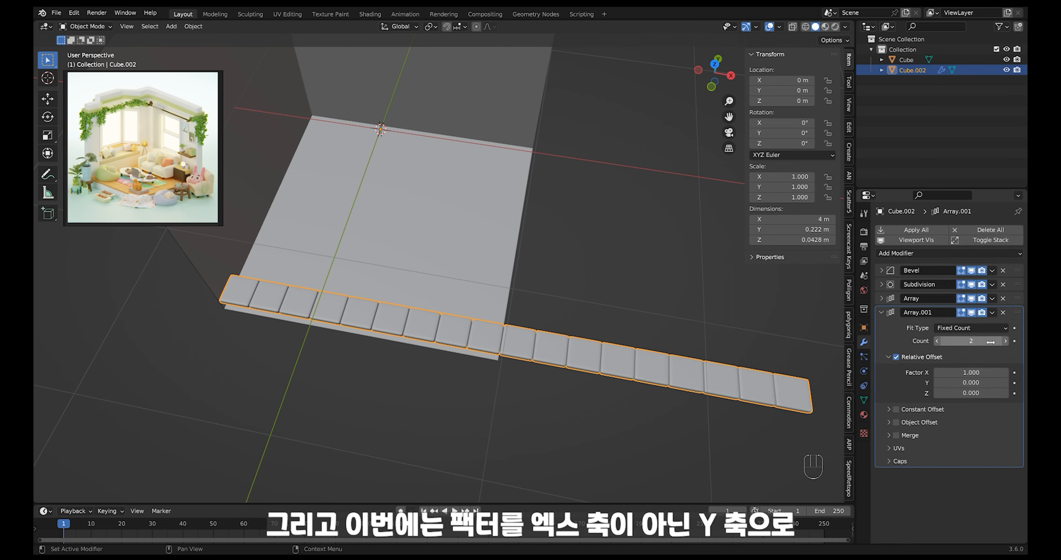
click(986, 372)
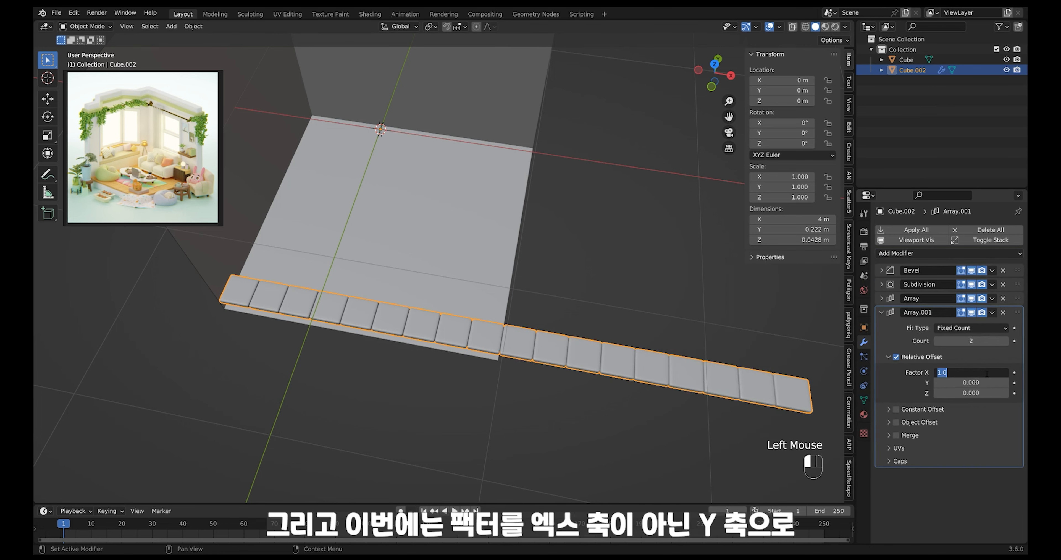
text(0)
key(Return)
double_click(985, 383)
text(1)
key(Return)
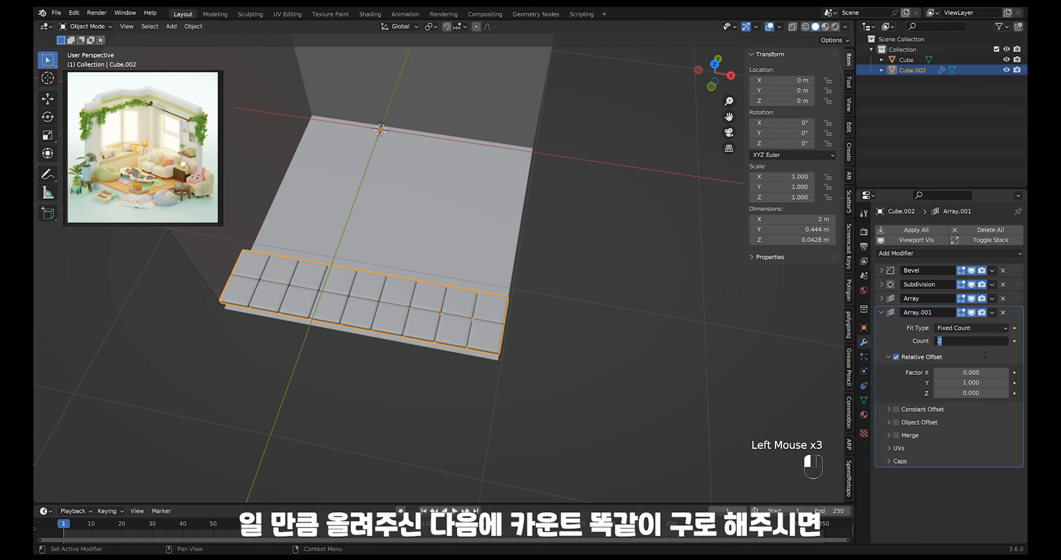
Set the second array's count to 9 so the tiles cover the floor's full depth.
key(Return)
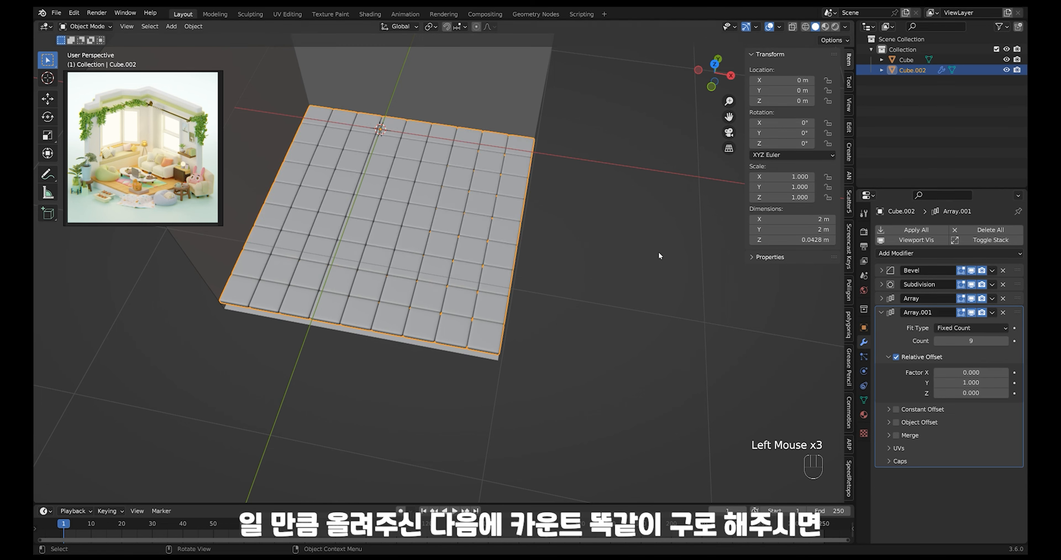
ctrl+middle_drag(531, 202, 554, 265)
middle_drag(554, 266, 566, 284)
middle_drag(566, 284, 565, 261)
shift+middle_drag(532, 206, 403, 214)
Select the room cube and add one centred vertical loop cut through its wall on the negative X side.
key(Tab)
click(405, 214)
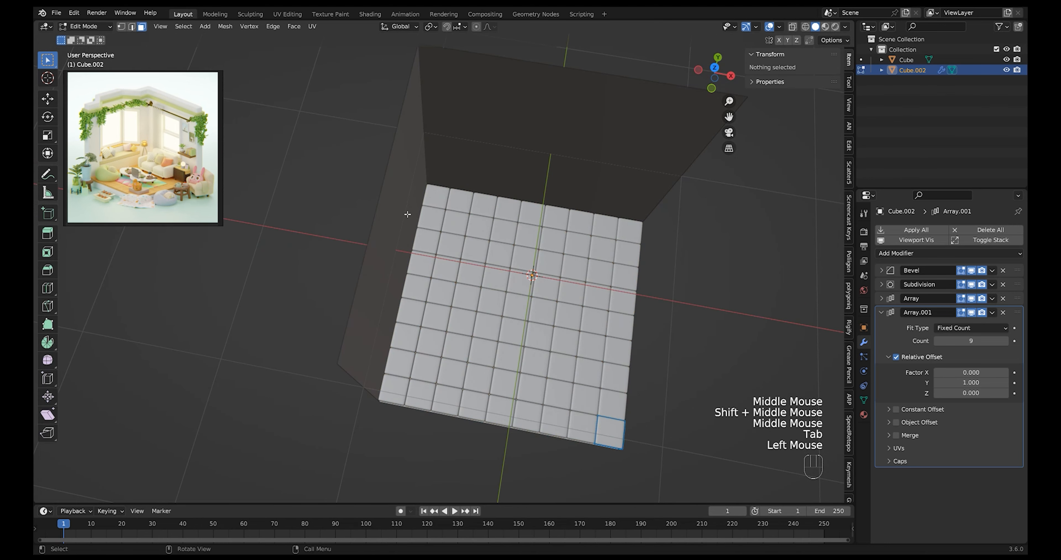
key(Tab)
click(406, 215)
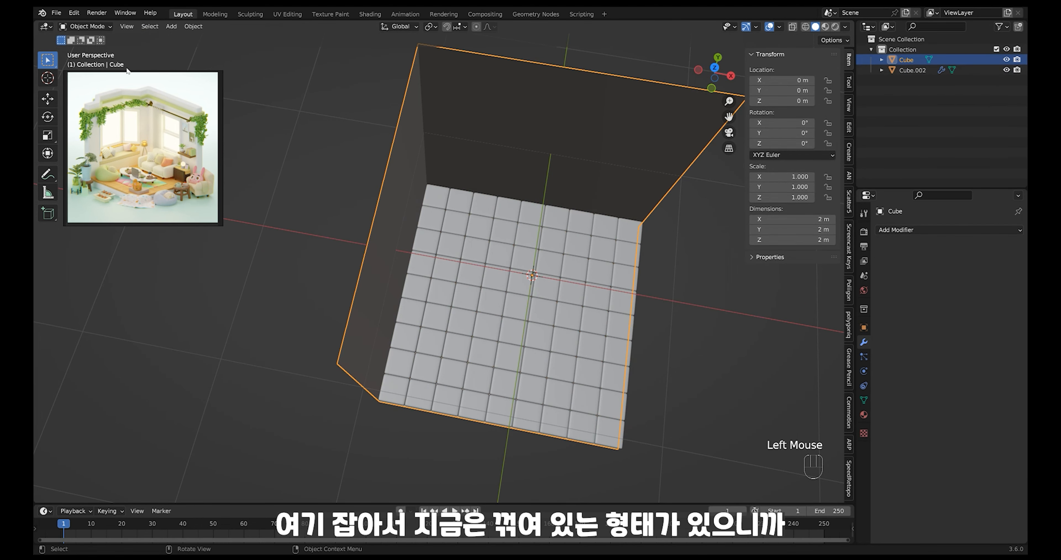
middle_drag(560, 292, 495, 247)
key(Tab)
key(ctrl+r)
click(405, 112)
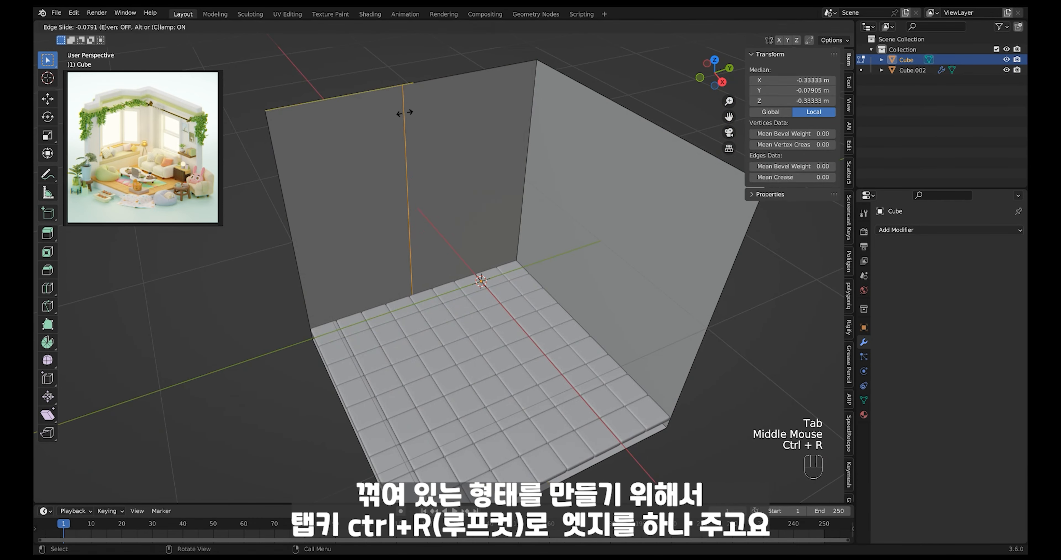
right_click(404, 112)
middle_drag(449, 193, 454, 195)
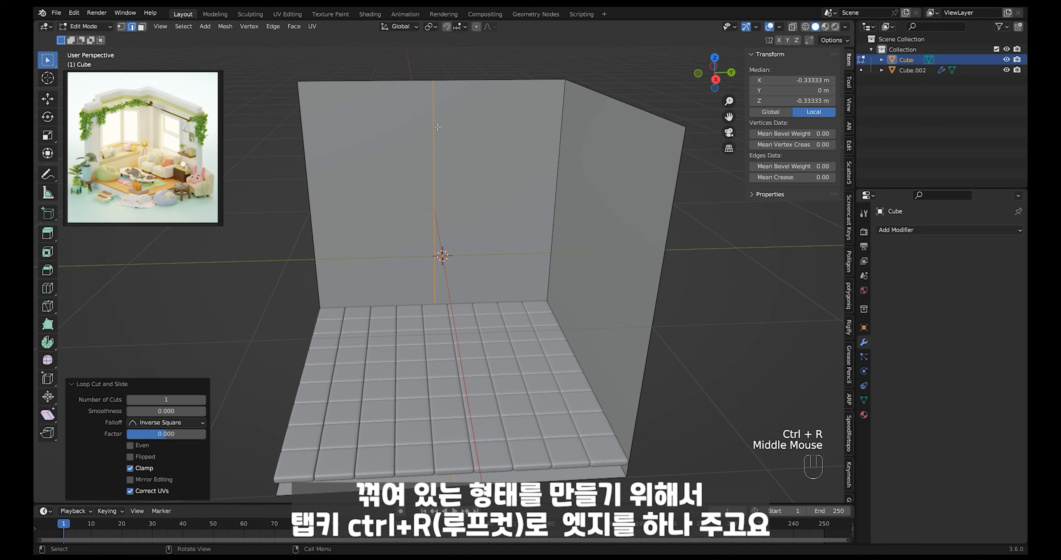
Bevel the new vertical edge loop about 0.58 m wide with one segment to form a central wall panel.
key(ctrl+b)
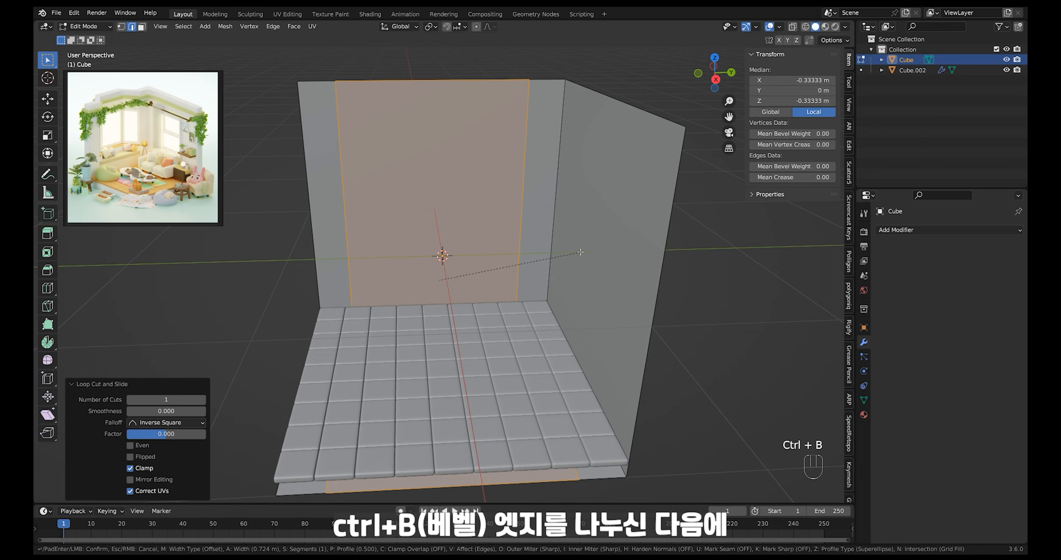
key(shift)
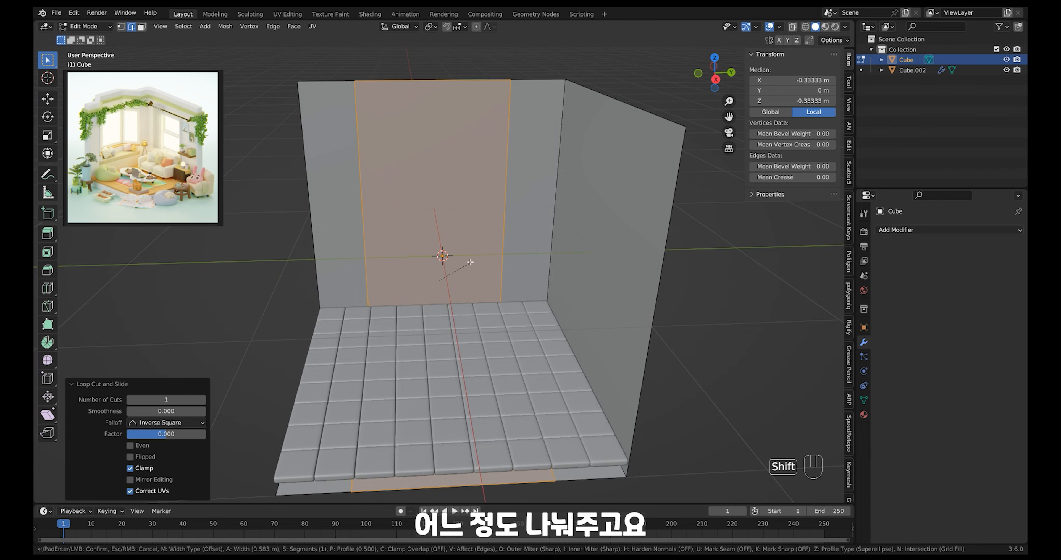
click(467, 264)
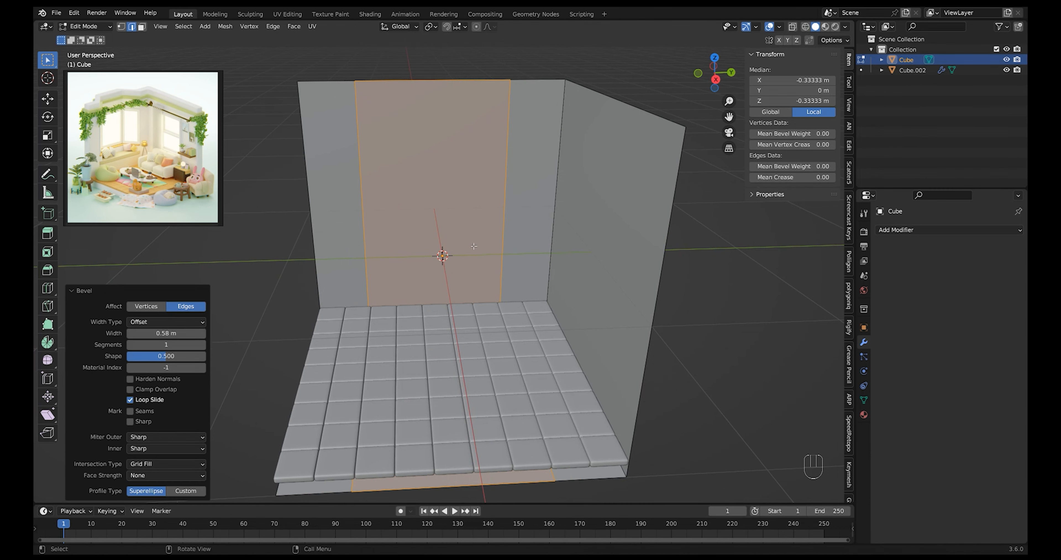
Try to push the central wall panel about 0.35 m outward along X.
middle_drag(468, 264, 540, 309)
click(421, 222)
key(3)
click(420, 223)
key(g)
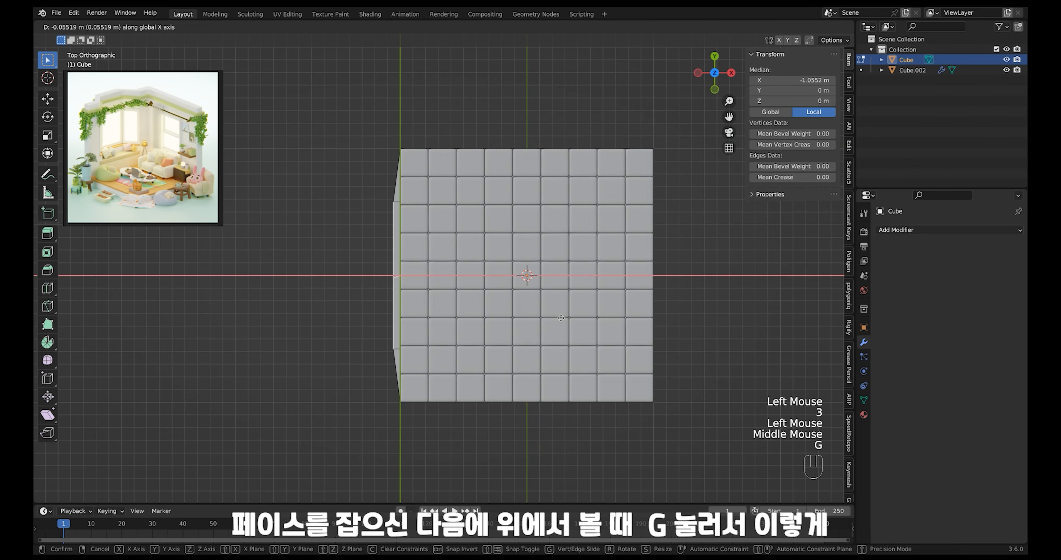
click(525, 334)
middle_drag(525, 334, 512, 306)
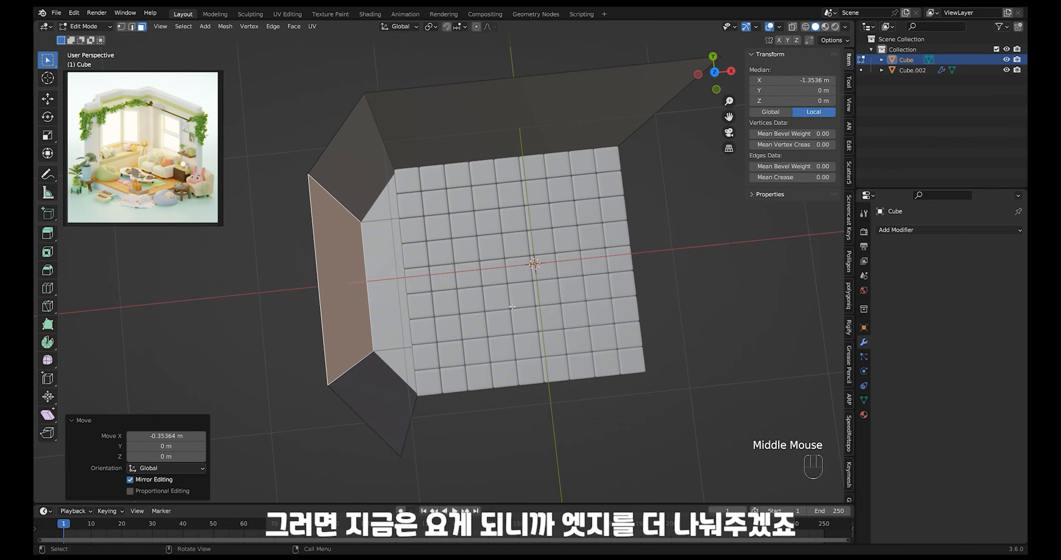
key(ctrl+z)
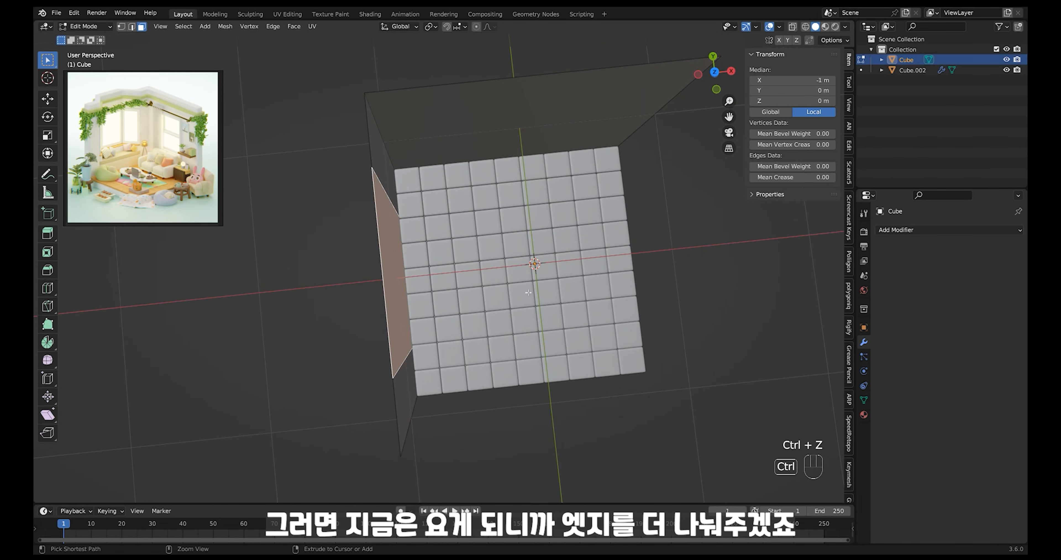
Bevel the central wall panel's vertical edges into narrow single-segment strips.
middle_drag(444, 295, 532, 226)
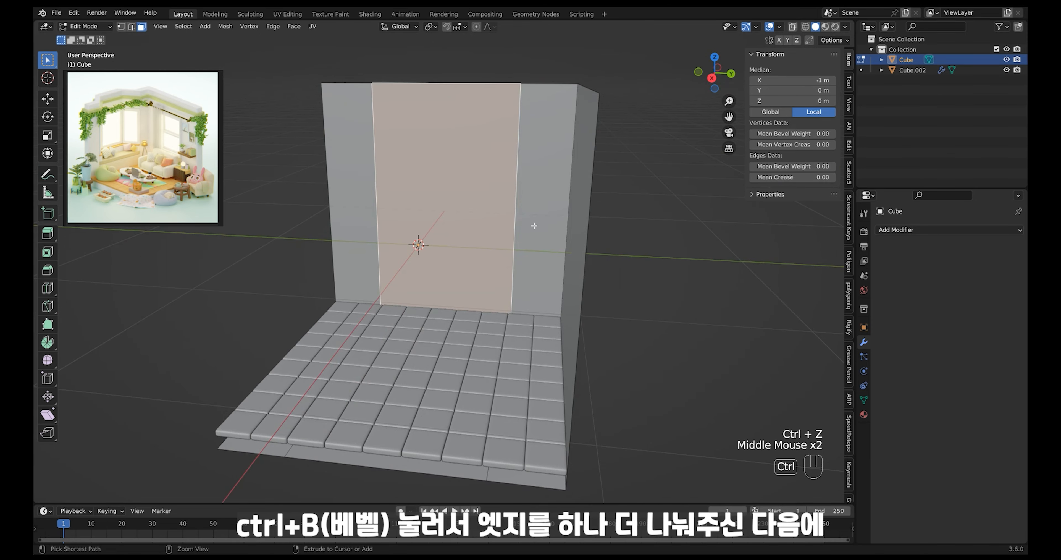
key(ctrl+b)
key(shift)
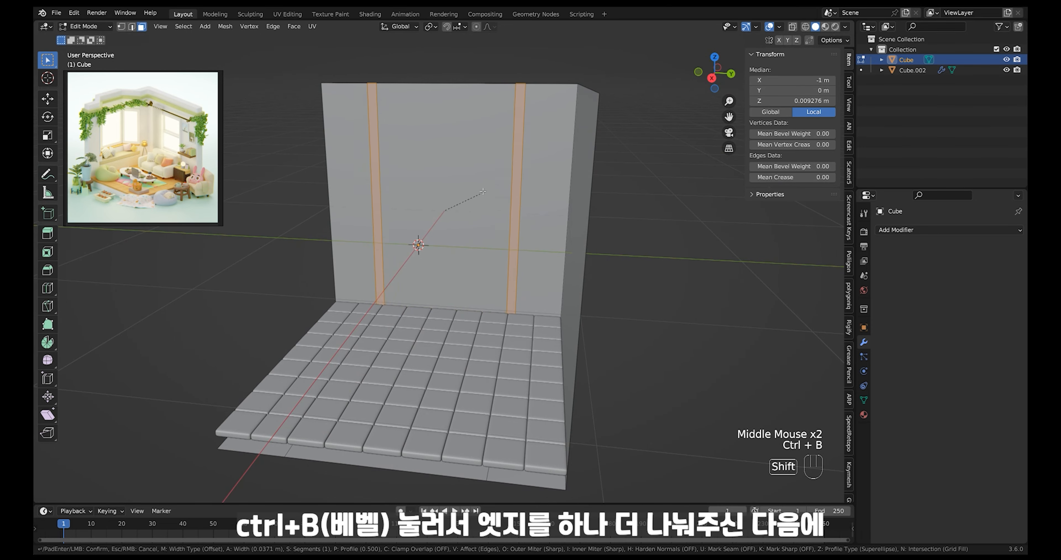
click(486, 188)
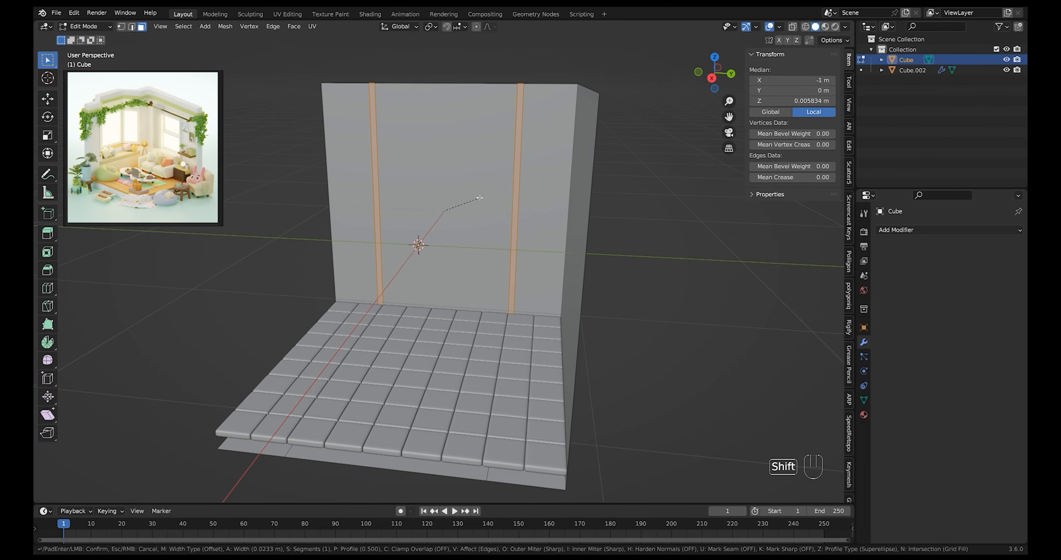
Move the central wall panel's face outward along X to about -1.46 m to form a bay.
key(3)
click(487, 190)
middle_drag(487, 191, 500, 254)
key(g)
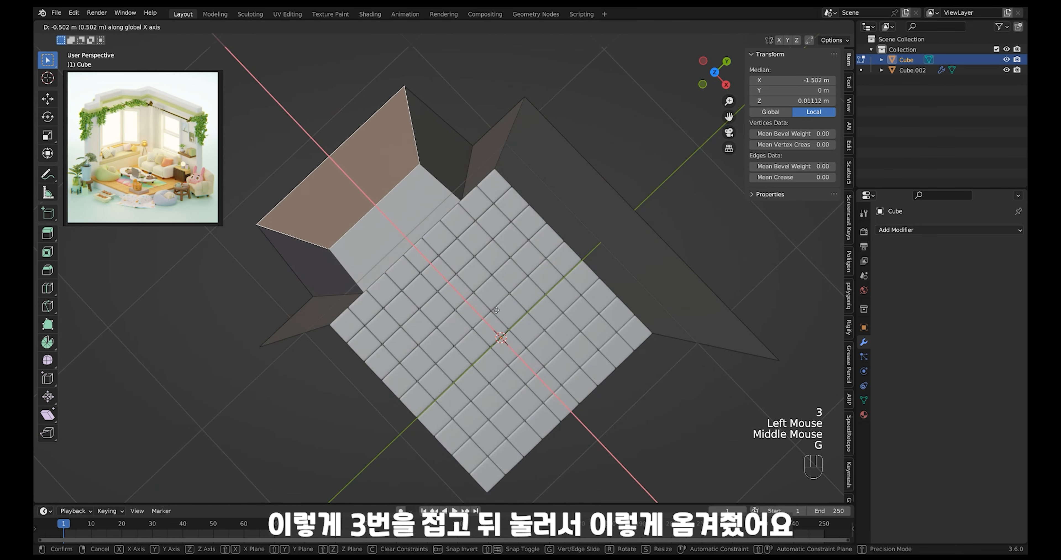
click(497, 318)
middle_drag(497, 318, 493, 341)
Select all vertices at the bay's outer end from above and scale them along Y to about 0.85.
key(1)
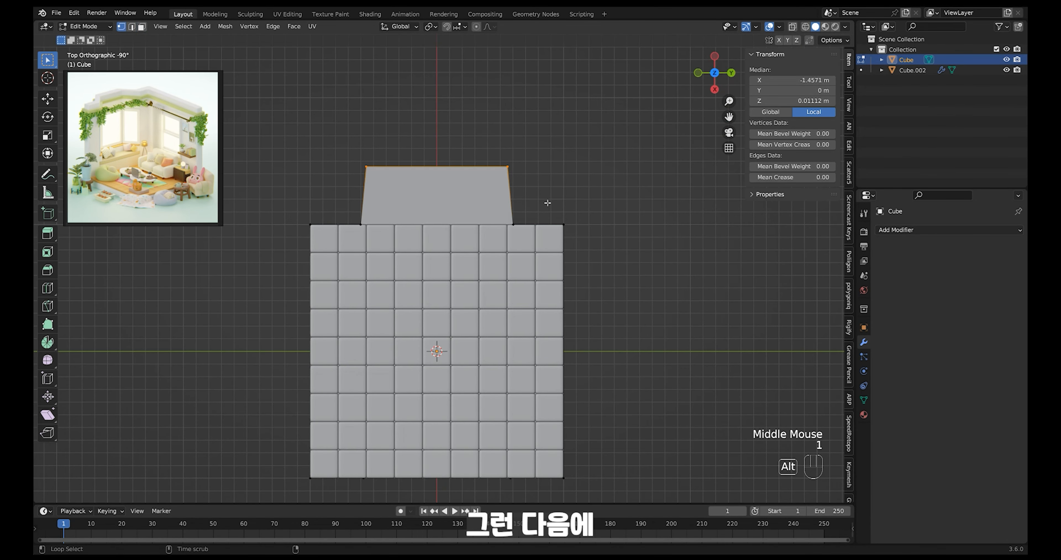
key(alt+z)
drag(578, 130, 282, 187)
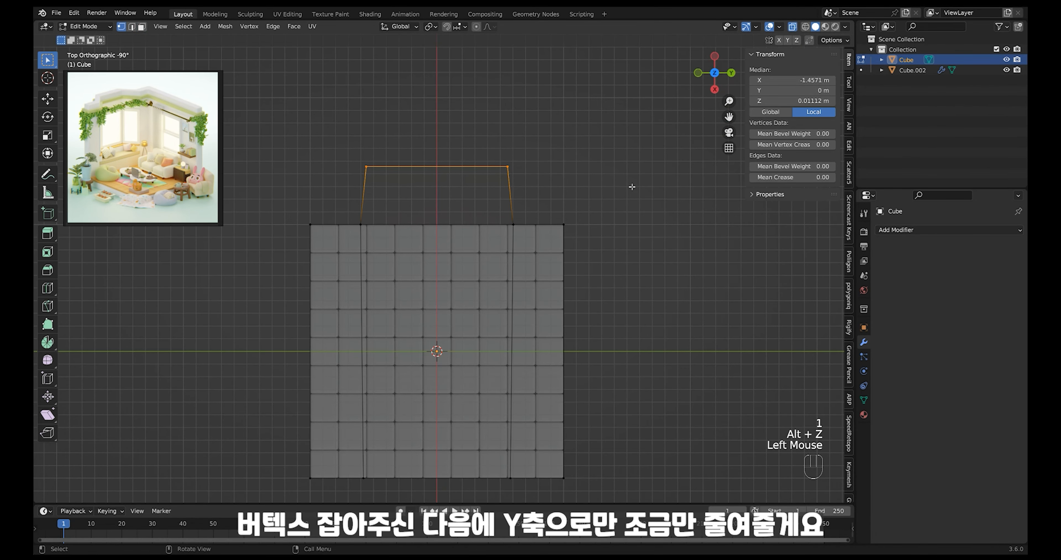
drag(323, 140, 587, 184)
key(s)
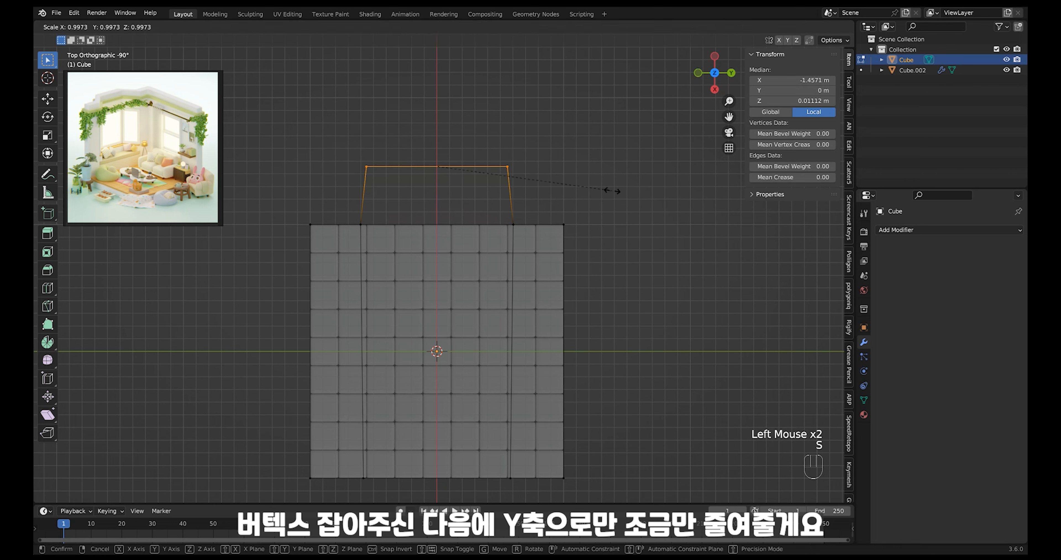
key(y)
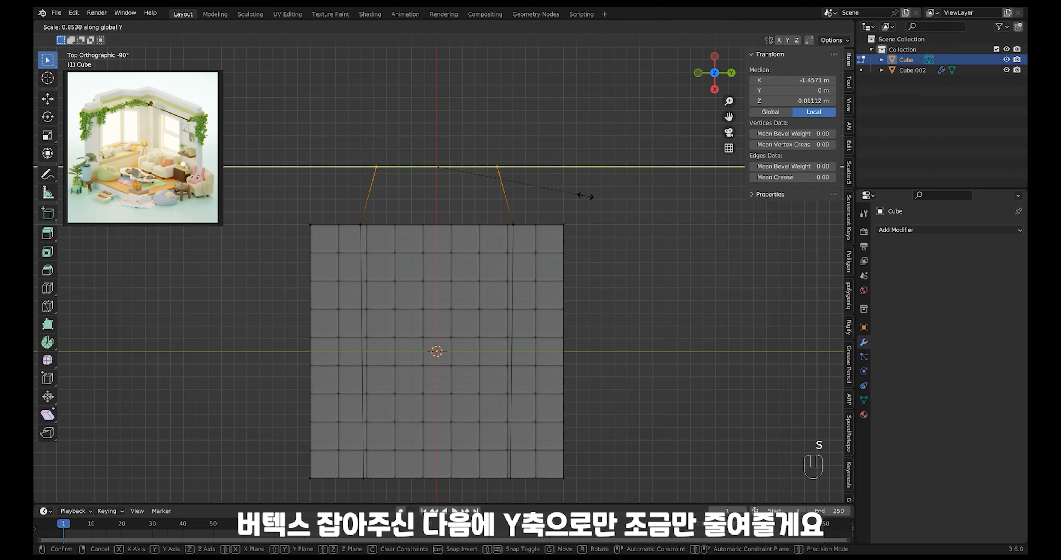
click(585, 196)
Move the bay's outer end about 0.12 m back toward the room along X and leave mesh editing.
key(g)
key(x)
click(391, 168)
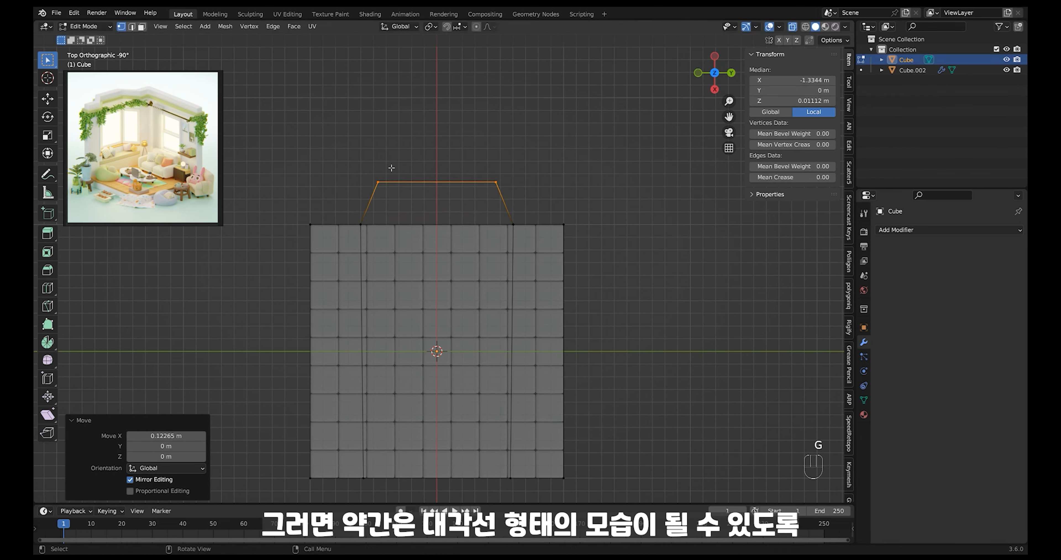
key(alt+z)
middle_drag(523, 198, 550, 260)
key(Tab)
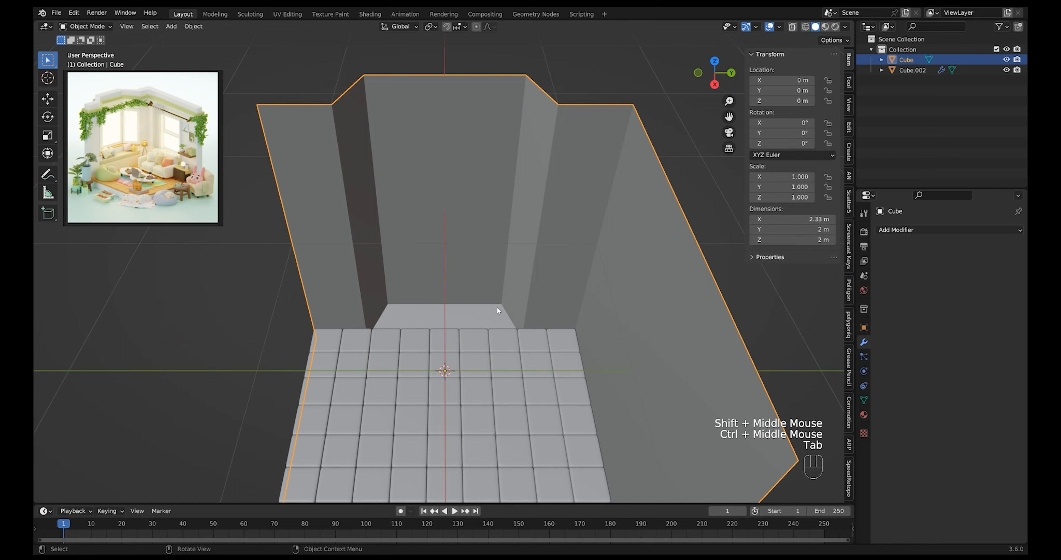
Bevel the bay's two outer vertical corner edges about 0.024 m wide with two segments.
click(512, 292)
key(Tab)
shift+middle_drag(512, 291, 575, 174)
key(2)
click(571, 142)
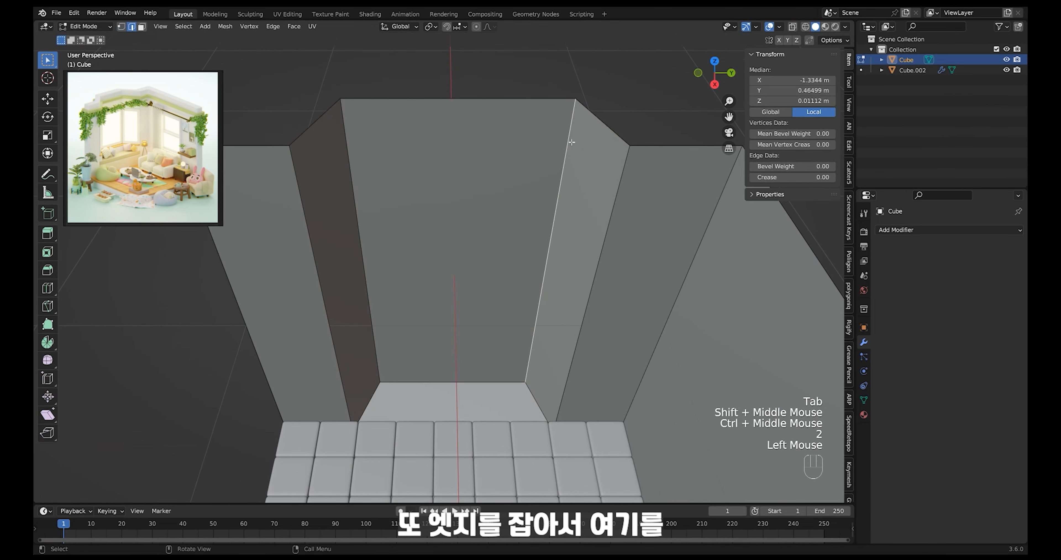
shift+click(364, 272)
middle_drag(364, 272, 556, 275)
key(ctrl)
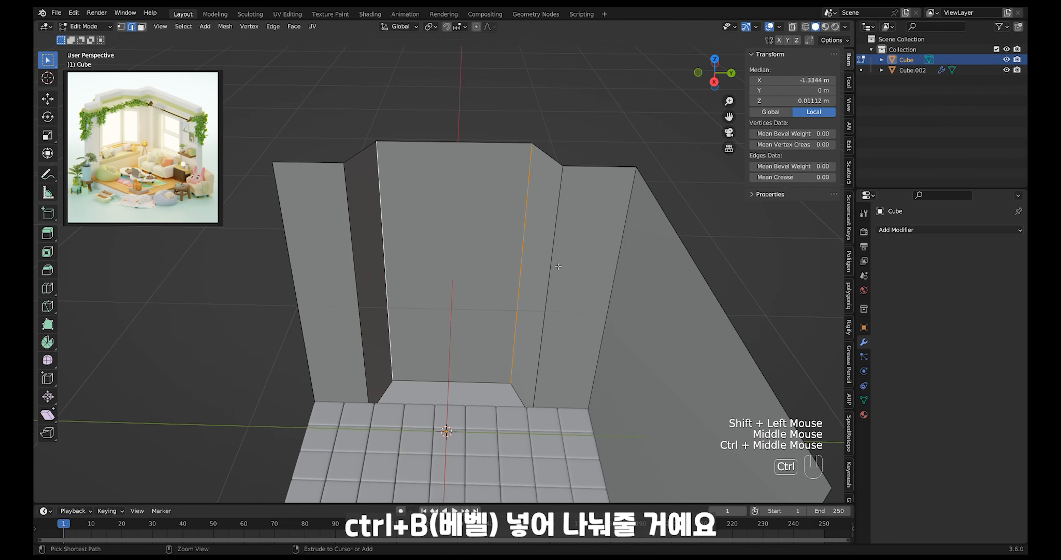
key(ctrl+b)
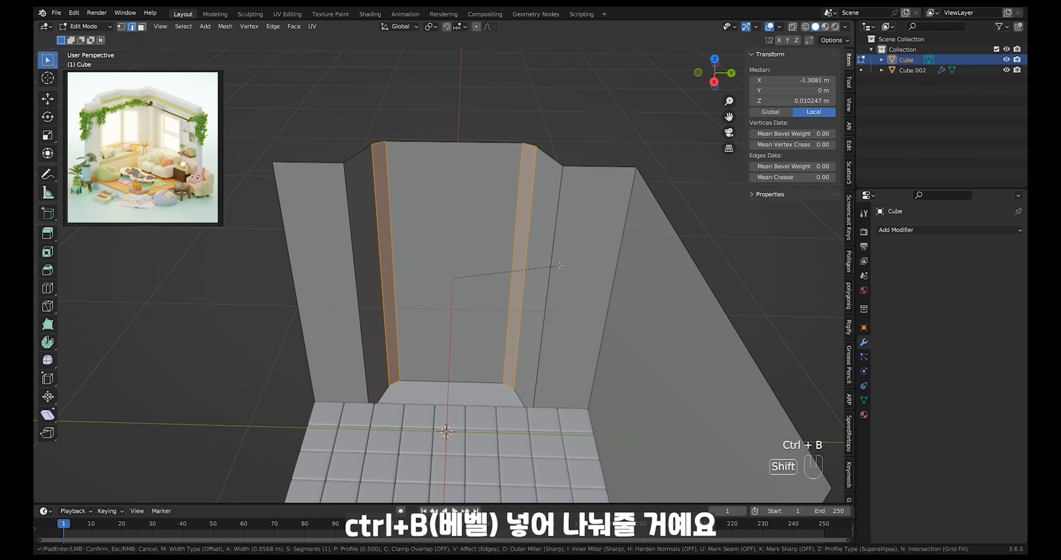
scroll(559, 267, up, 1)
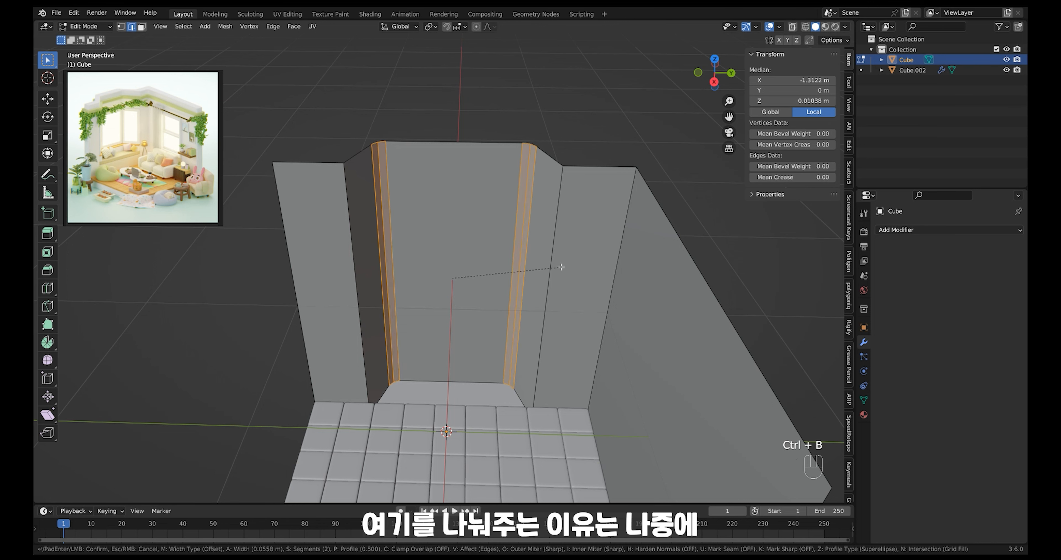
key(shift)
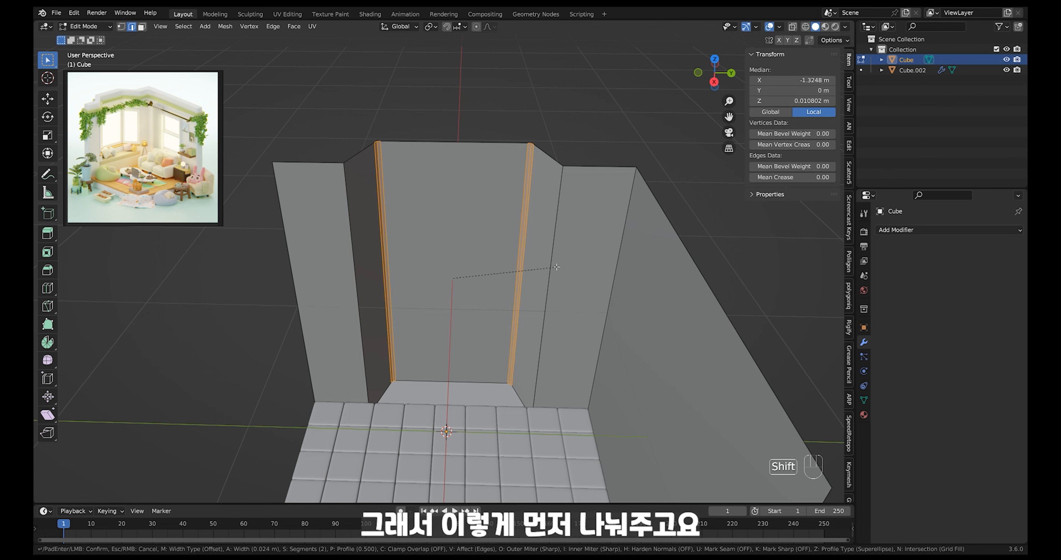
click(556, 266)
Add one centred horizontal loop cut around the room walls.
ctrl+middle_drag(556, 267, 535, 279)
key(ctrl+r)
click(571, 298)
click(571, 297)
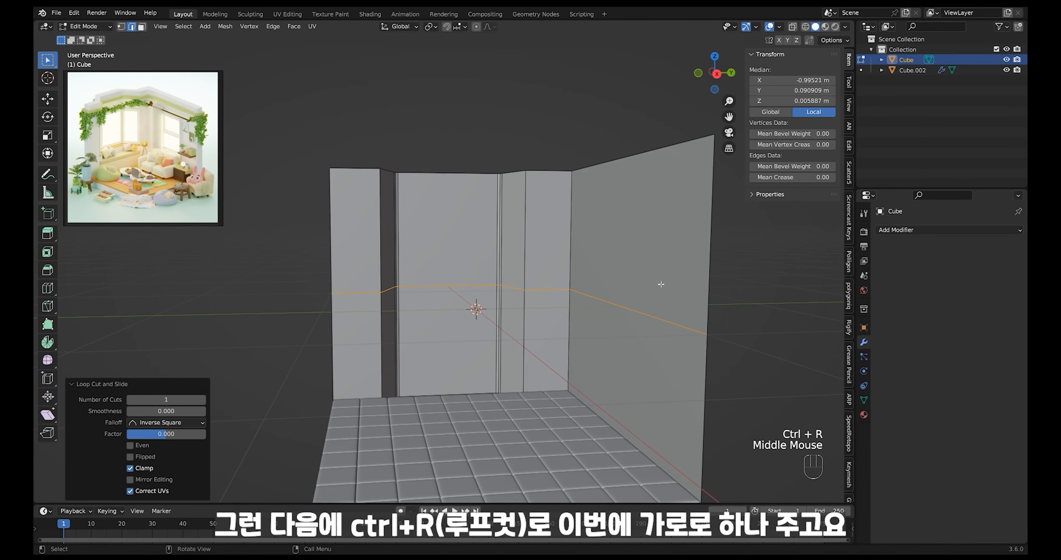
Bevel the horizontal edge loop with one segment into a wide window-height band around the walls.
middle_drag(660, 284, 659, 313)
key(ctrl+b)
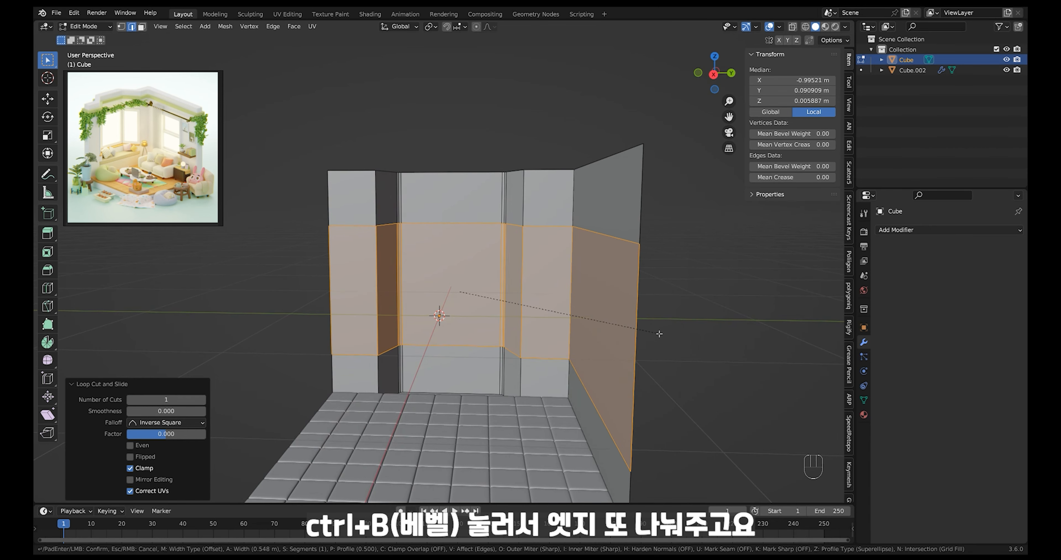
key(shift)
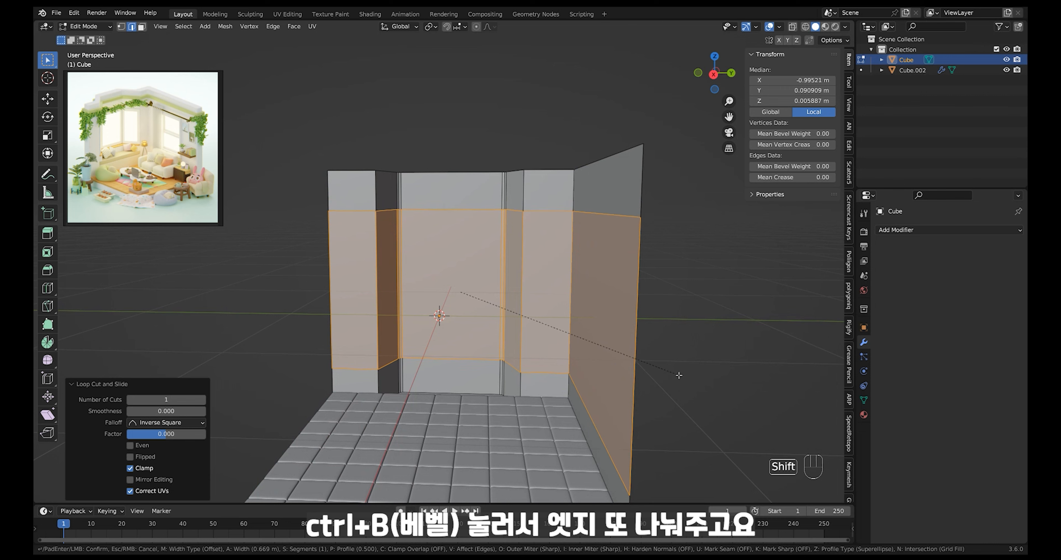
click(649, 359)
Move the horizontal wall band about 0.17 m up along Z.
alt+middle_drag(649, 359, 619, 350)
key(g)
key(z)
click(597, 355)
Scale the horizontal wall band along Z to about 0.87 and lower it about 0.076 m.
key(s)
key(z)
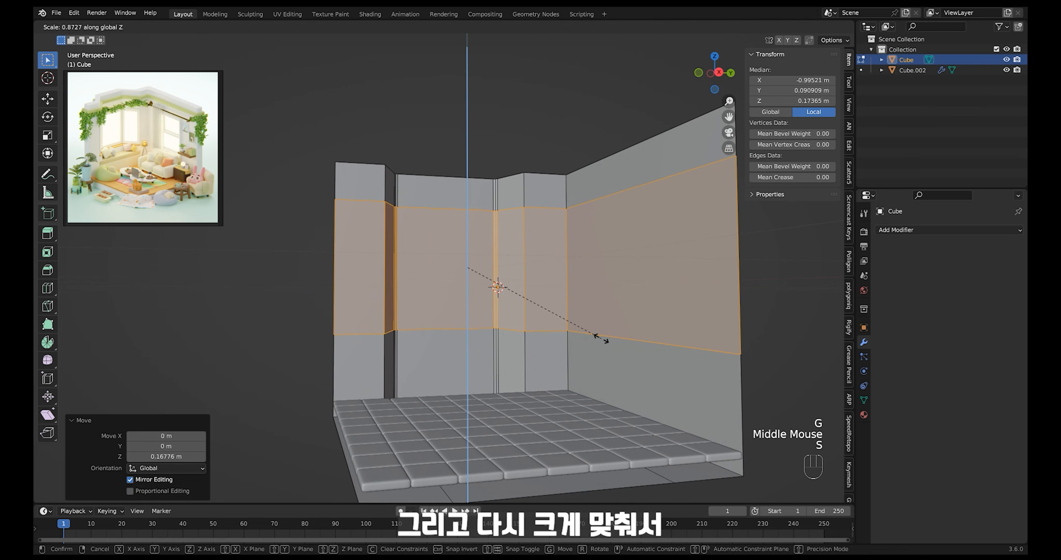
click(601, 338)
key(g)
key(z)
click(598, 334)
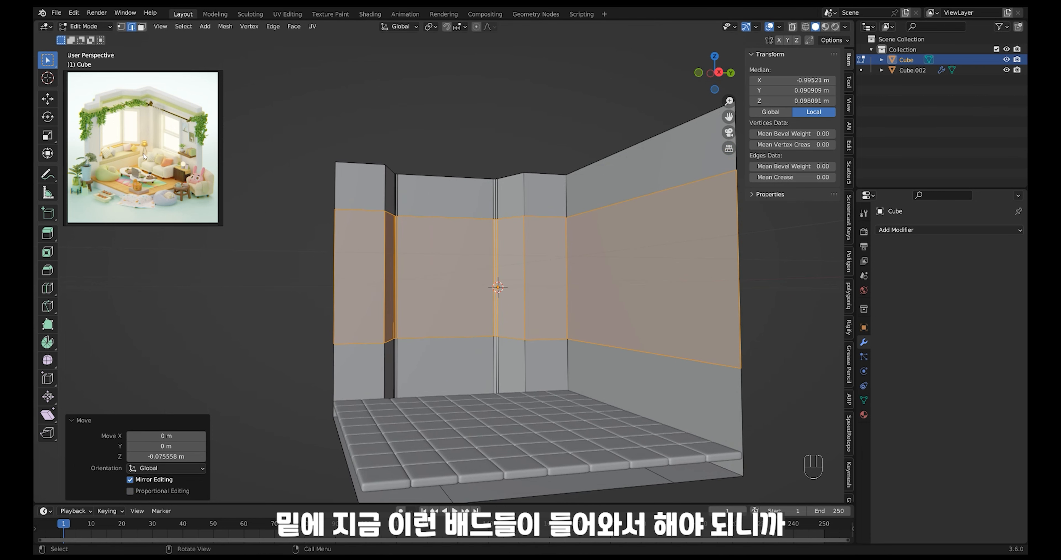
Select the bay's front and two angled side faces within the band and inset them about 0.031 m.
mouse_move(601, 338)
middle_down()
mouse_move(625, 353)
mouse_move(574, 364)
mouse_move(568, 379)
mouse_move(585, 327)
middle_up()
middle_drag(581, 323, 596, 312)
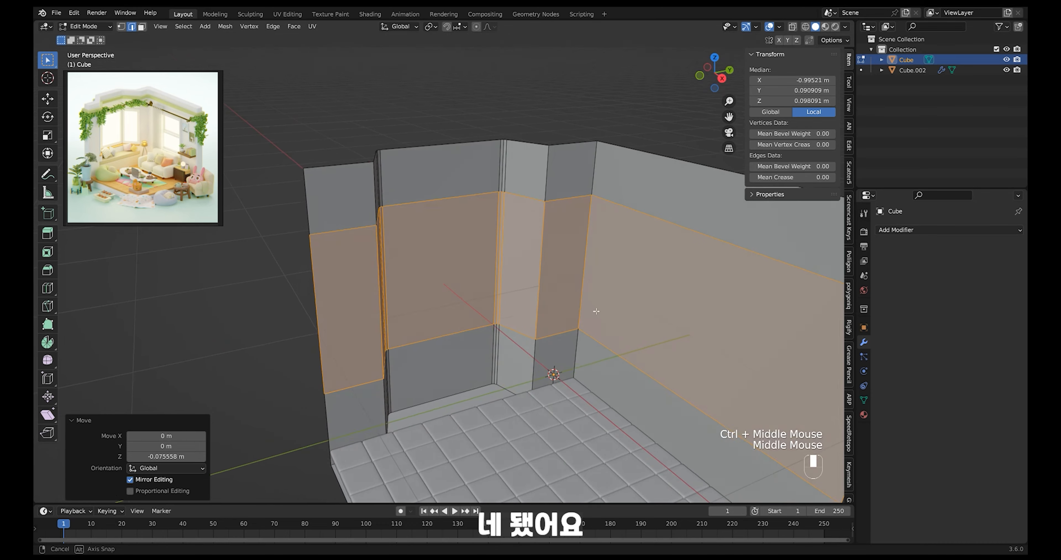
key(3)
click(520, 264)
shift+click(441, 268)
middle_drag(441, 267, 658, 220)
shift+click(378, 270)
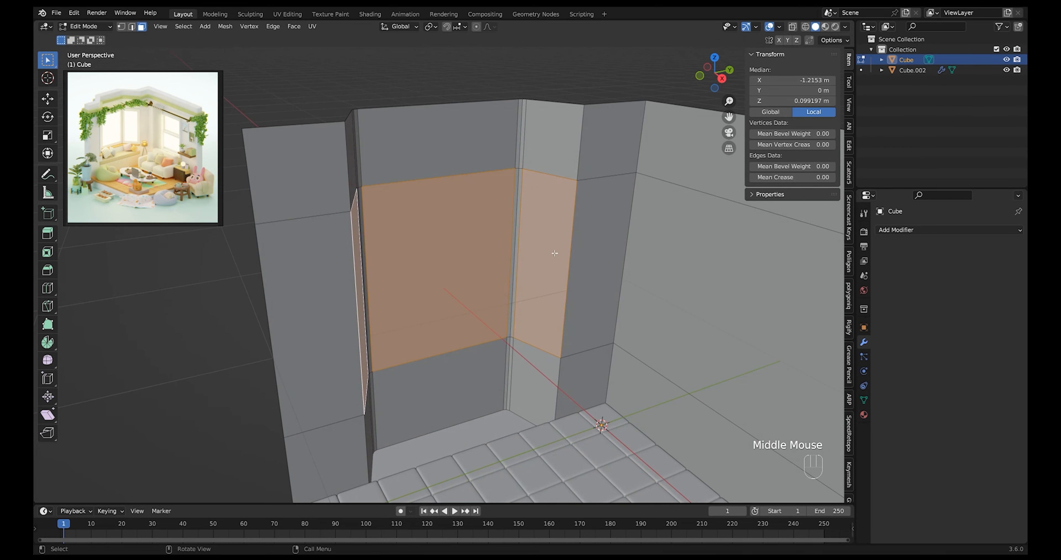
key(i)
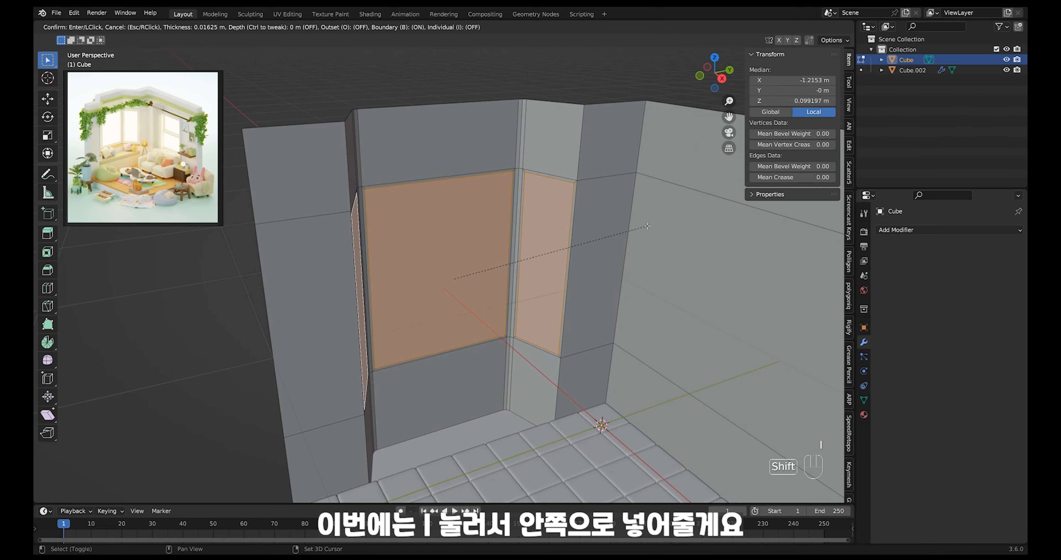
click(636, 237)
Separate the three inset window faces of the bay into their own object.
middle_drag(623, 232, 571, 247)
key(p)
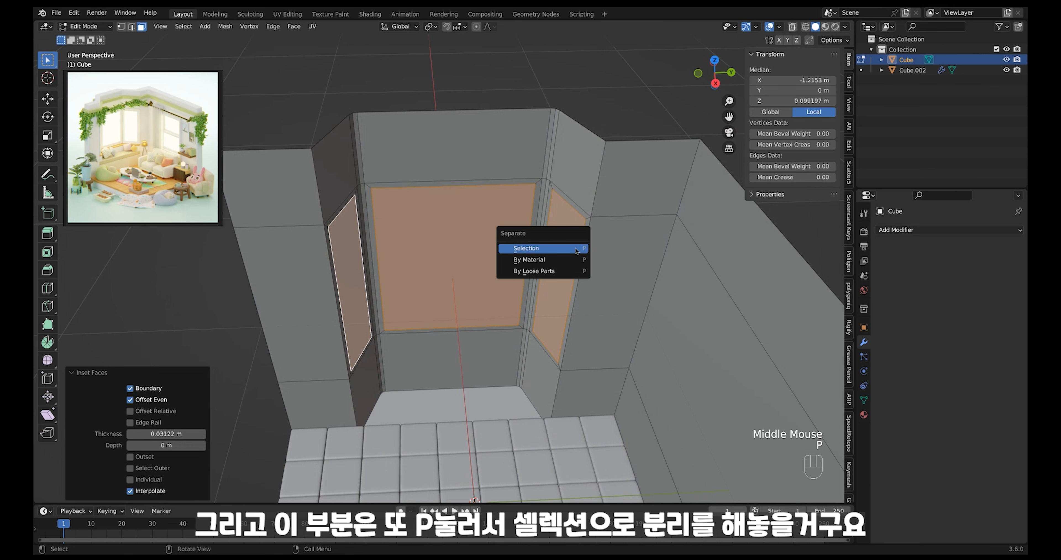
click(576, 248)
Select the border face loops around all three window openings, duplicate them in place and separate the copy as its own object.
key(3)
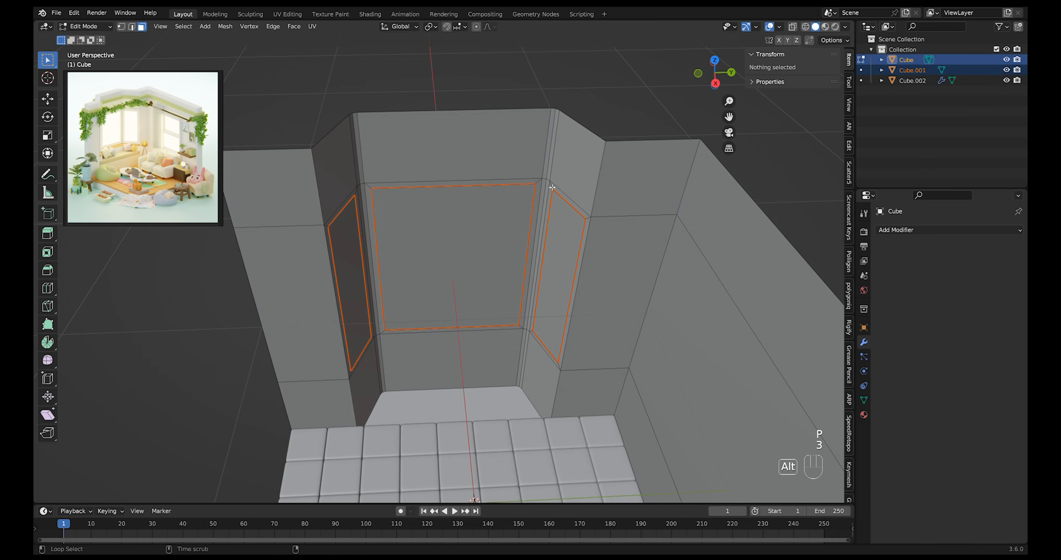
alt+click(552, 187)
alt+shift+click(539, 181)
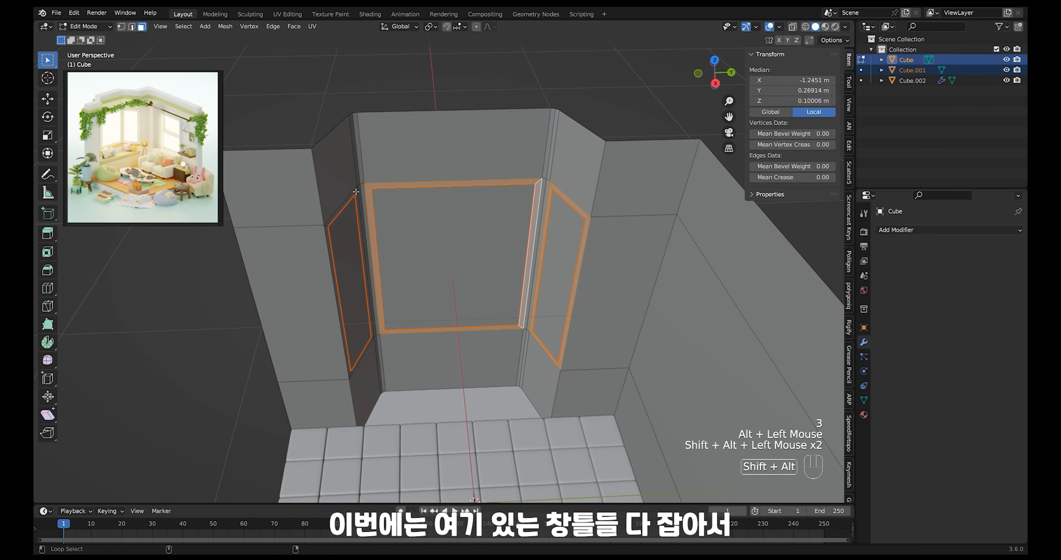
middle_drag(590, 260, 582, 260)
key(shift+d)
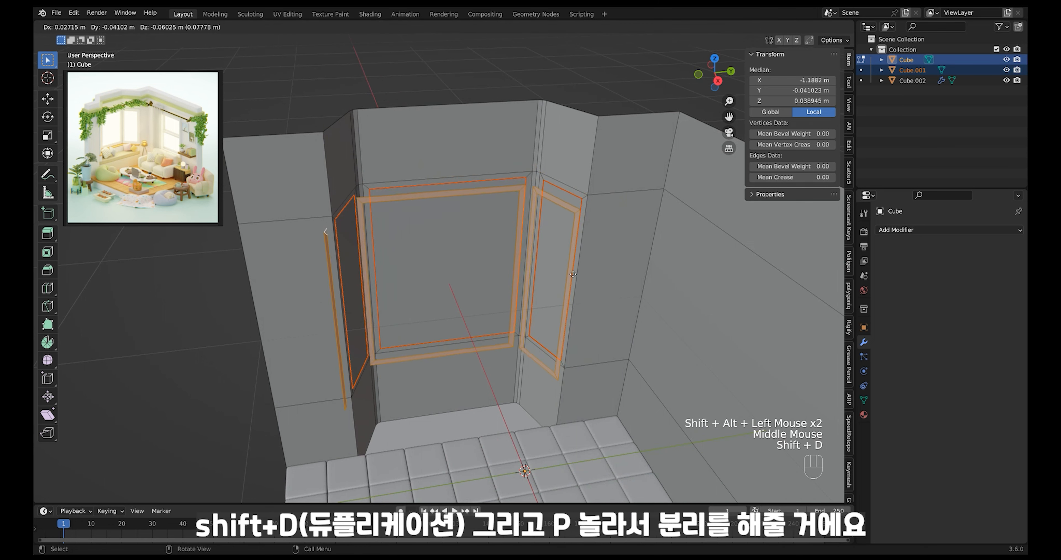
right_click(580, 276)
key(p)
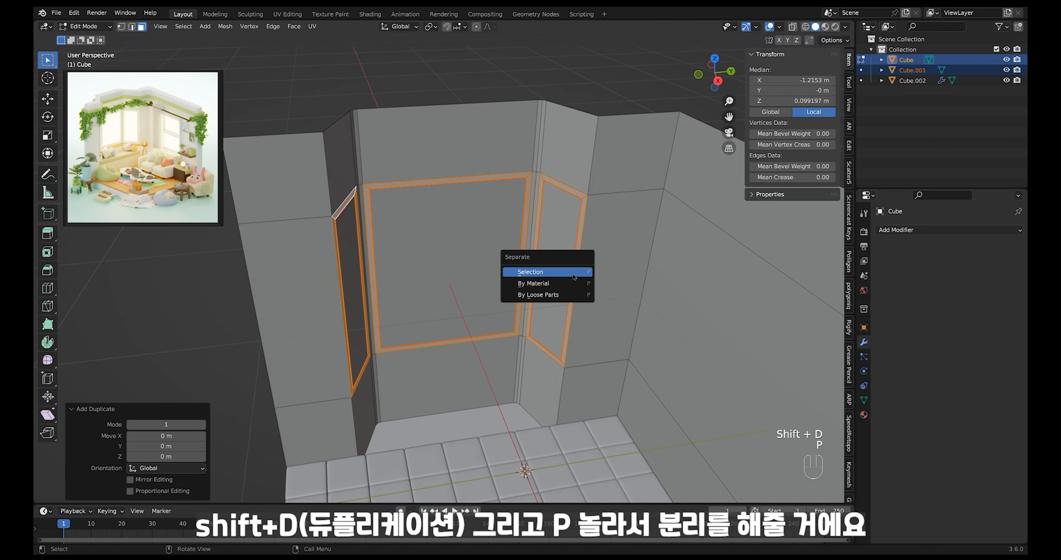
click(574, 273)
Add a Solidify modifier with a thickness of 0.022 m to the separated window frames in Object Mode.
key(Tab)
click(564, 188)
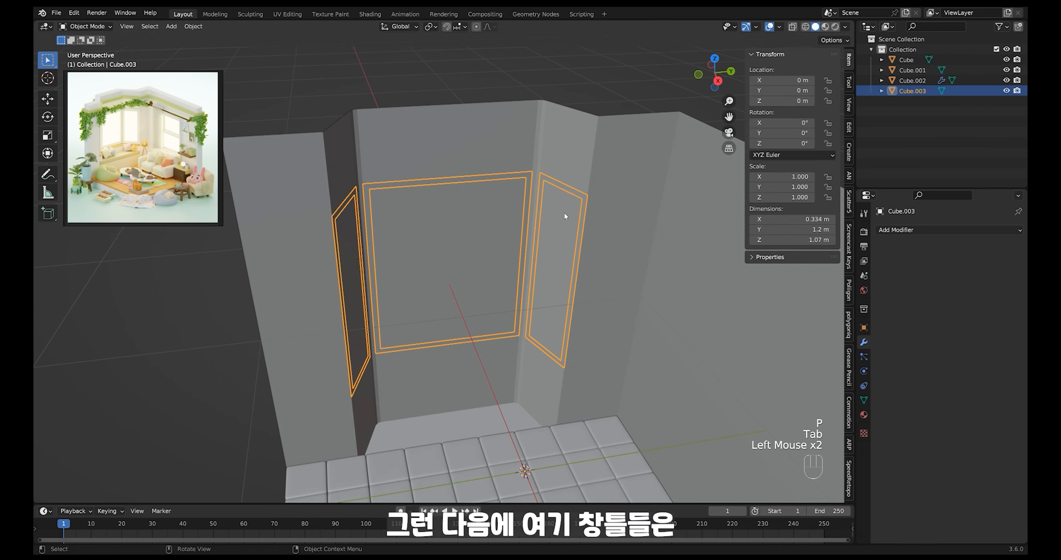
key(Tab)
click(564, 212)
key(Tab)
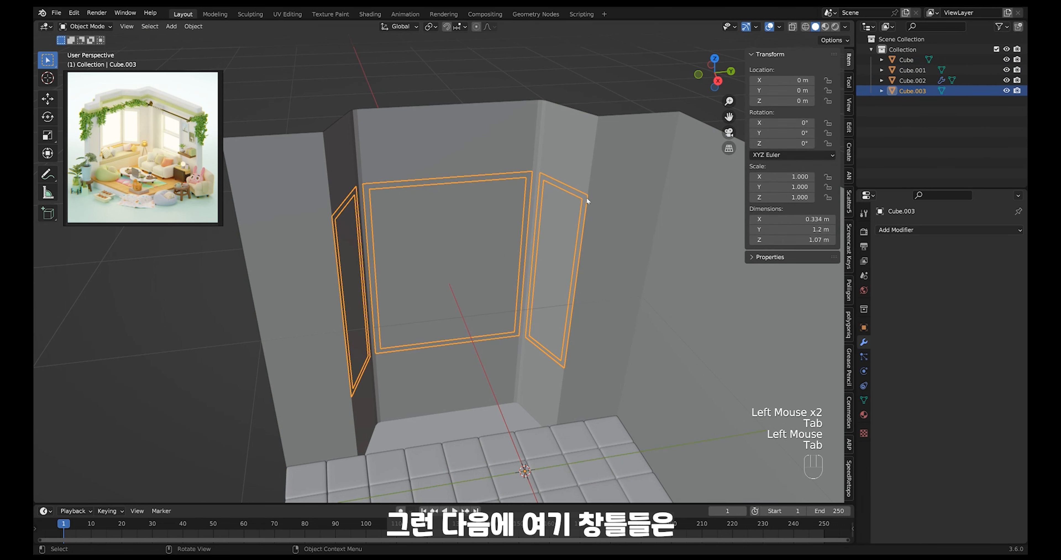
click(583, 193)
click(586, 126)
click(557, 184)
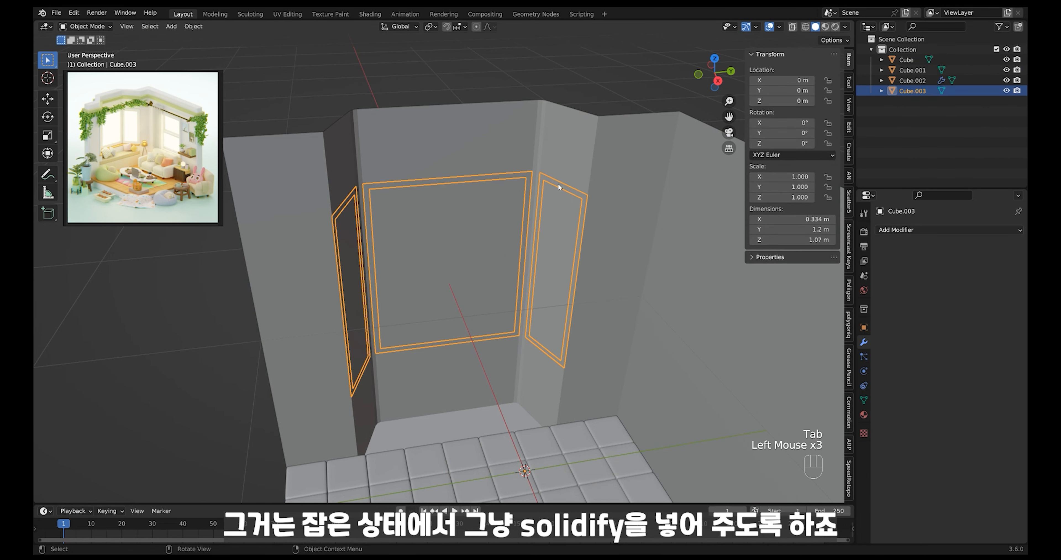
click(912, 230)
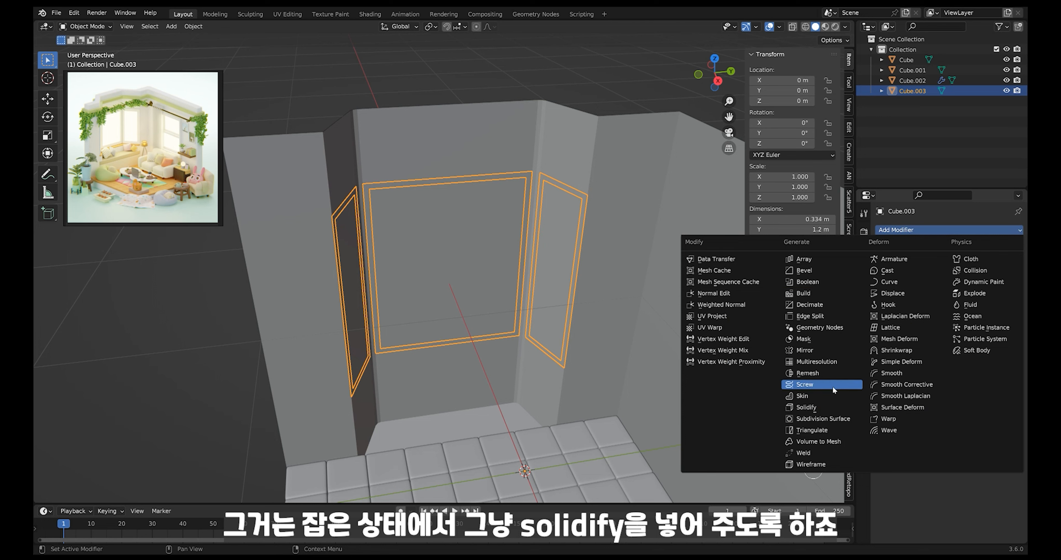
click(828, 407)
middle_drag(663, 307, 663, 303)
ctrl+middle_drag(663, 302, 686, 316)
shift+drag(974, 299, 977, 299)
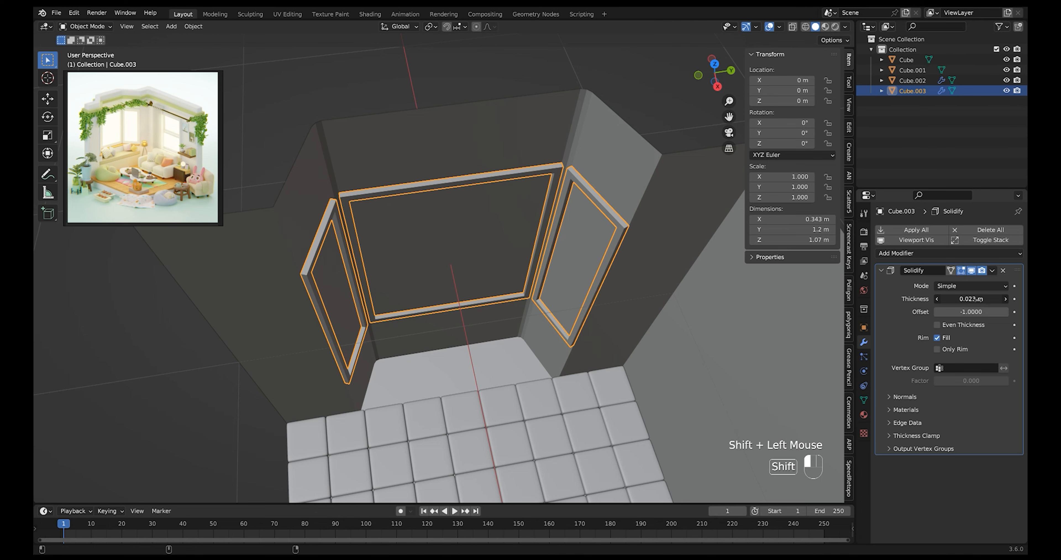
Add a Bevel modifier to the window frames with 2 segments and an amount of 0.064 m.
click(921, 254)
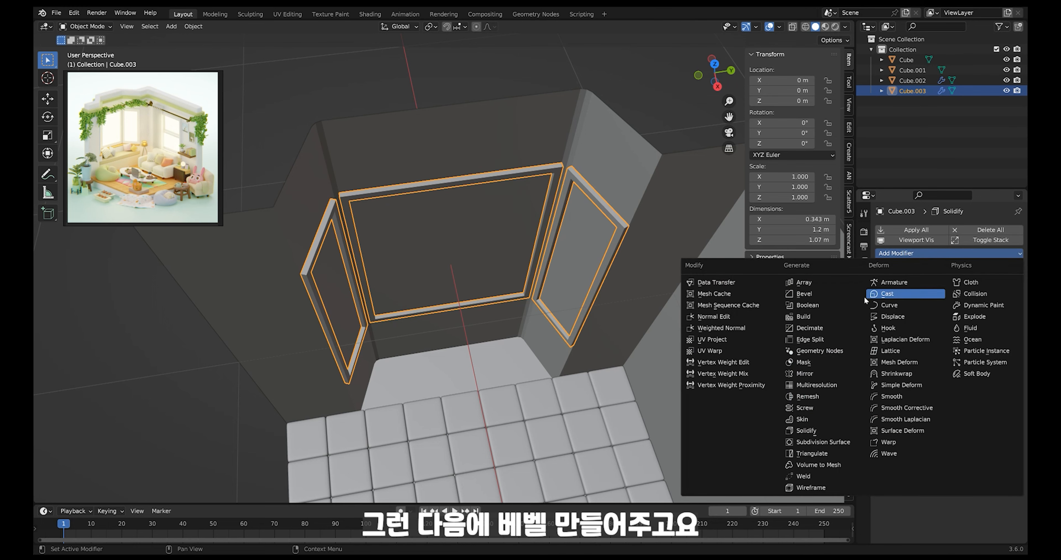
click(824, 294)
click(882, 270)
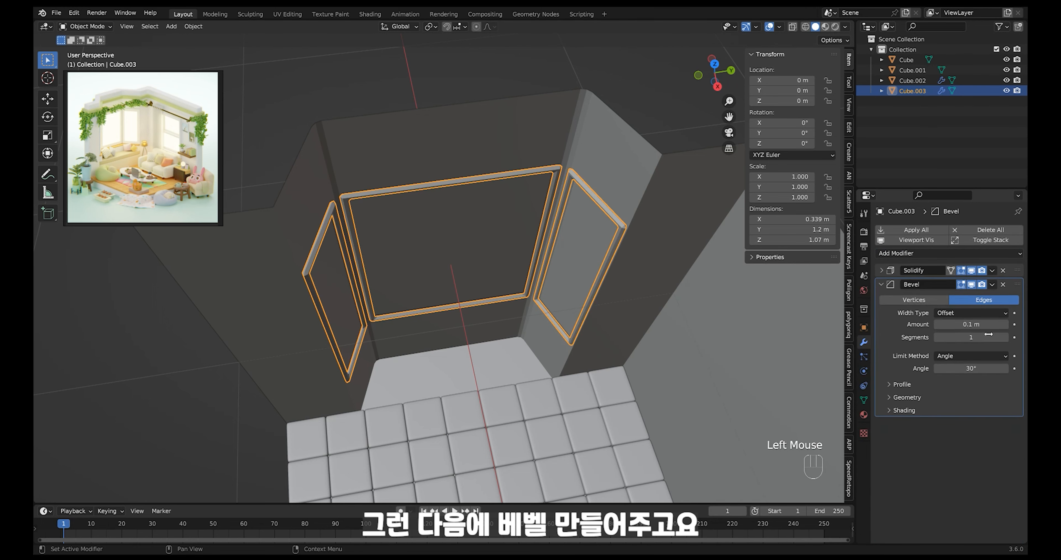
click(1006, 338)
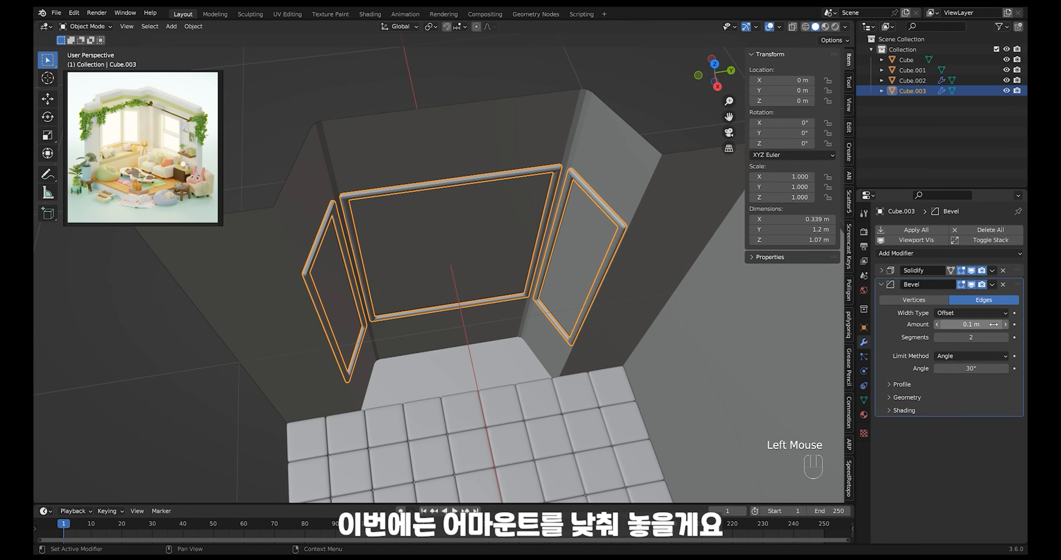
shift+drag(988, 328, 986, 326)
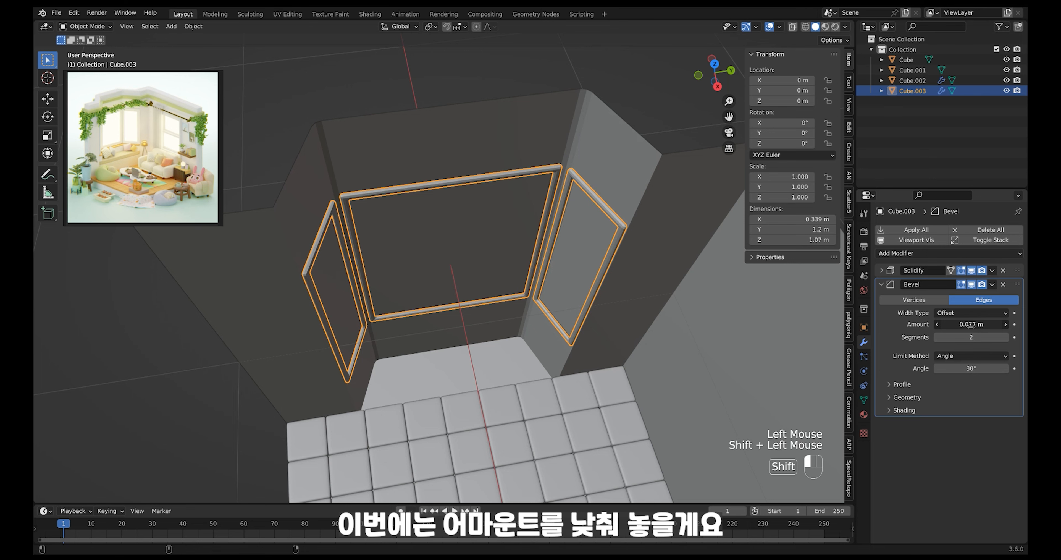
click(883, 285)
click(883, 284)
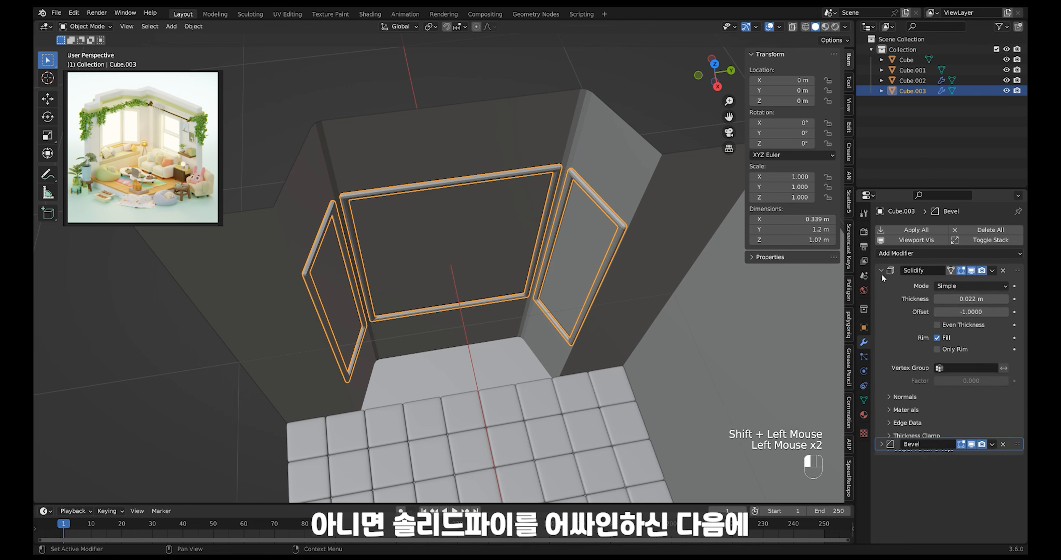
click(884, 285)
Check the floor tiles' modifier stack and add a level 1 Subdivision modifier to the window frames.
ctrl+middle_drag(465, 412, 464, 452)
click(465, 452)
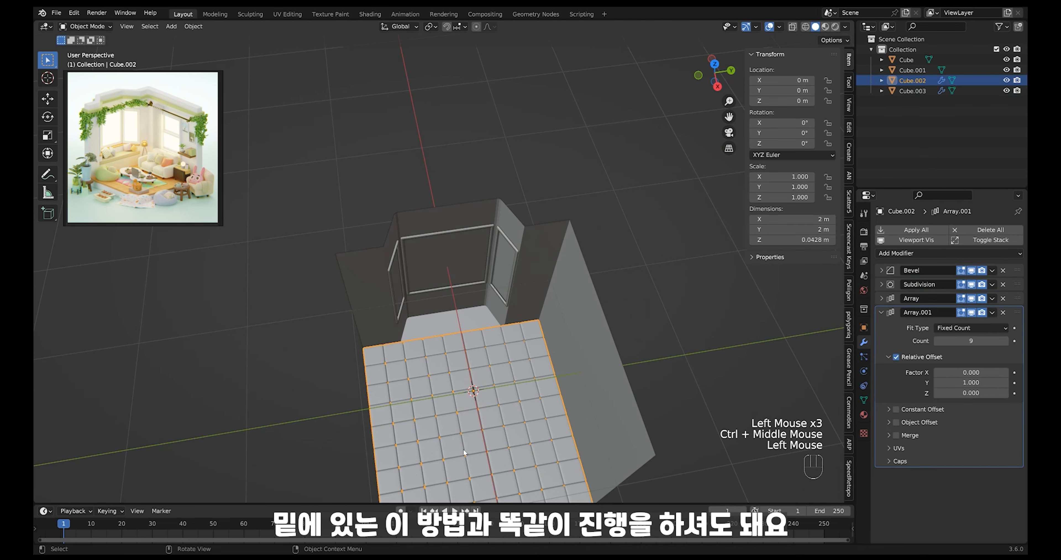
ctrl+middle_drag(489, 414, 656, 244)
click(572, 237)
key(ctrl+1)
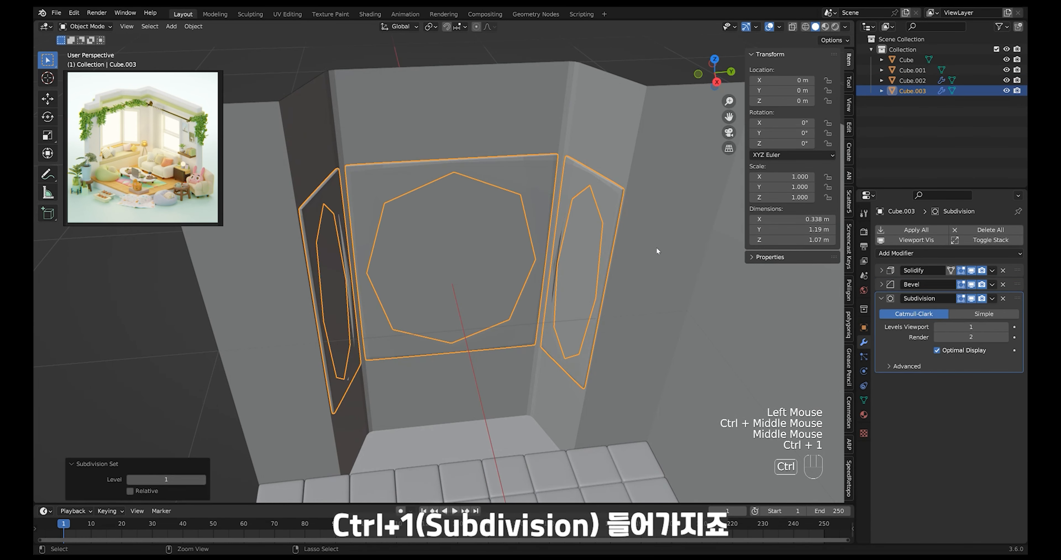
click(882, 298)
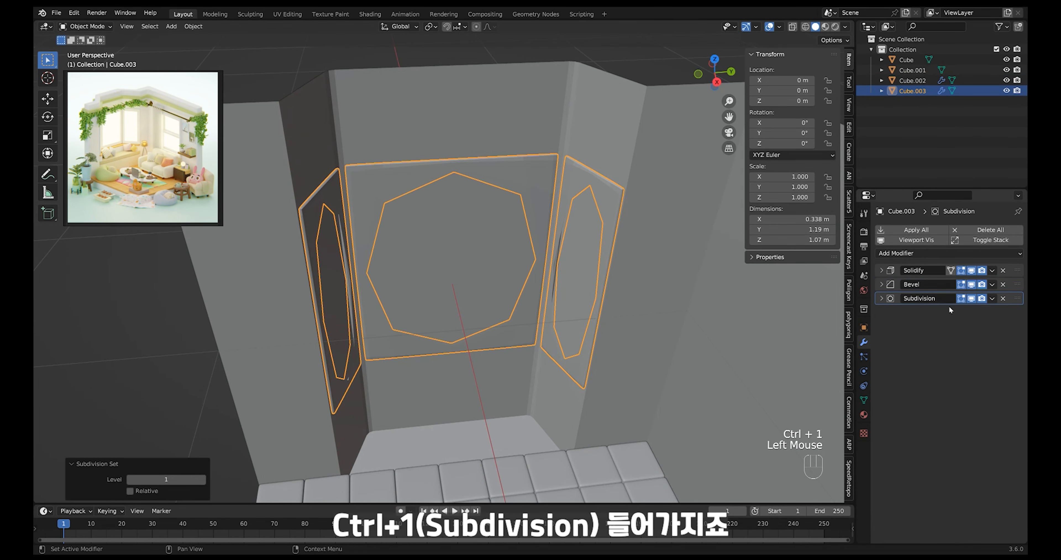
Apply the window frames' Solidify modifier, keeping Bevel and Subdivision live.
click(942, 287)
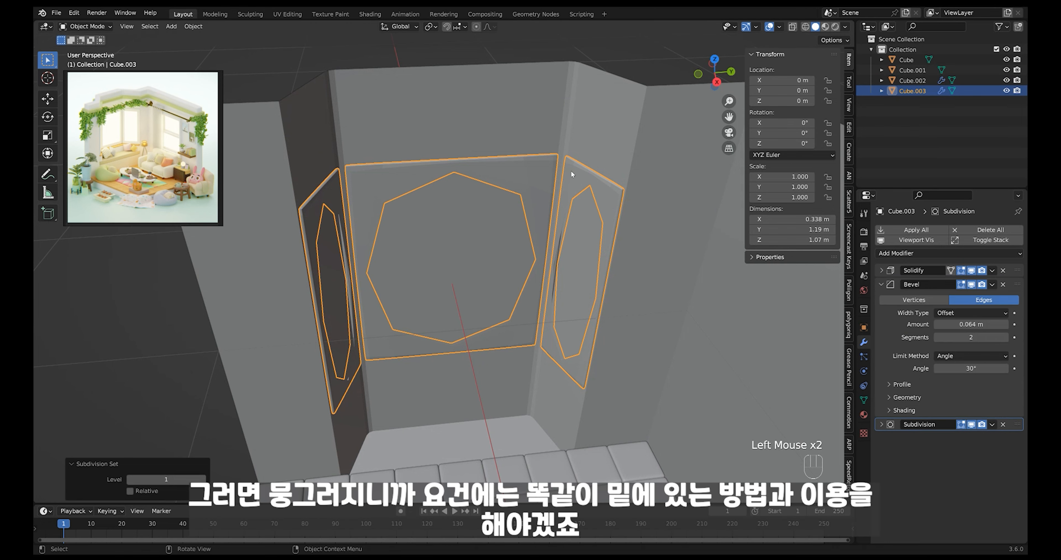
ctrl+middle_drag(572, 174, 451, 440)
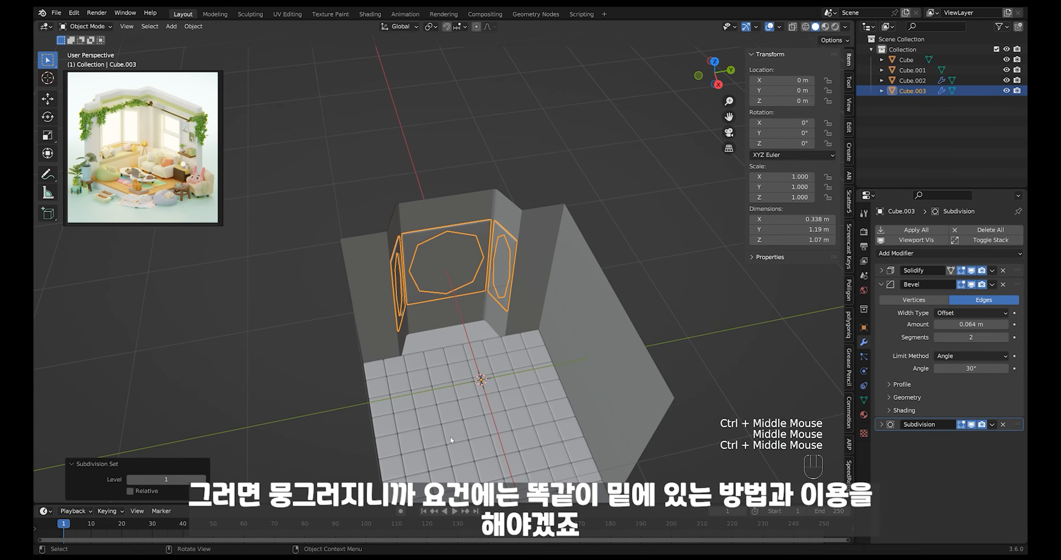
ctrl+middle_drag(497, 364, 618, 257)
click(882, 284)
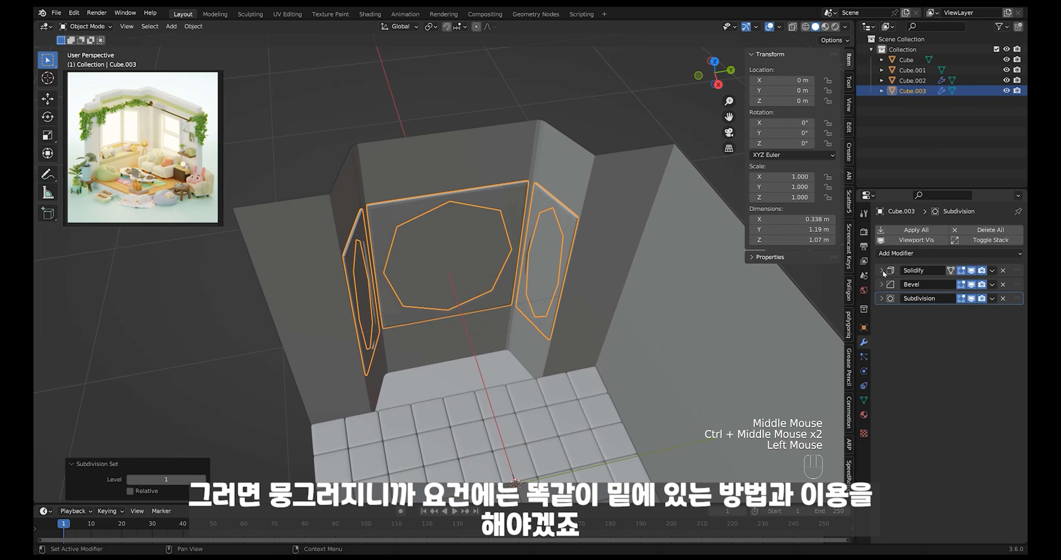
click(882, 270)
click(992, 271)
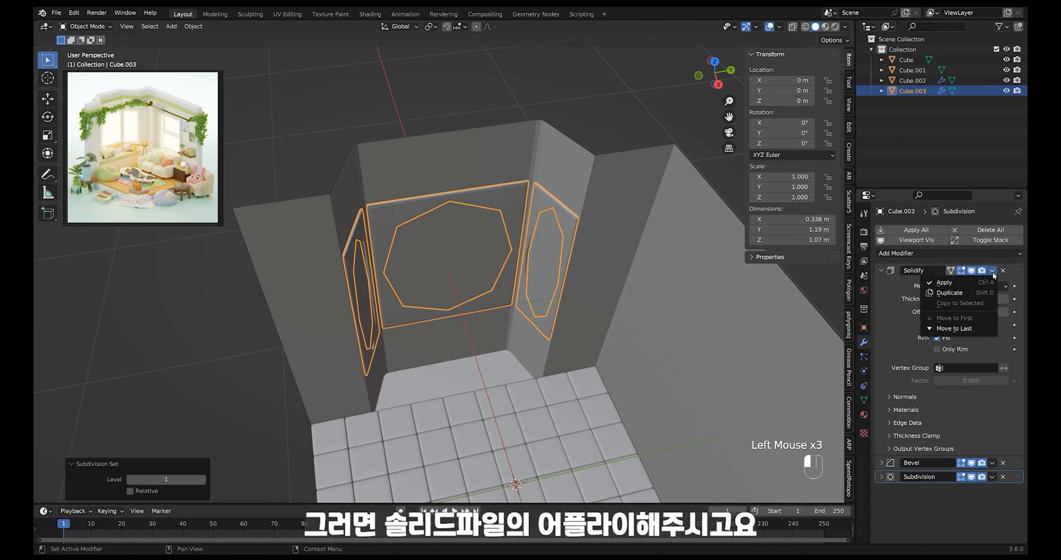
click(981, 284)
Select all geometry of the three window frames in Edit Mode and set the edges' mean bevel weight to 1.00.
ctrl+middle_drag(570, 210, 583, 206)
click(583, 205)
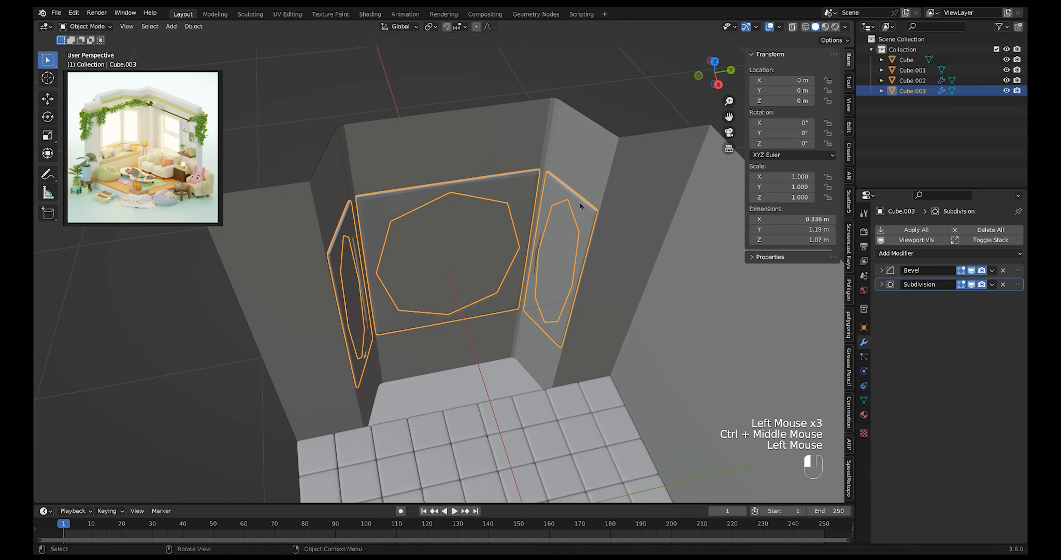
key(Tab)
key(alt+z)
drag(637, 128, 244, 465)
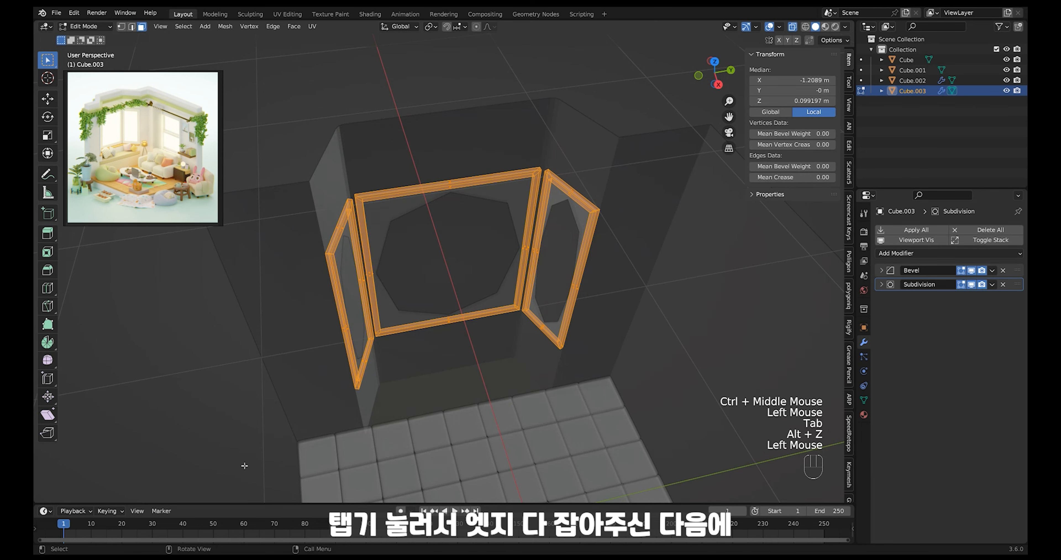
drag(793, 166, 832, 160)
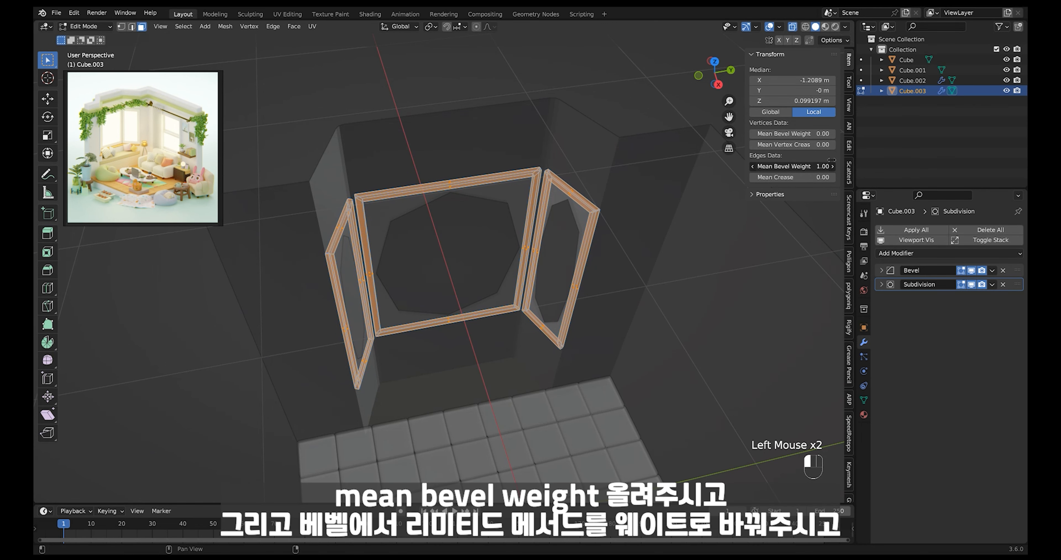
key(alt+z)
Limit the frames' Bevel modifier by Weight, with an amount of 1 m and a profile shape of 1.00, and return to Object Mode.
click(882, 270)
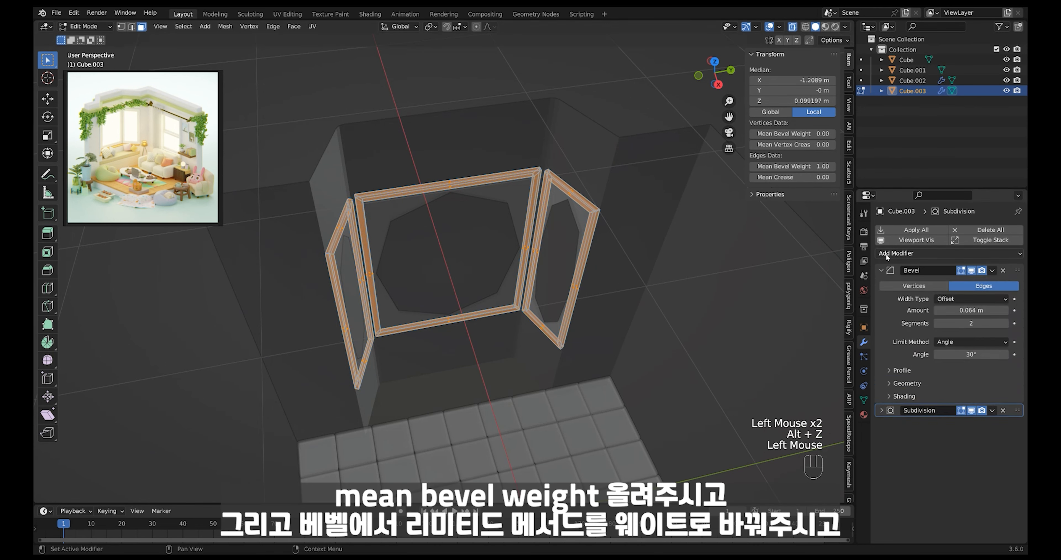
click(973, 342)
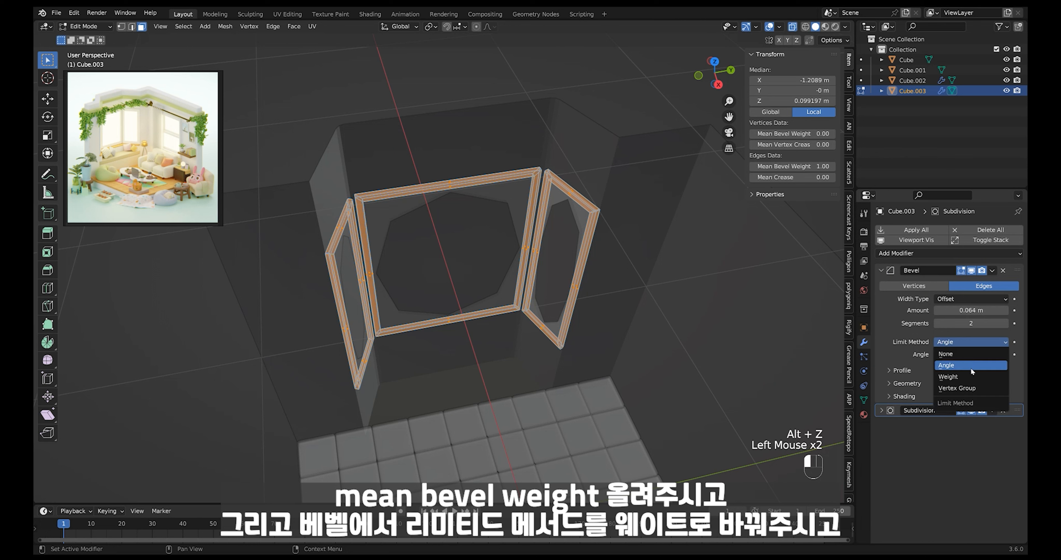
click(968, 375)
click(981, 311)
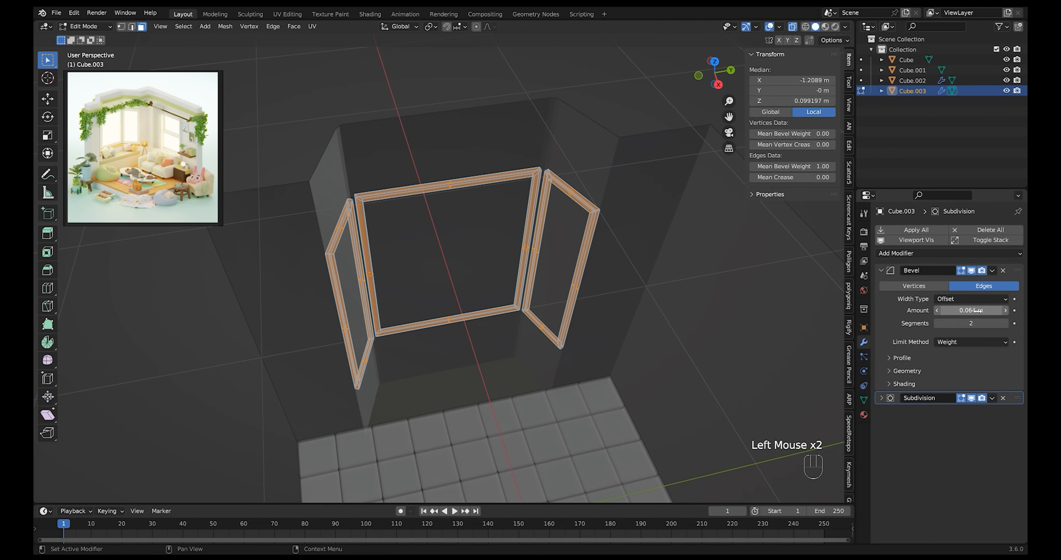
click(912, 361)
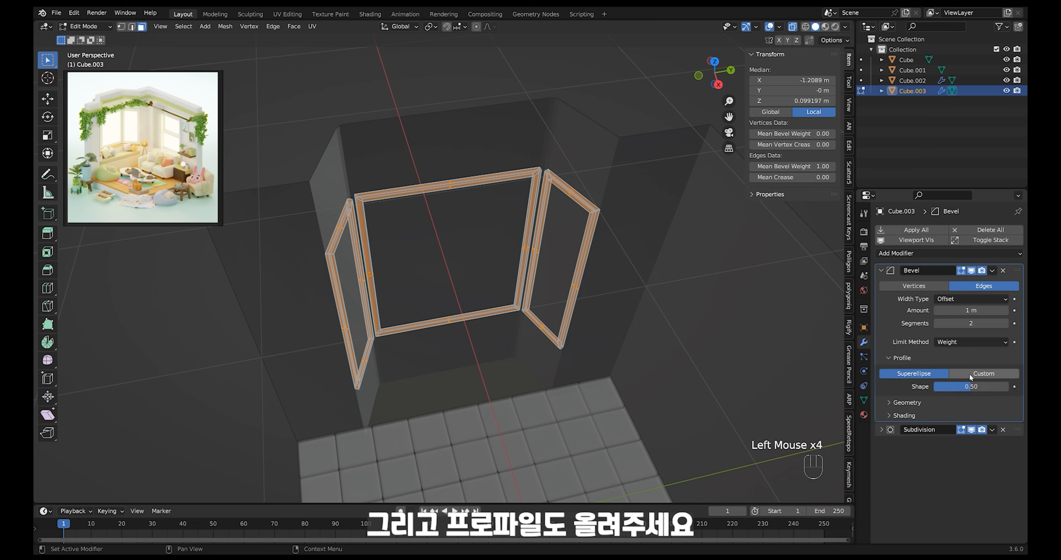
key(alt+z)
middle_drag(634, 292, 641, 240)
key(Tab)
click(617, 190)
ctrl+middle_drag(617, 190, 626, 189)
shift+middle_drag(627, 189, 596, 207)
click(643, 187)
right_click(643, 186)
click(645, 191)
Copy the window frames' modifiers onto the window panes object, with the frames as the active object.
click(594, 259)
middle_drag(593, 260, 594, 252)
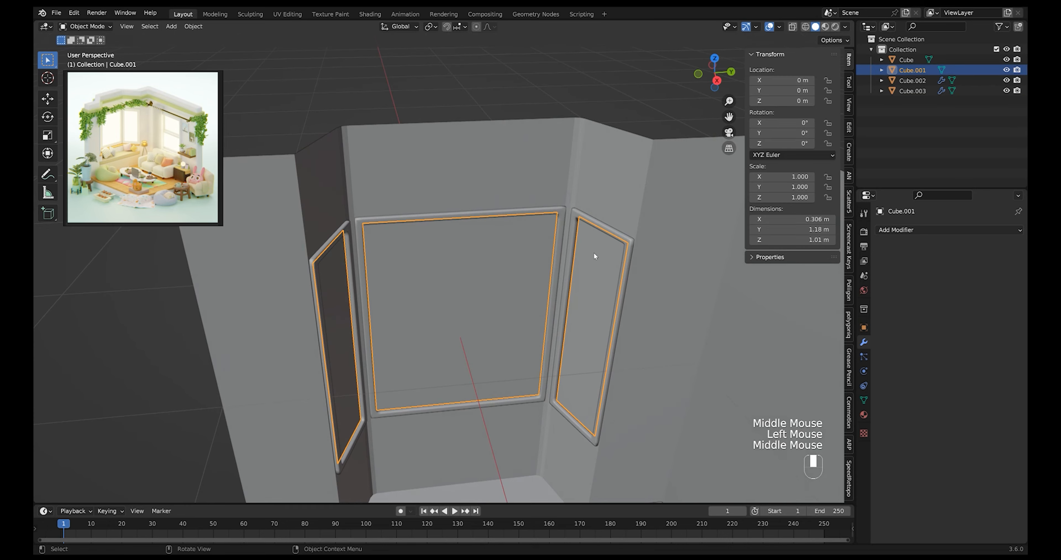
key(Tab)
key(alt+z)
key(alt+z)
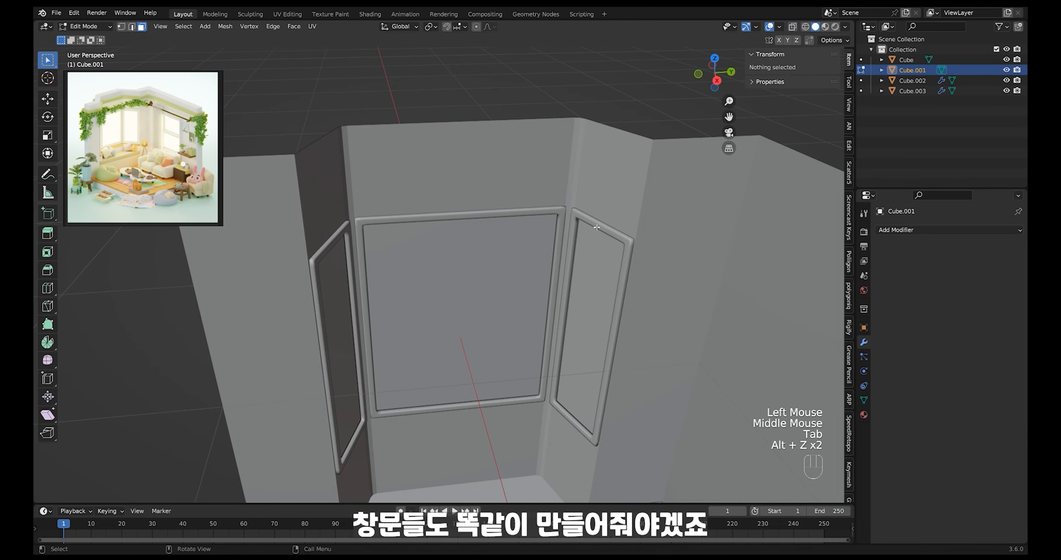
key(Tab)
shift+click(605, 226)
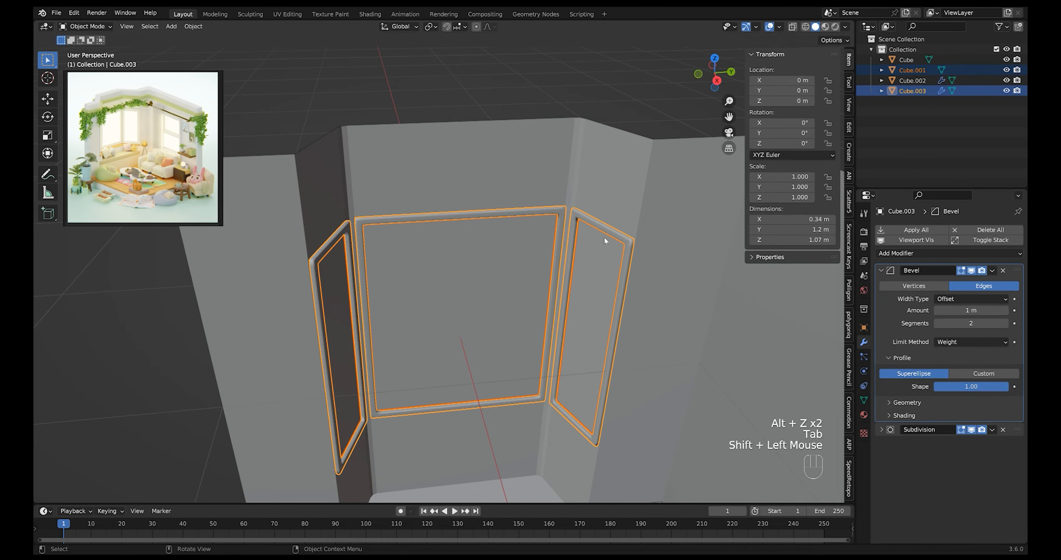
click(604, 236)
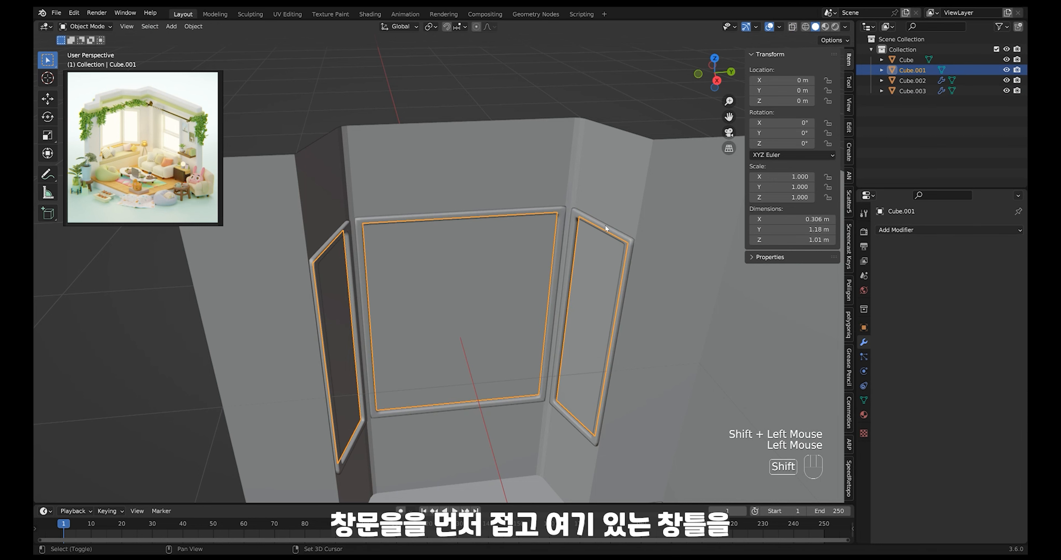
shift+click(604, 223)
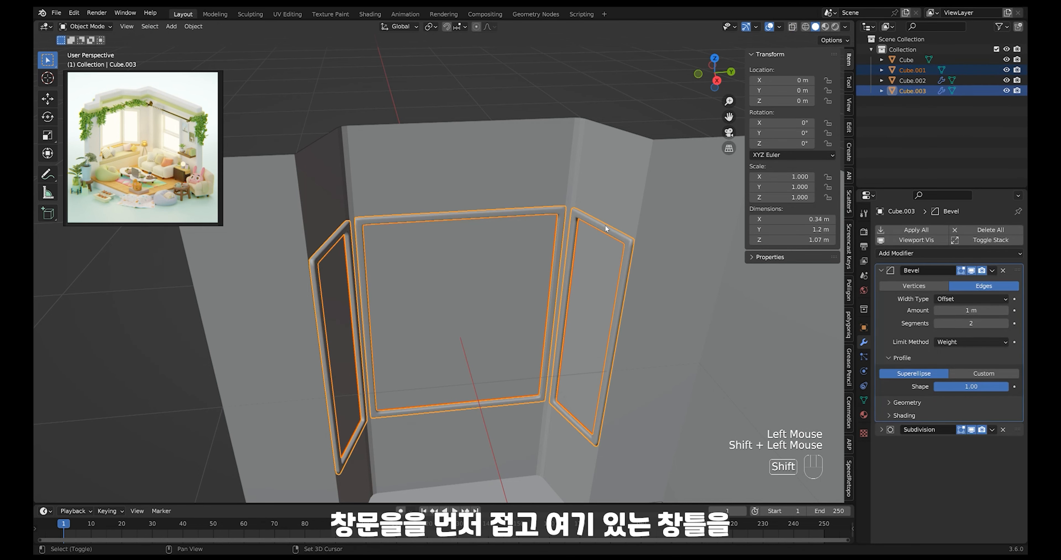
key(ctrl+l)
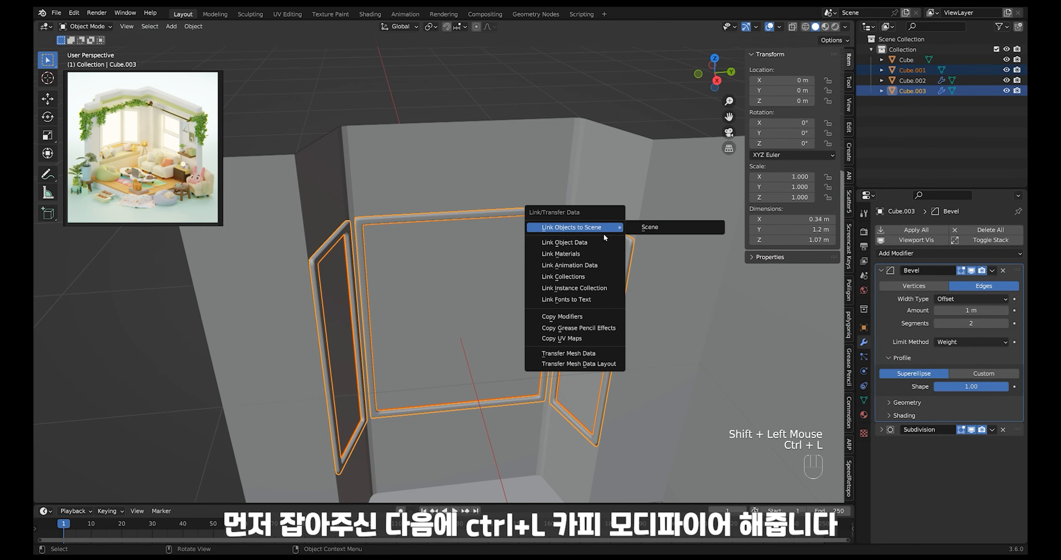
click(595, 317)
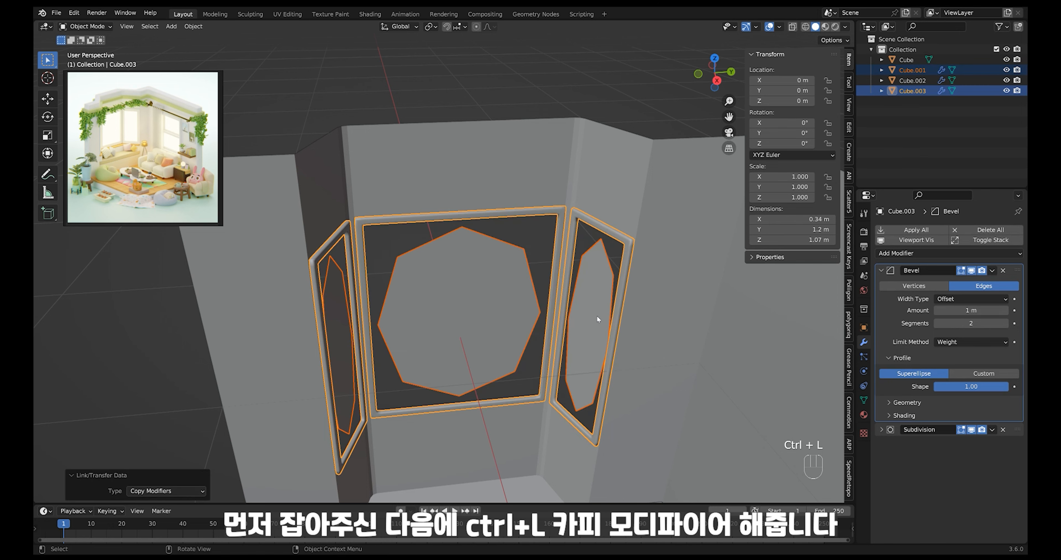
middle_drag(597, 315, 627, 230)
key(Tab)
click(597, 254)
click(659, 280)
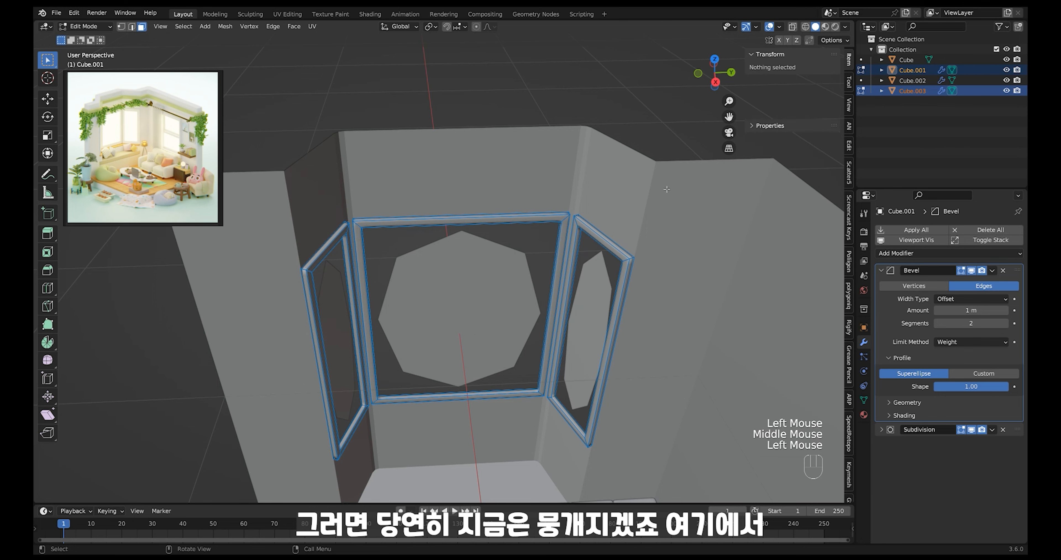
key(Tab)
click(906, 253)
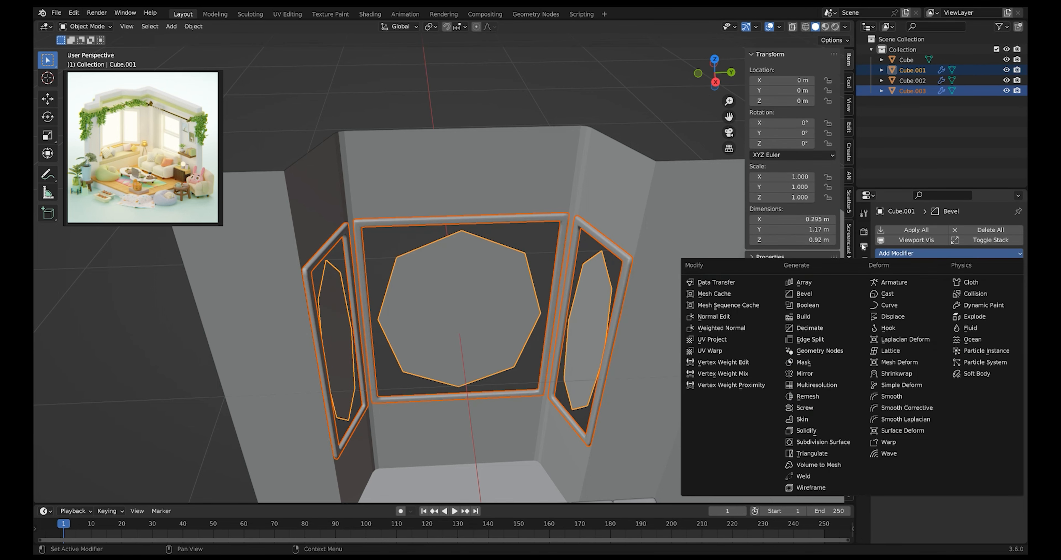
click(631, 142)
Add a Solidify modifier to the window panes, move it above Bevel and set its thickness to -0.194 m.
click(600, 272)
click(910, 253)
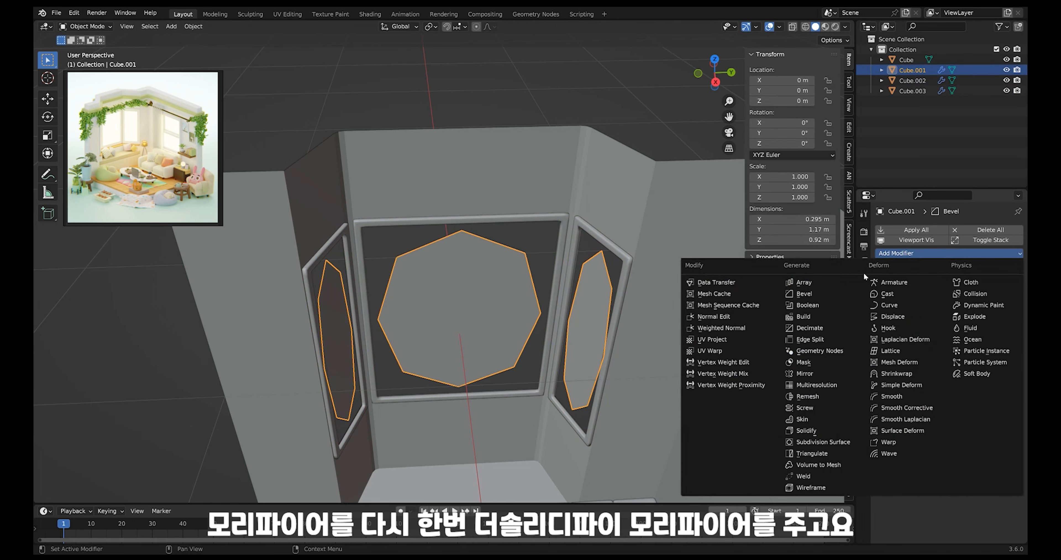
click(837, 430)
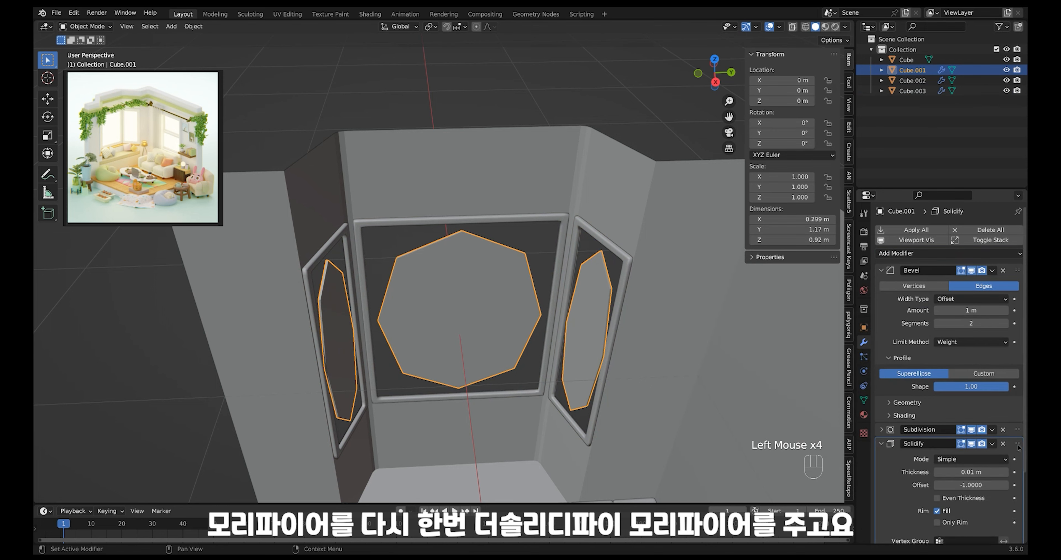
drag(1019, 447, 984, 260)
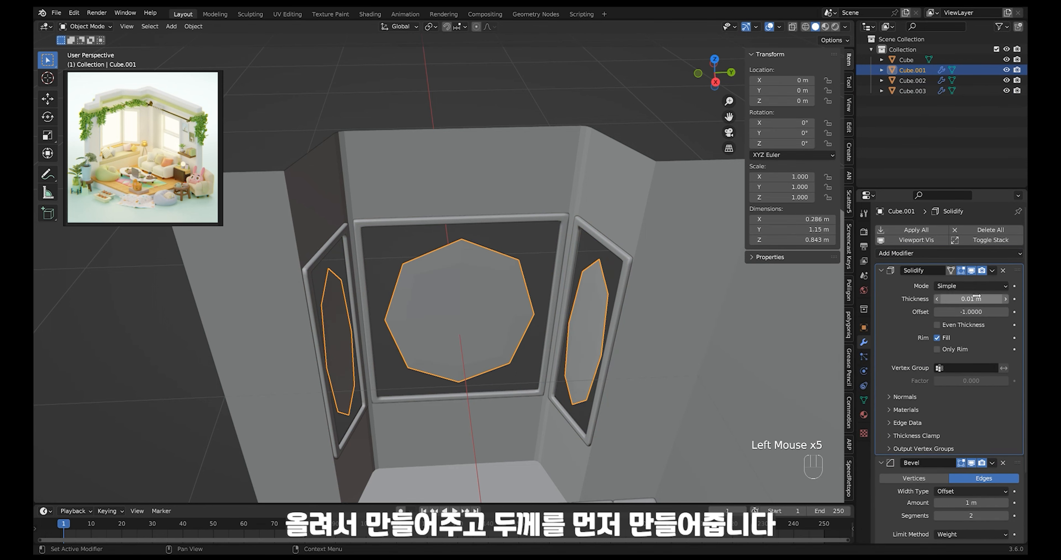
shift+drag(977, 297, 915, 299)
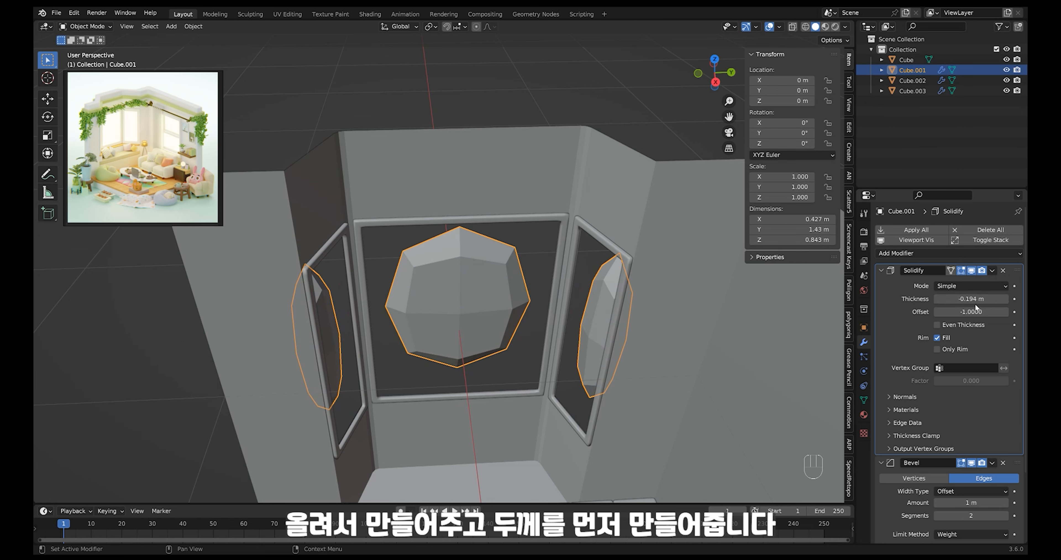
Select all three window pane faces in Edit Mode and set their edges' mean bevel weight to 1.00.
key(Tab)
key(alt+z)
ctrl+middle_drag(577, 263, 576, 304)
drag(485, 196, 674, 298)
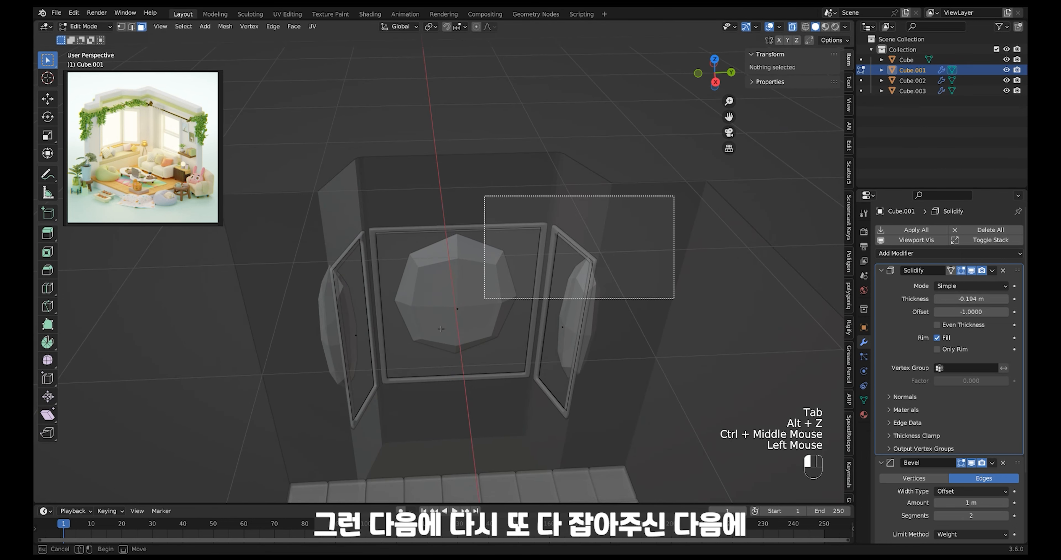
drag(440, 329, 248, 463)
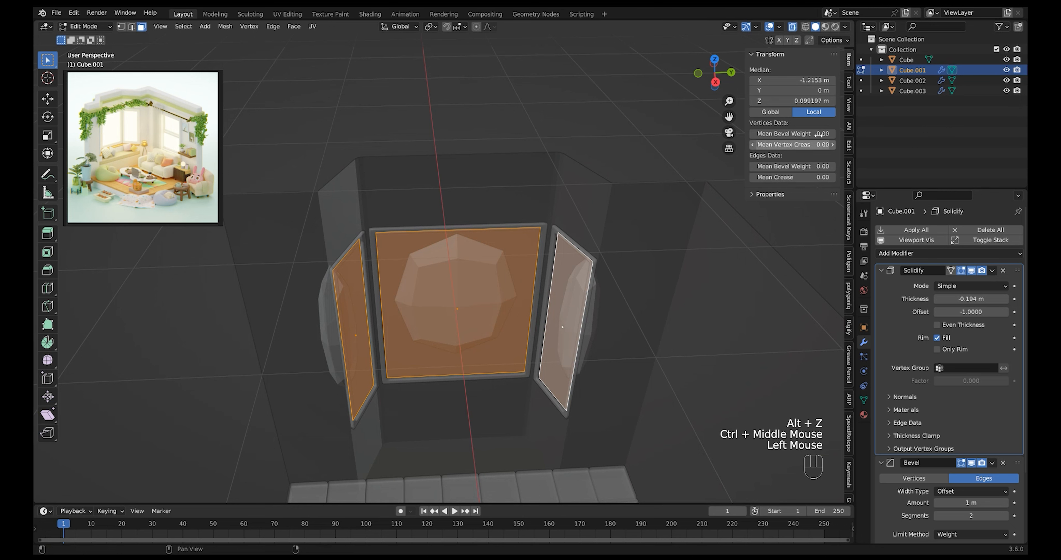
click(794, 165)
drag(794, 165, 876, 160)
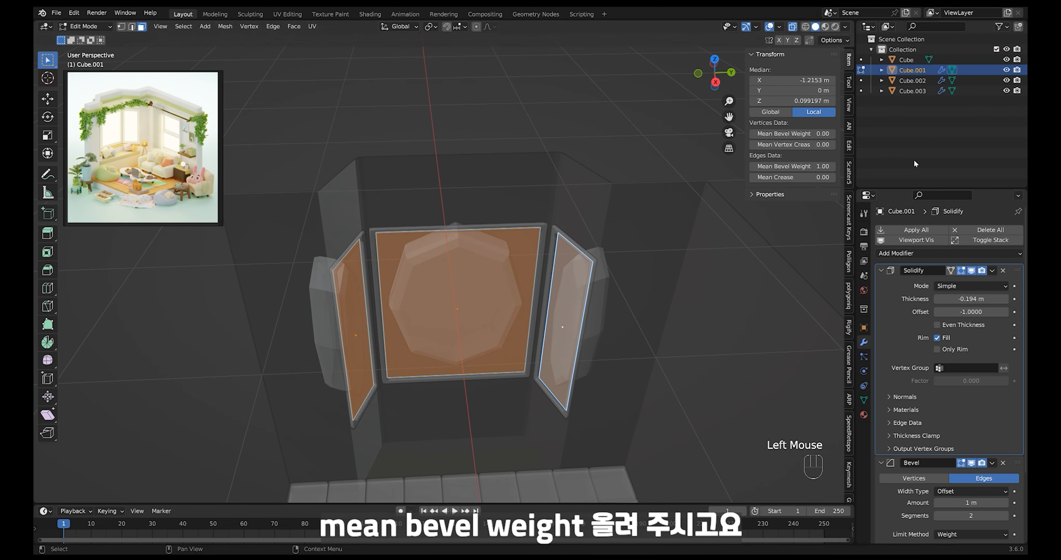
Apply the window panes' Solidify modifier in Object Mode, keeping Bevel and Subdivision live.
key(ctrl+a)
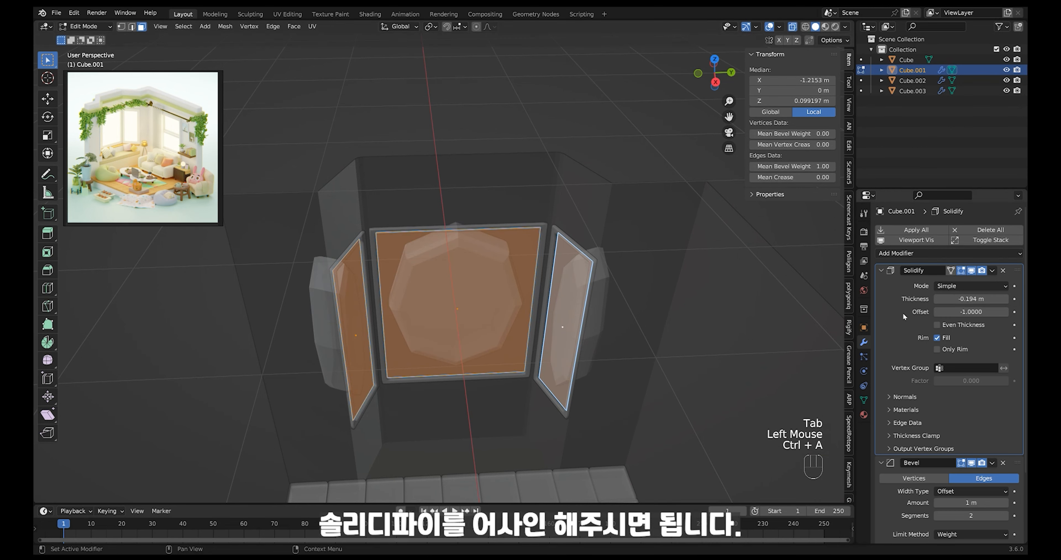
key(Tab)
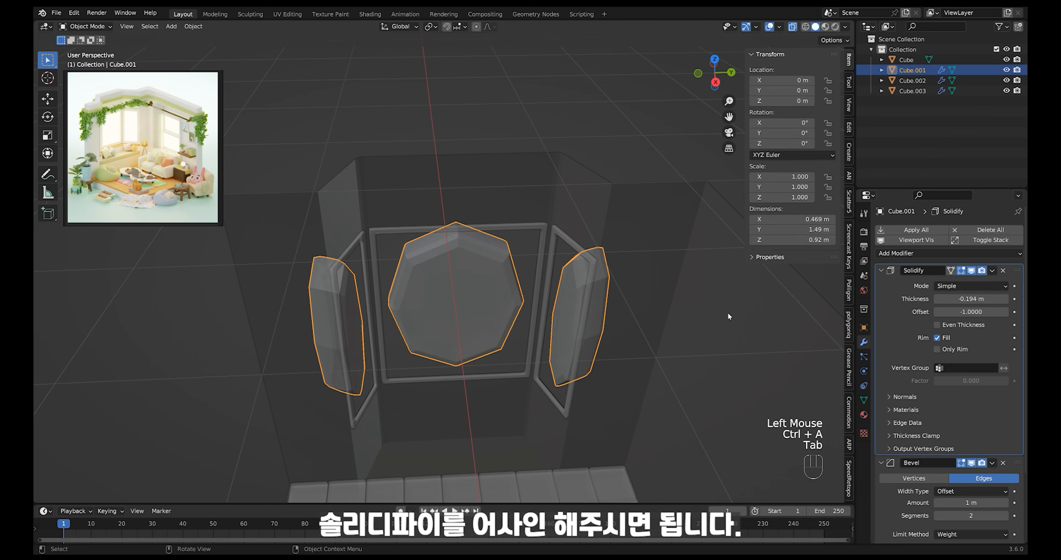
click(993, 271)
click(984, 283)
Select all geometry of the thickened panes, raise the edges' mean bevel weight and return to Object Mode with X-ray off.
key(Tab)
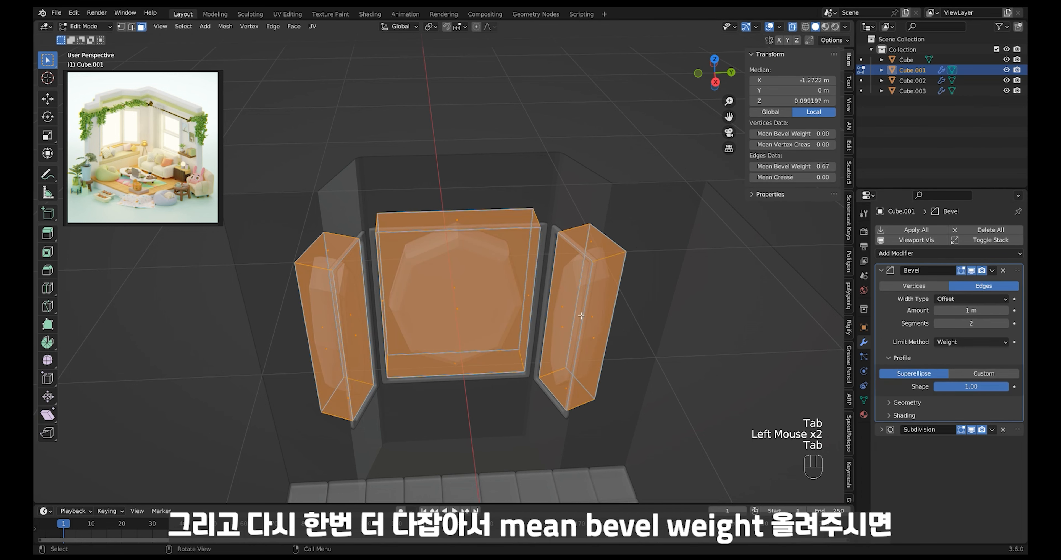
drag(672, 178, 222, 488)
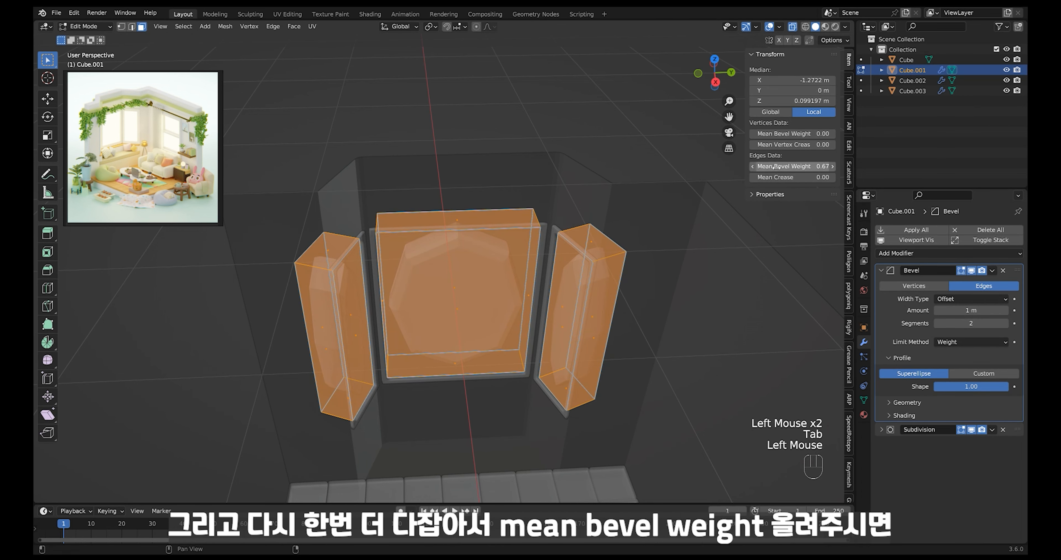
drag(775, 166, 837, 162)
key(alt+z)
middle_drag(618, 362, 615, 316)
key(Tab)
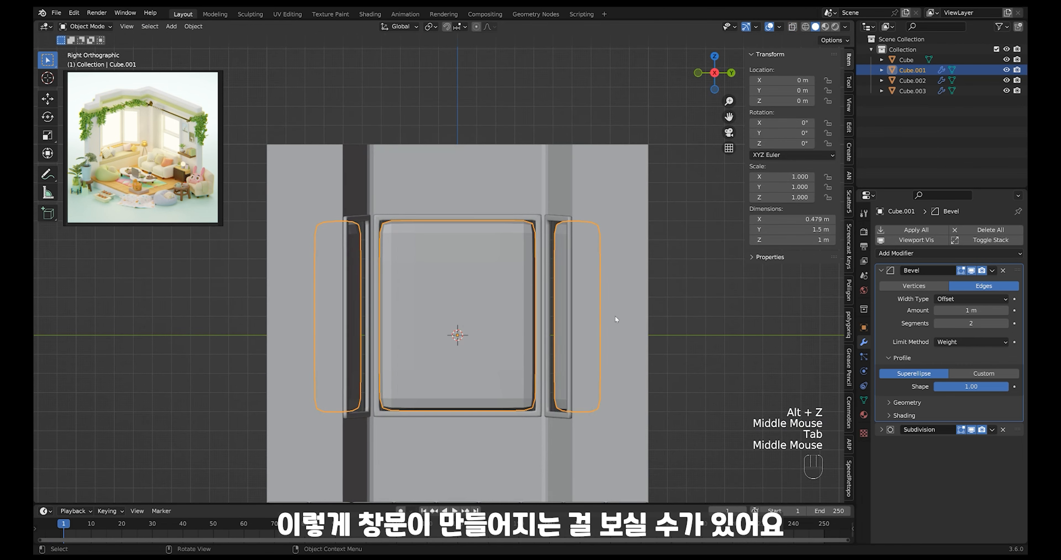
Shade the window panes smooth and check their thickness from above.
right_click(563, 243)
click(563, 247)
middle_drag(562, 250, 589, 308)
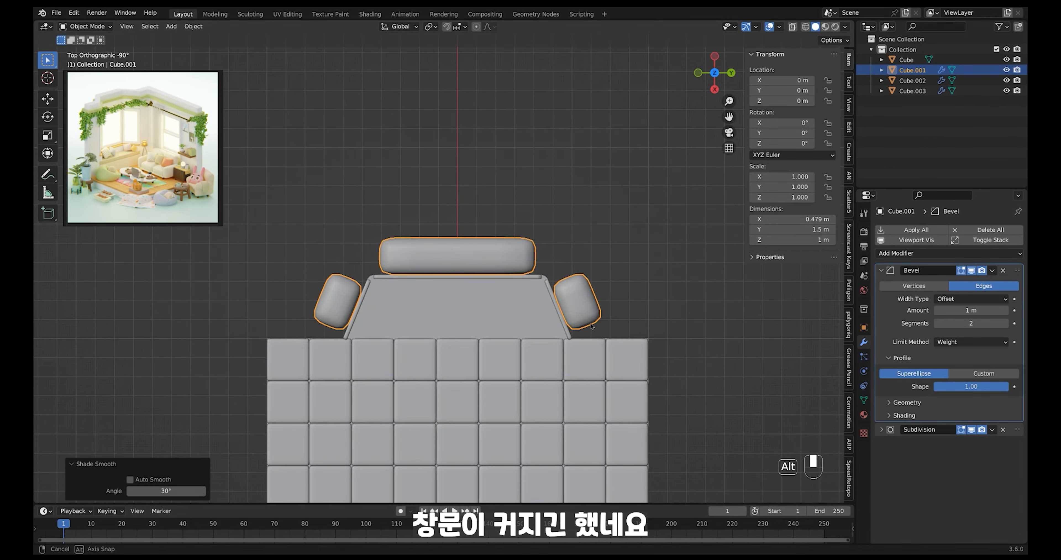
middle_drag(591, 325, 634, 438)
Select the room's main floor faces in Edit Mode and separate them from the walls into their own object.
click(617, 232)
key(Tab)
key(alt+z)
drag(637, 439, 486, 303)
middle_drag(485, 303, 552, 365)
middle_drag(564, 359, 559, 379)
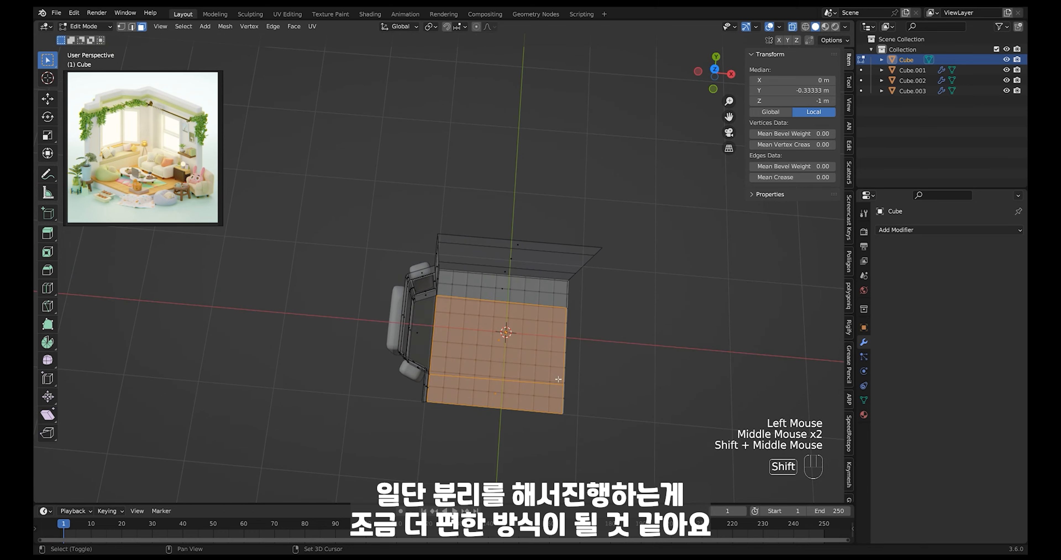
shift+drag(519, 303, 520, 304)
middle_drag(520, 304, 505, 362)
key(p)
click(557, 348)
key(Tab)
Separate the trapezoidal floor face of the window bay from the room mesh into its own object.
click(540, 335)
key(Tab)
click(540, 336)
click(505, 362)
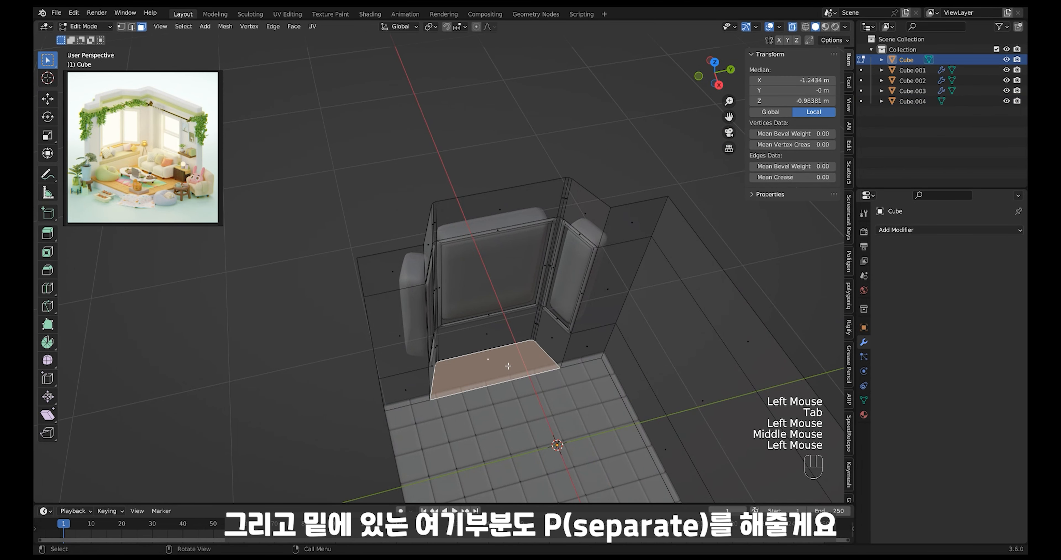
key(p)
click(508, 366)
key(Tab)
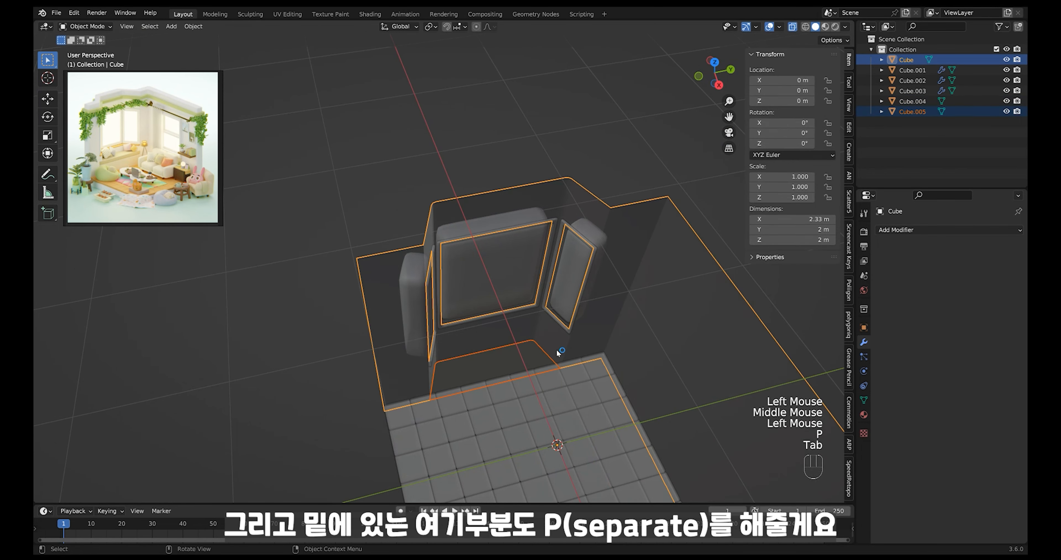
Select all of the separated bay floor piece in Edit Mode and extrude it upward about 0.29 m along Z.
click(520, 364)
ctrl+middle_drag(520, 364, 554, 331)
click(554, 332)
click(516, 341)
key(Tab)
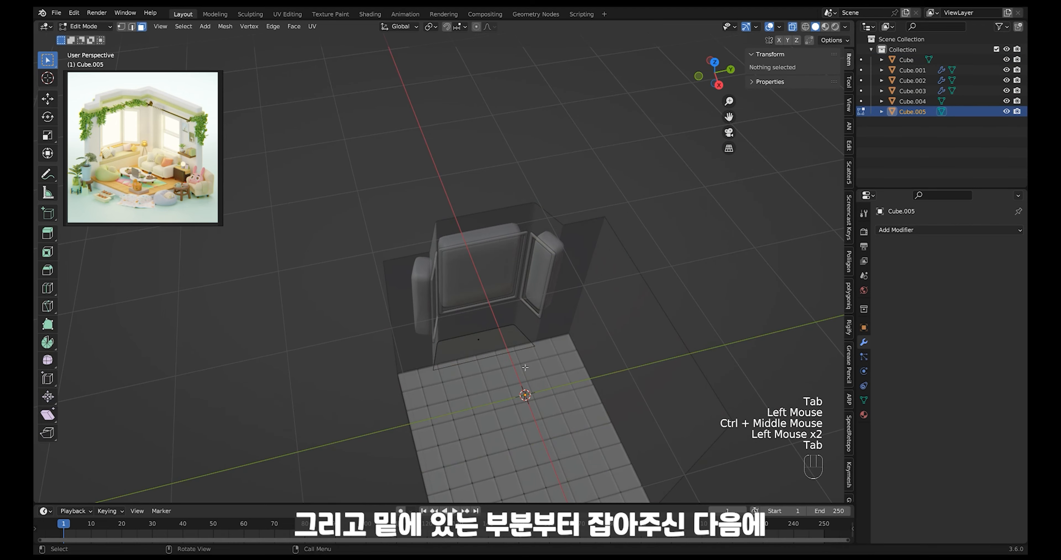
shift+middle_drag(525, 367, 523, 337)
ctrl+middle_drag(523, 337, 530, 308)
drag(373, 277, 587, 412)
ctrl+middle_drag(586, 413, 570, 352)
middle_drag(571, 352, 566, 382)
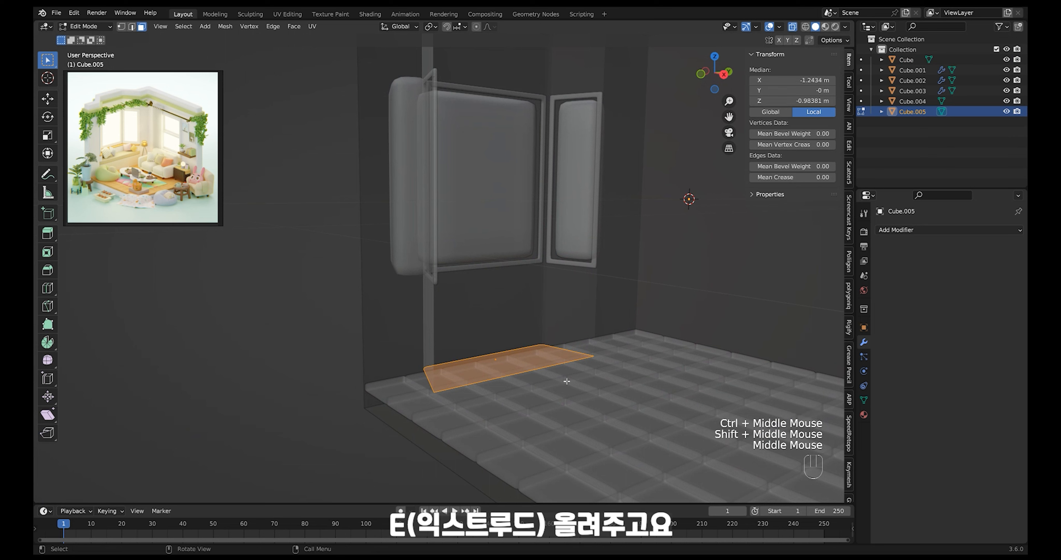
key(e)
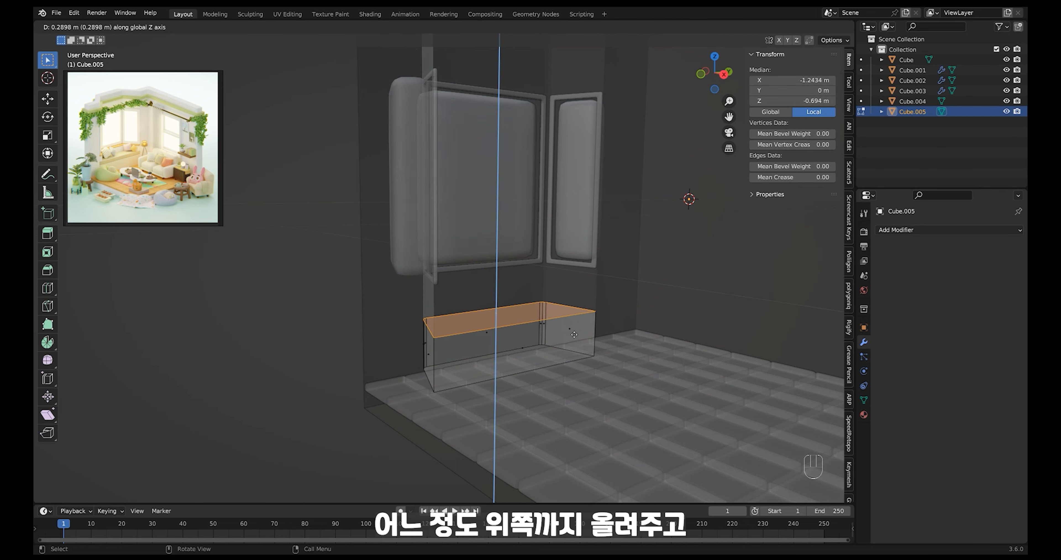
click(574, 333)
key(shift+d)
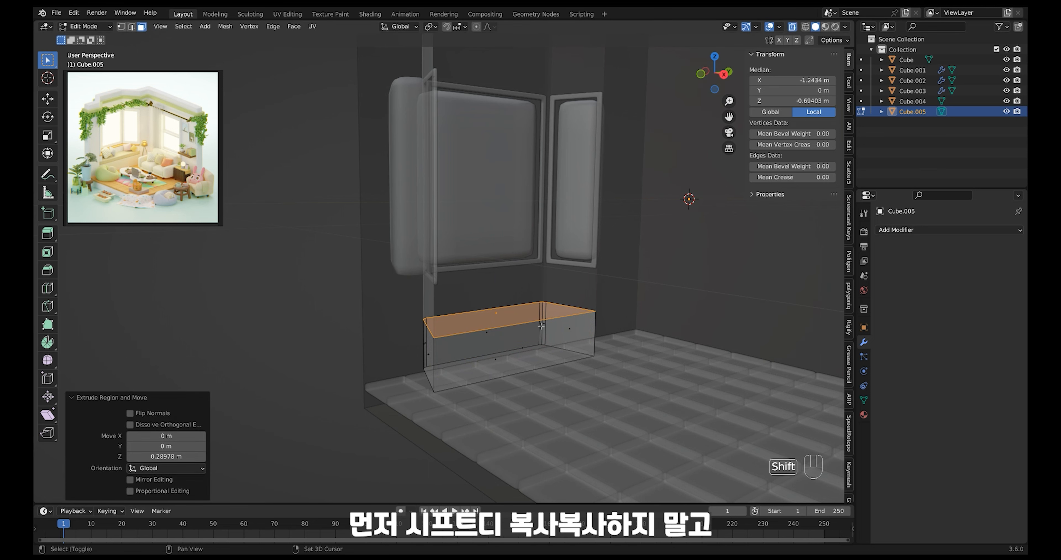
right_click(559, 287)
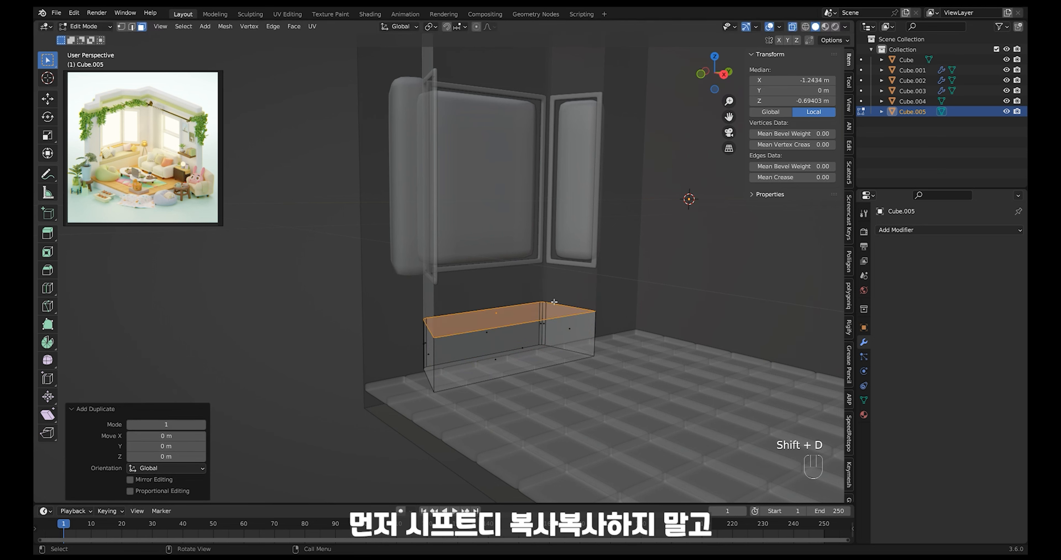
key(x)
Copy the floor tiles' modifiers onto the extruded bay box in Object Mode, then select only the box.
key(Tab)
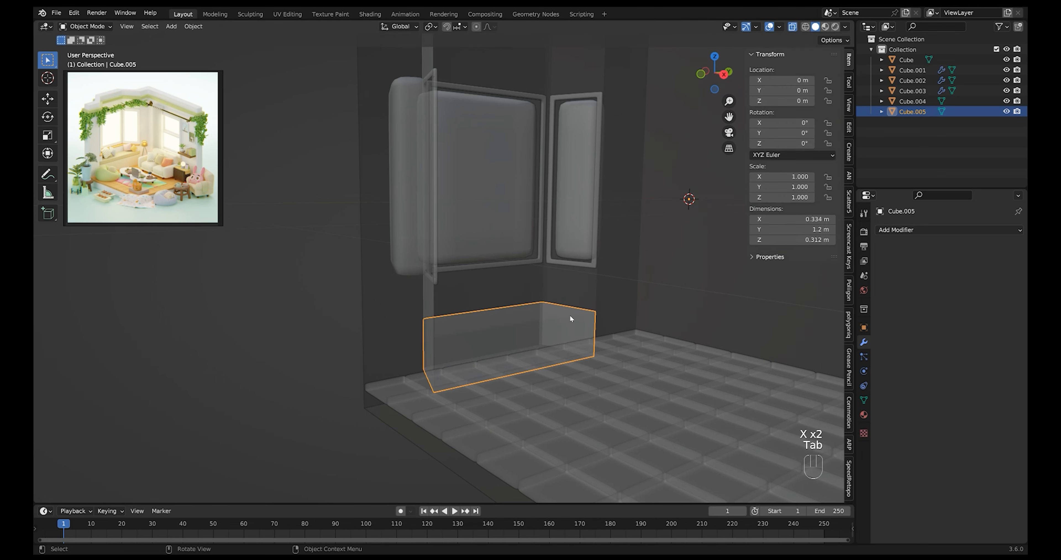
click(567, 316)
middle_drag(566, 318, 555, 316)
key(alt+z)
click(547, 320)
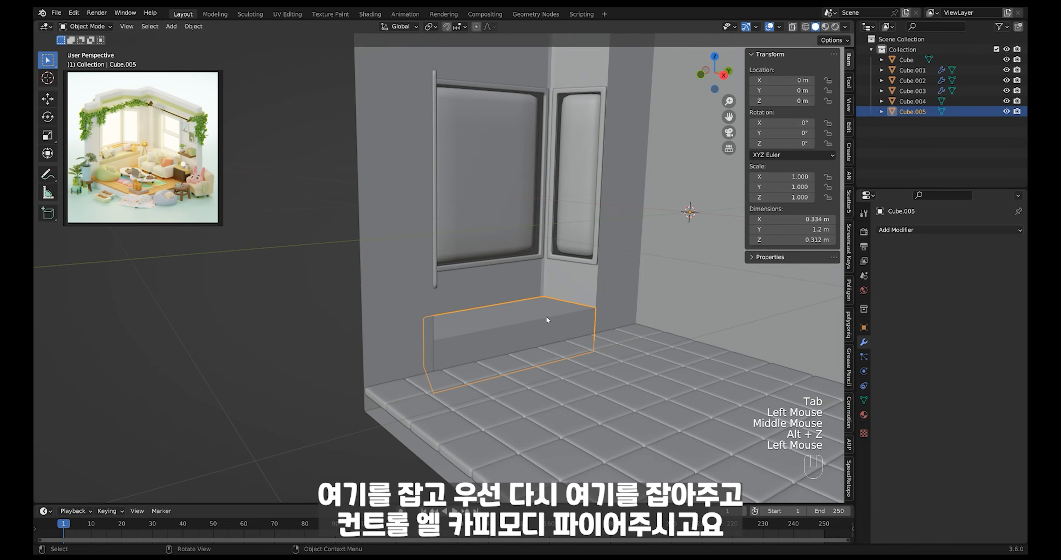
shift+click(526, 418)
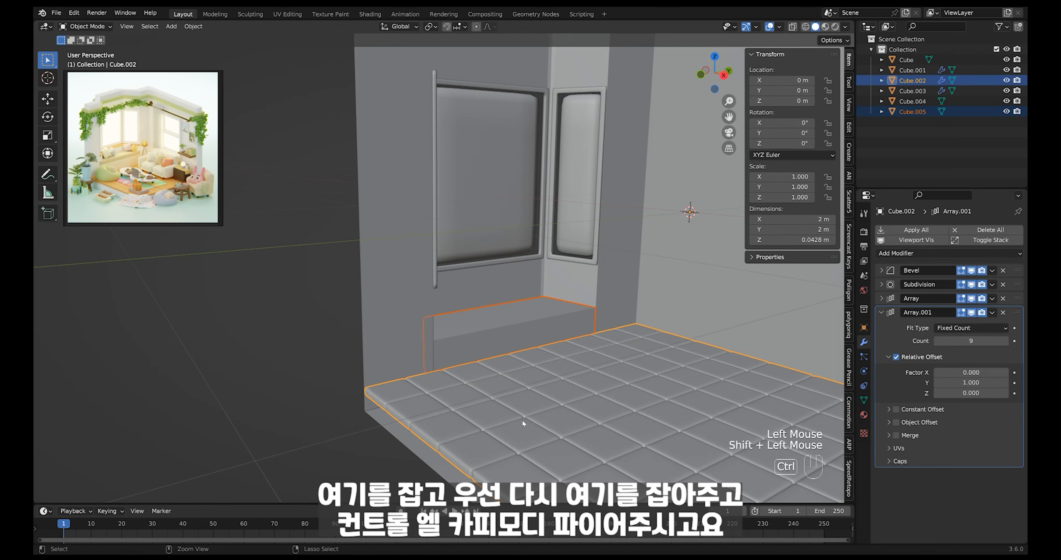
key(ctrl+l)
click(523, 420)
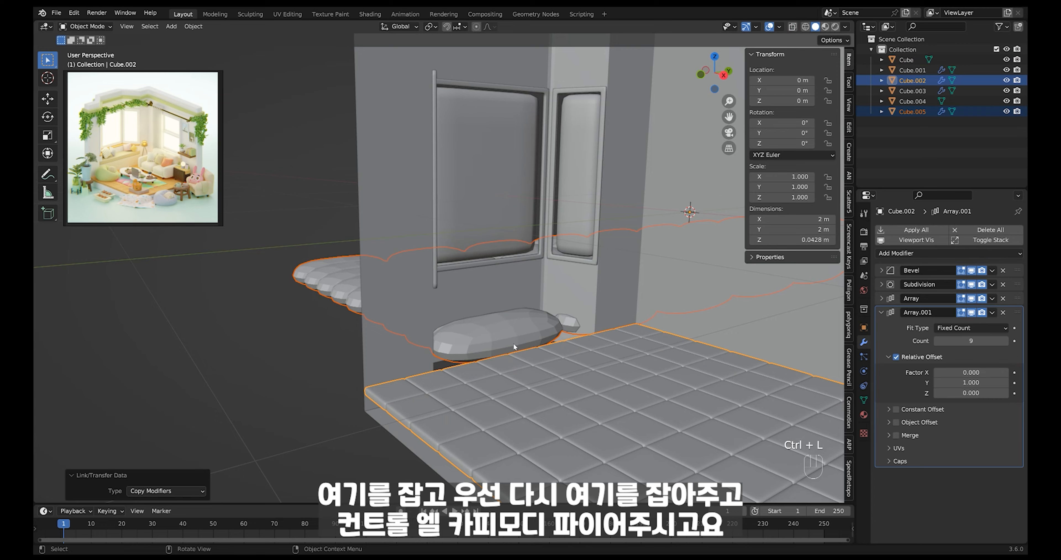
middle_drag(514, 345, 577, 347)
click(520, 298)
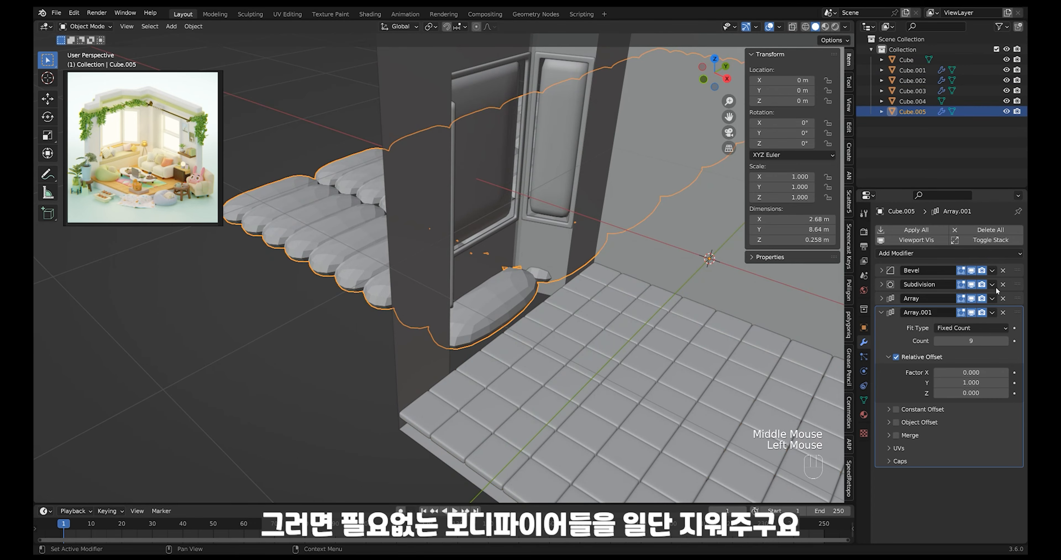
Remove both Array modifiers from the bay box and set the mean edge bevel weight of all its edges to 1.00.
click(1003, 298)
click(1003, 298)
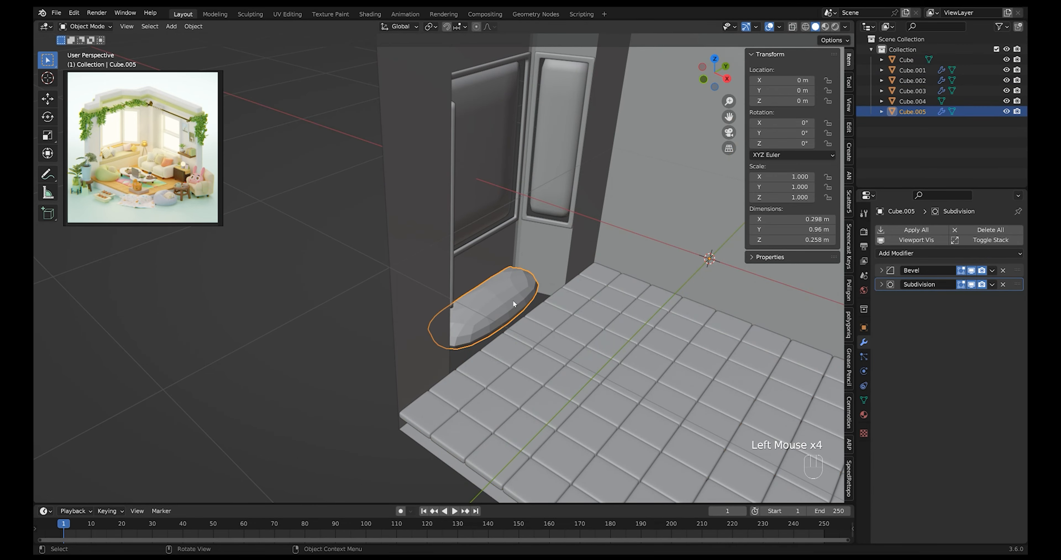
key(Tab)
key(alt+z)
drag(455, 199, 640, 349)
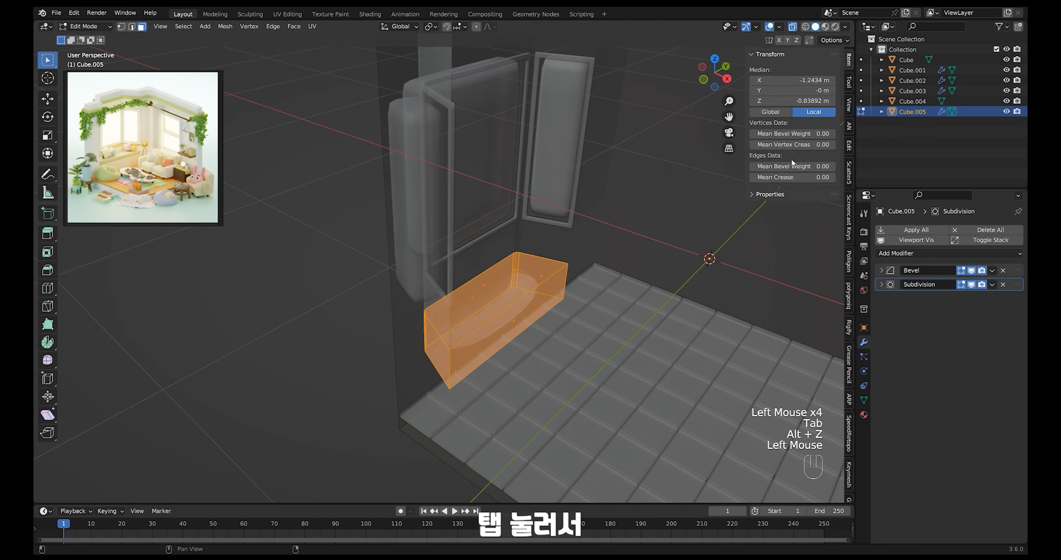
drag(793, 162, 799, 165)
key(Tab)
key(alt+z)
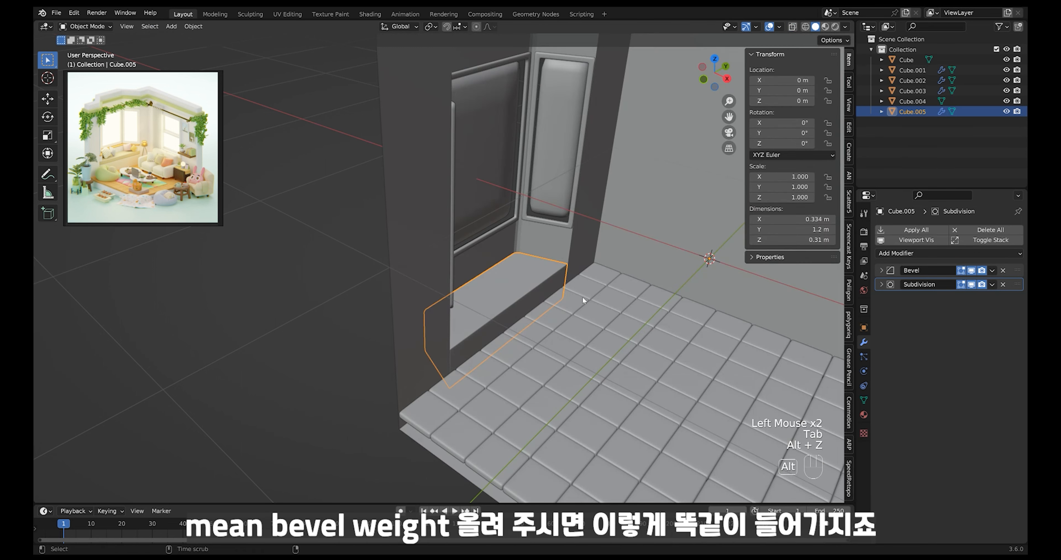
Duplicate the bay box and move the copy upward about 0.29 m along Z.
mouse_move(582, 296)
middle_down()
mouse_move(561, 279)
mouse_move(572, 282)
mouse_move(567, 297)
middle_up()
click(568, 311)
key(shift+d)
key(z)
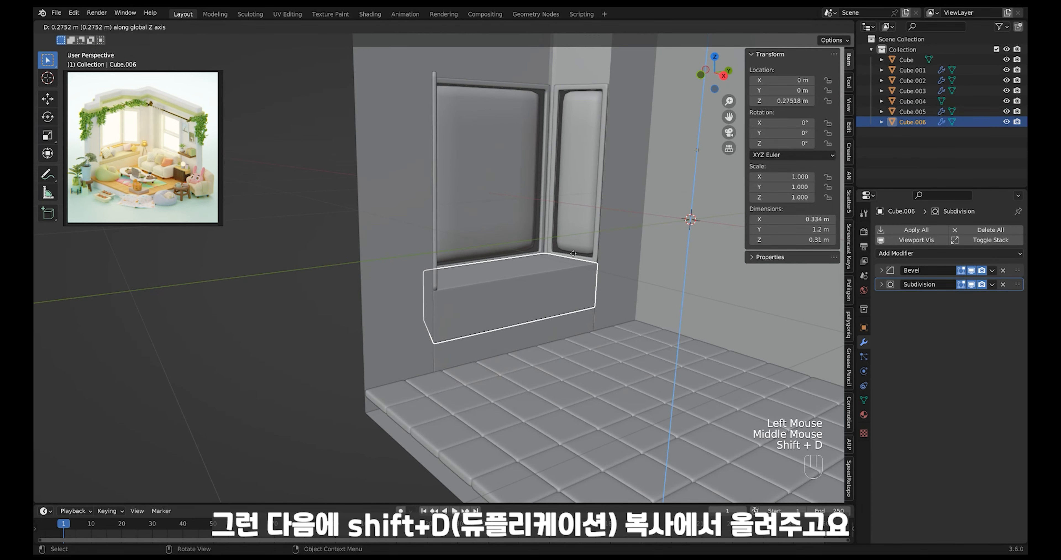
click(570, 272)
key(s)
key(z)
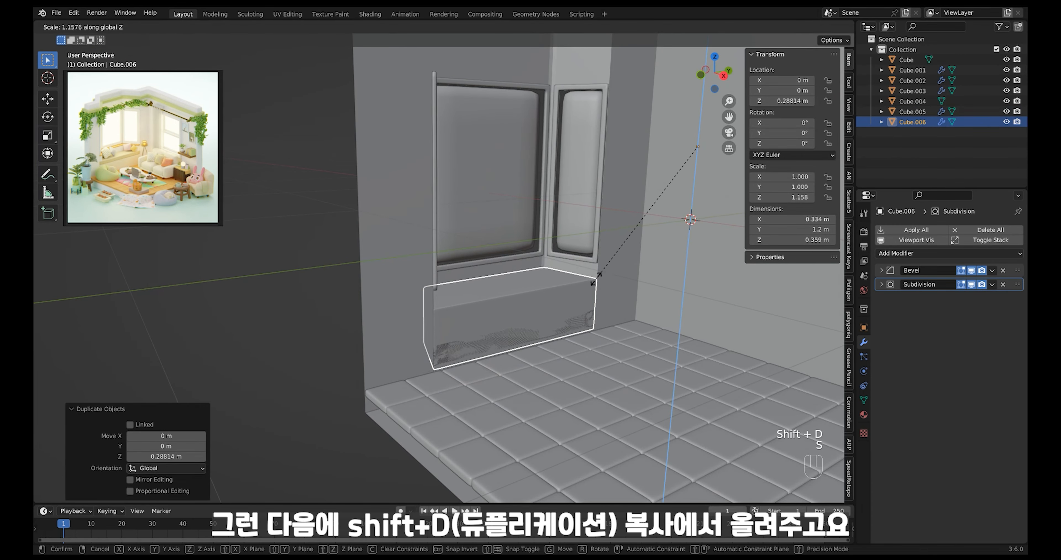
right_click(567, 276)
Set the upper box copy's origin to its geometry and flatten it along Z to a scale of about 0.32.
right_click(567, 277)
mouse_move(576, 325)
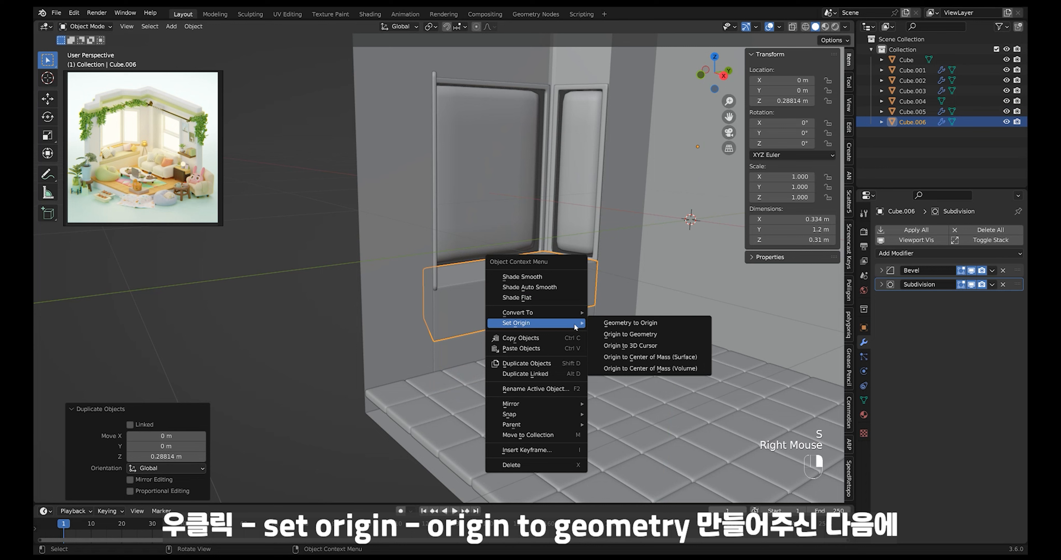
click(668, 334)
key(s)
key(z)
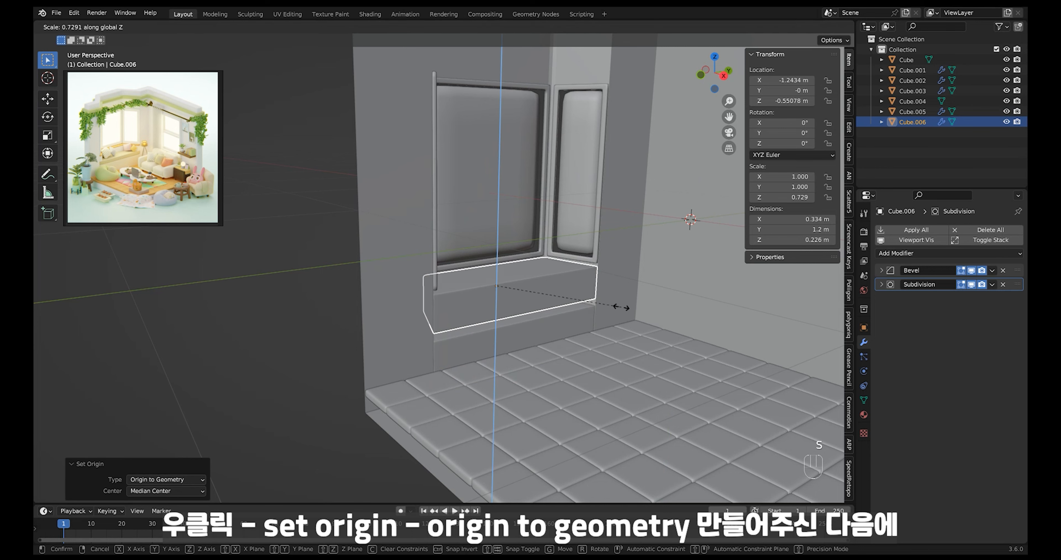
click(551, 306)
Lower the flattened slab along Z so it rests on top of the bay box.
key(g)
key(z)
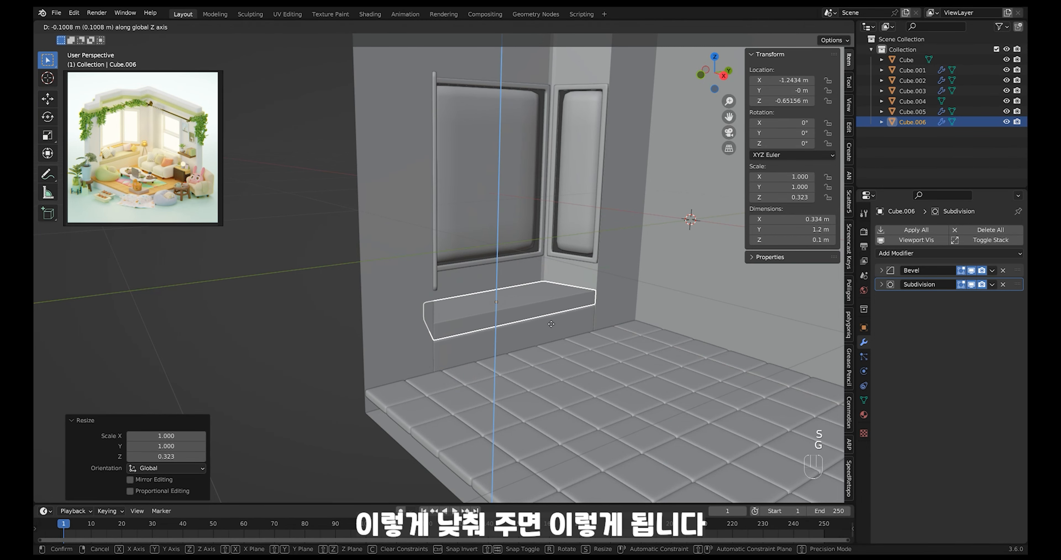
click(566, 319)
key(alt+z)
middle_drag(565, 318, 599, 337)
key(alt+z)
Lower the floor tiles along Z so they sit at the level of the floor plane.
click(311, 417)
click(567, 337)
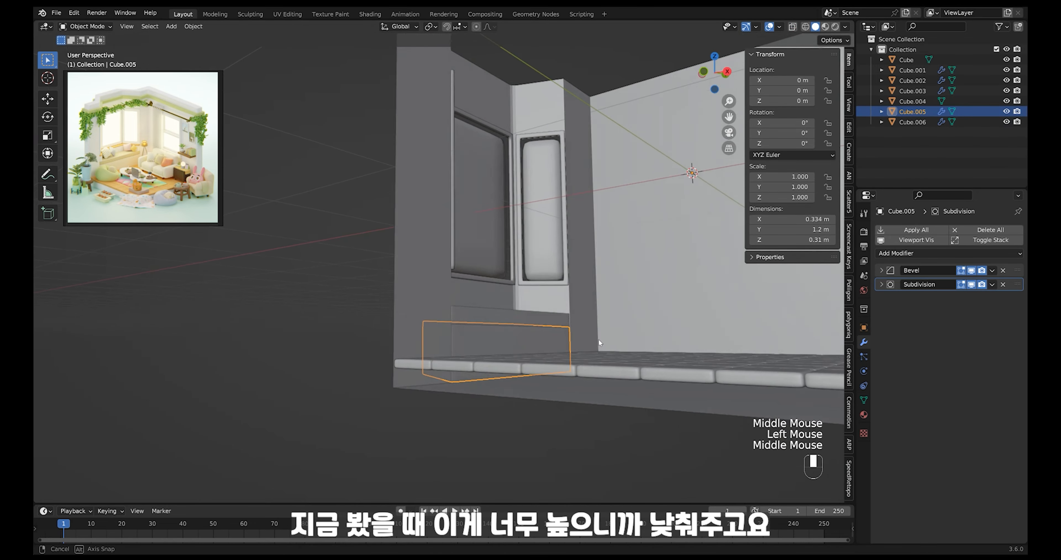
click(604, 364)
key(g)
key(z)
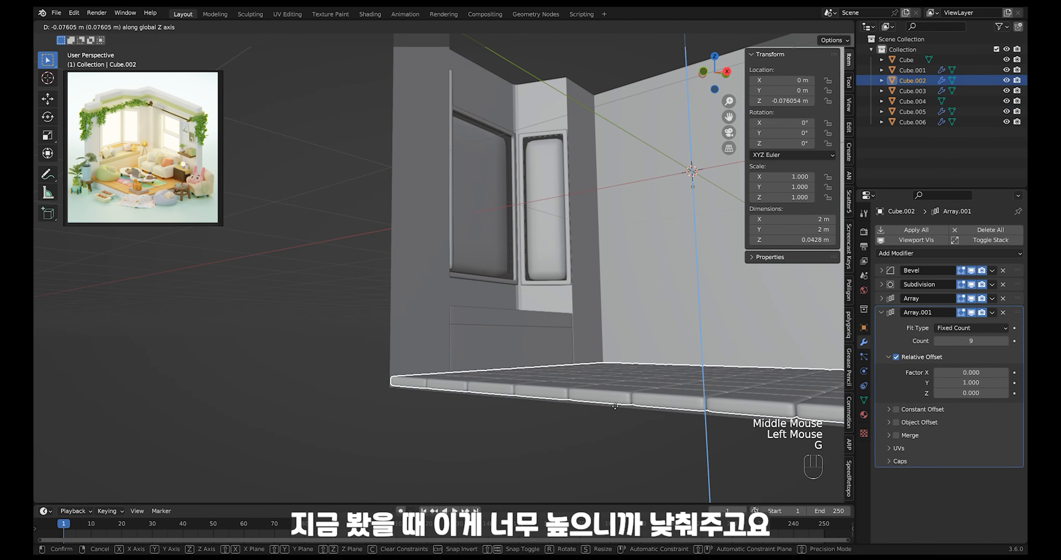
click(605, 421)
Select all faces of the floor plane beneath the tiles in Edit Mode and extrude them downward about 0.11 m.
middle_drag(605, 421, 652, 376)
click(618, 361)
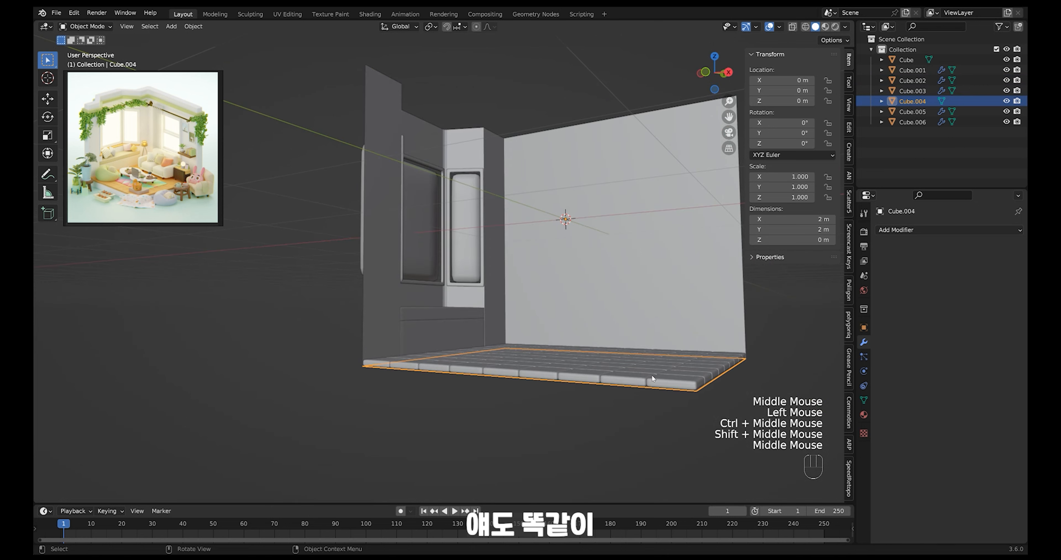
shift+click(459, 335)
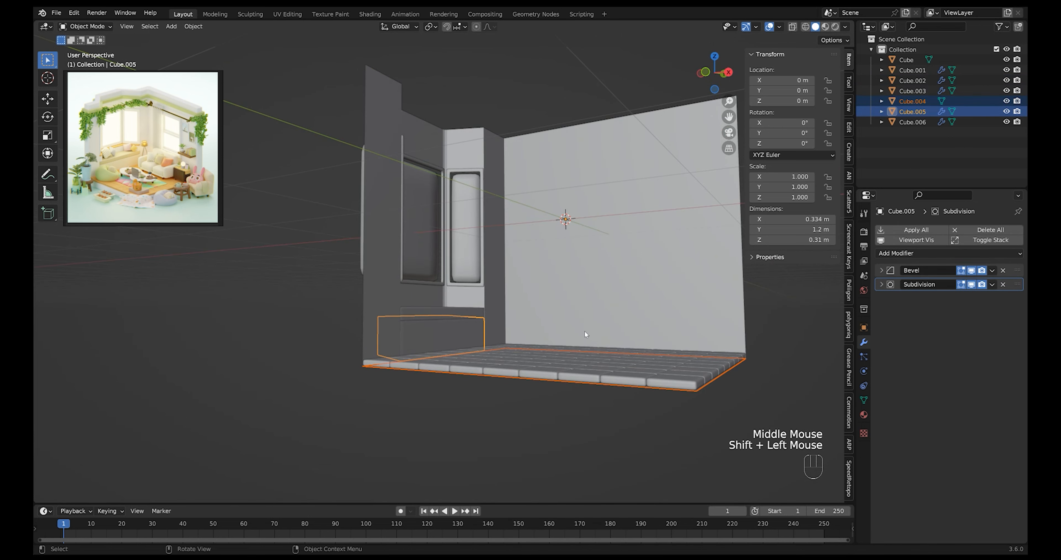
mouse_move(653, 374)
middle_down()
mouse_move(682, 359)
mouse_move(671, 382)
middle_up()
click(681, 325)
key(Tab)
click(669, 387)
drag(679, 392, 291, 167)
middle_drag(291, 167, 605, 358)
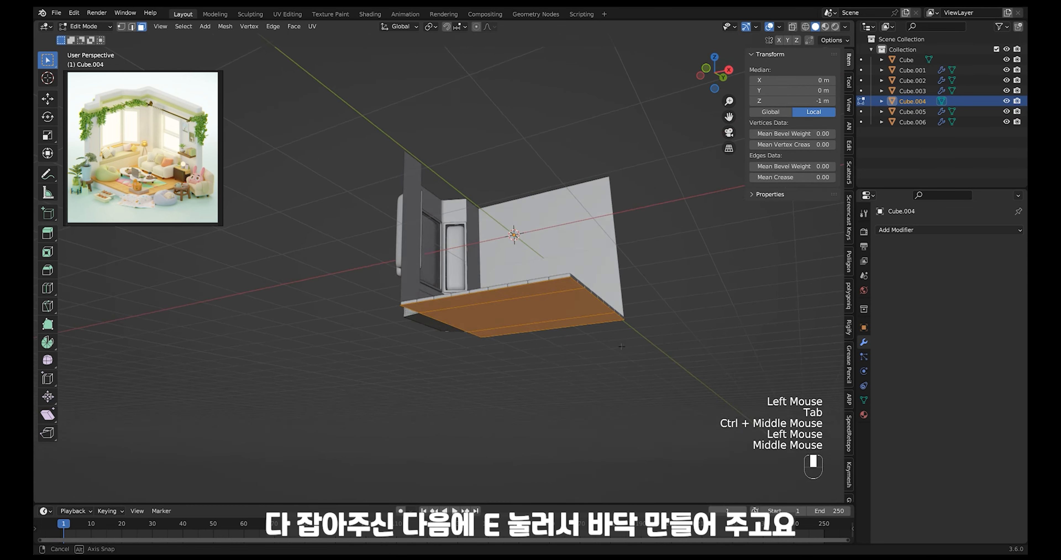
key(e)
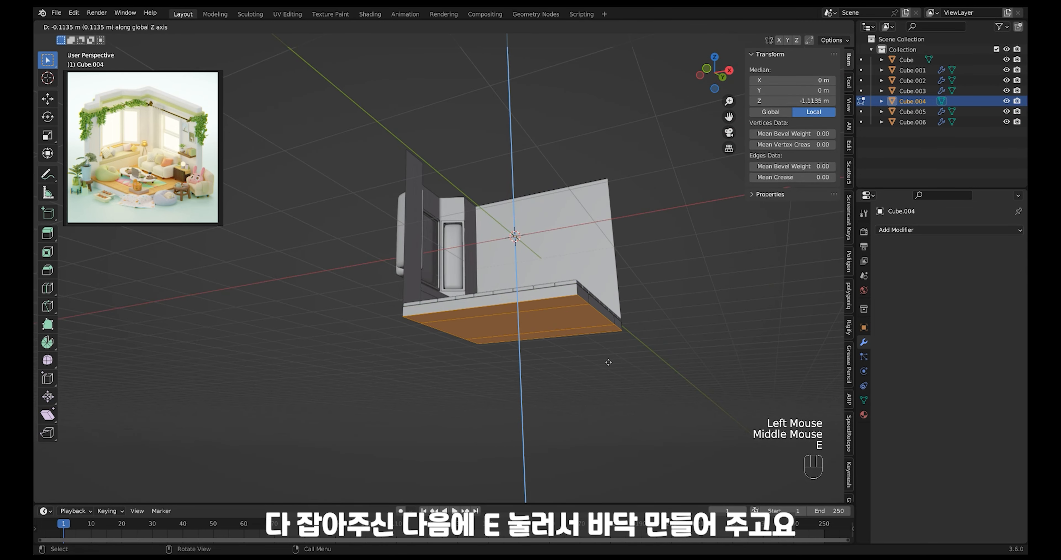
click(608, 362)
Copy the bay box's Bevel and Subdivision modifiers onto the extruded floor slab in Object Mode.
key(Tab)
middle_drag(609, 362, 494, 313)
shift+click(461, 309)
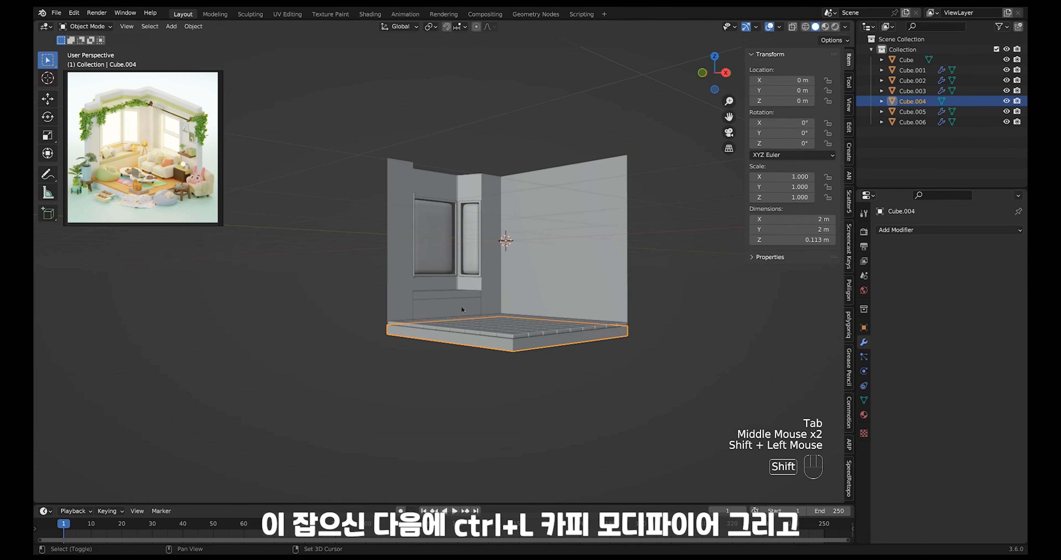
key(ctrl+l)
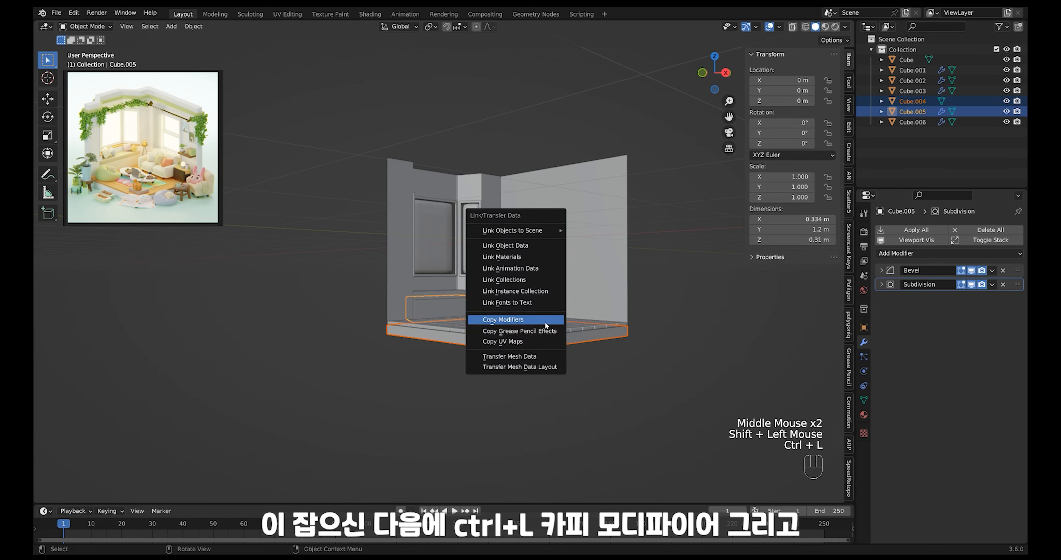
click(544, 321)
ctrl+middle_drag(548, 326, 563, 289)
Select the whole floor slab mesh in Edit Mode and raise its mean edge bevel weight to keep tight rounded edges.
key(Tab)
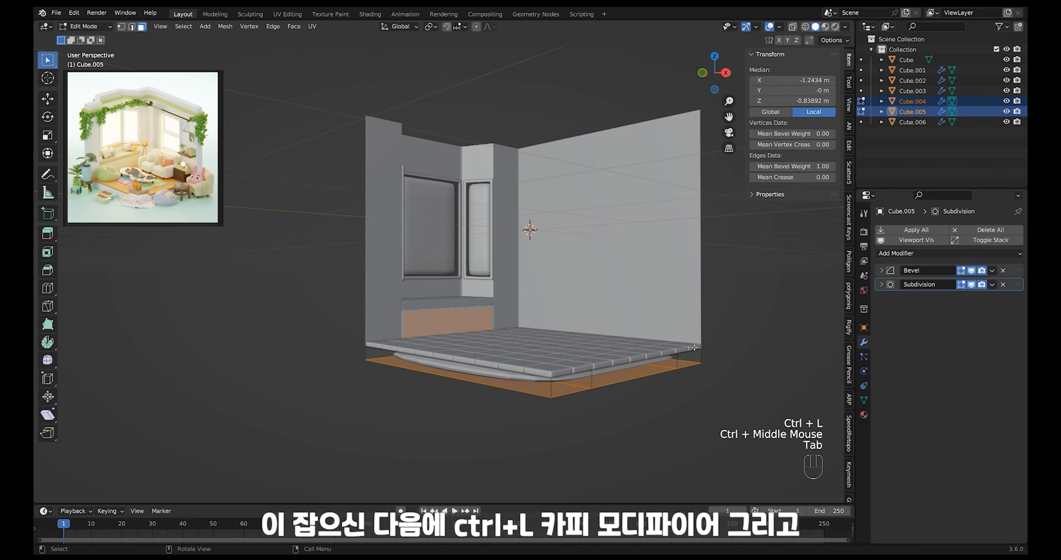
key(Tab)
click(670, 365)
click(670, 362)
key(Tab)
key(alt+z)
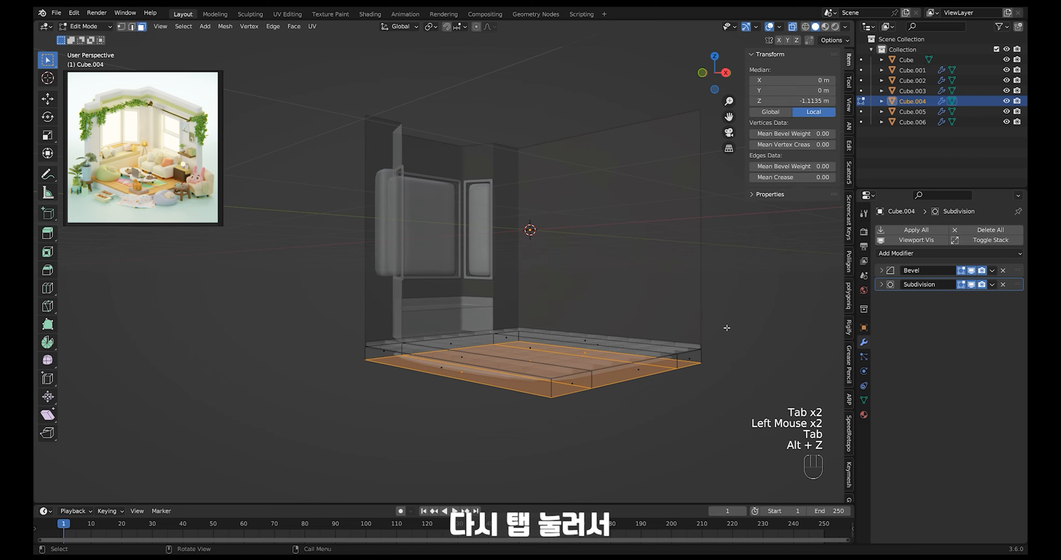
drag(753, 308, 251, 479)
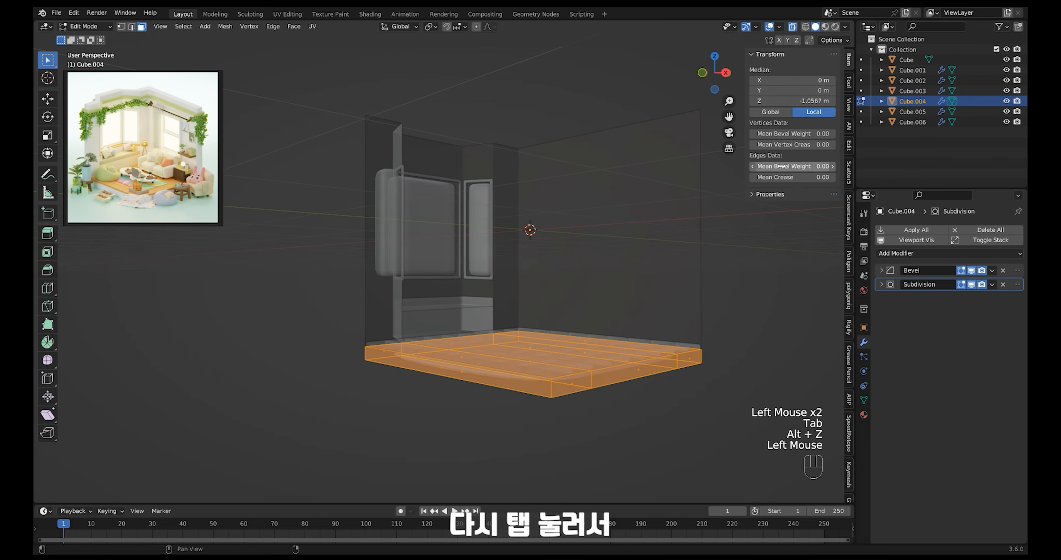
drag(781, 166, 821, 160)
key(Tab)
click(724, 352)
key(alt+z)
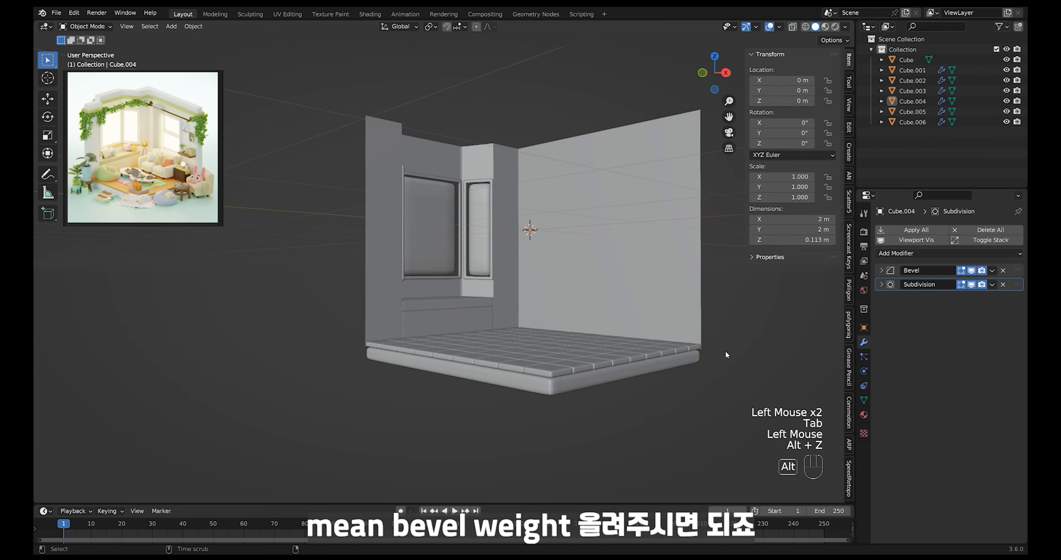
Apply Shade Smooth to the floor slab under the tiles.
click(660, 372)
right_click(651, 329)
click(648, 323)
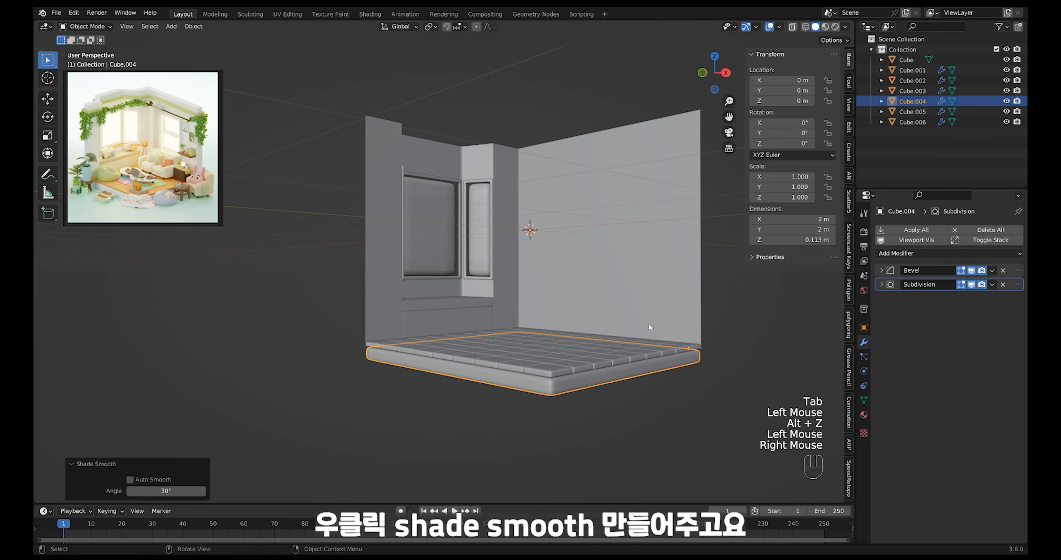
Select all of the room's wall mesh in Edit Mode and add a Solidify modifier to it.
shift+middle_drag(649, 323, 584, 319)
click(437, 358)
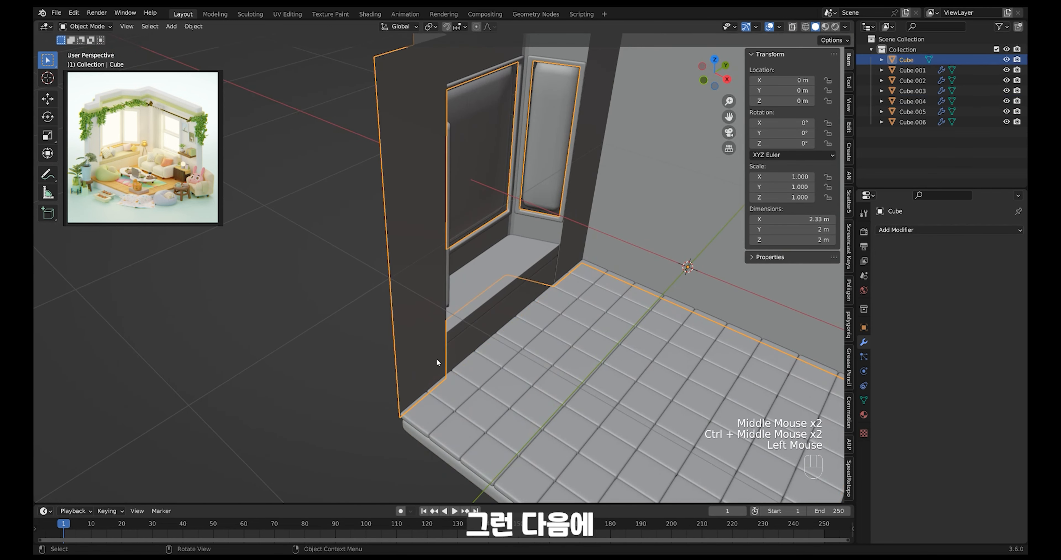
ctrl+middle_drag(437, 358, 574, 348)
middle_drag(573, 348, 577, 365)
key(Tab)
middle_drag(577, 366, 579, 363)
drag(665, 451, 340, 162)
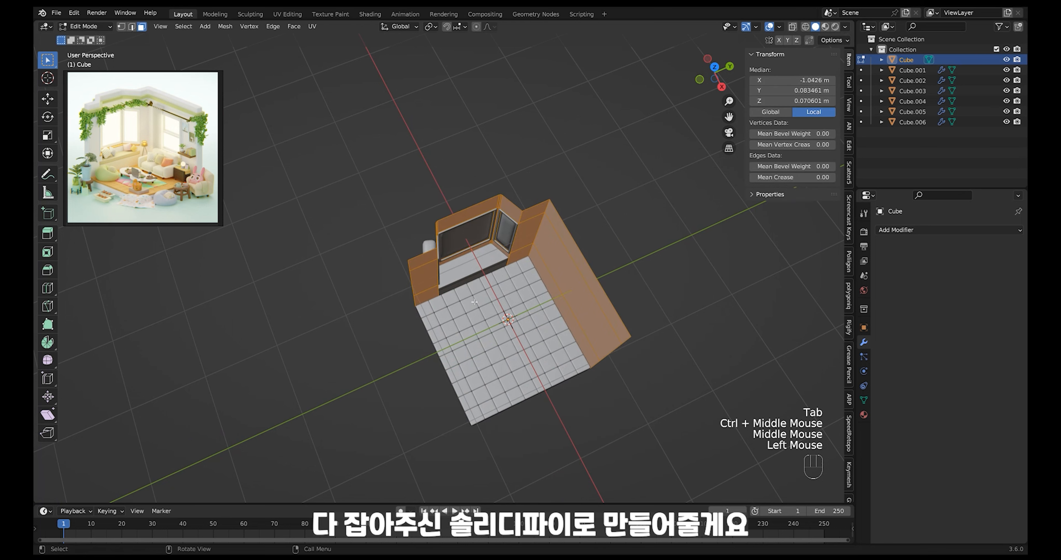
click(920, 232)
click(820, 407)
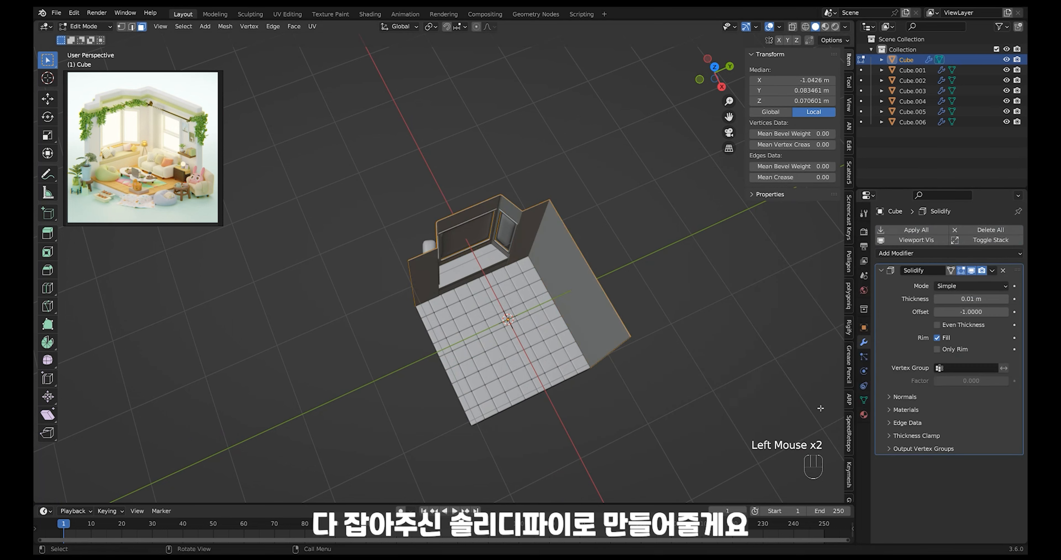
Thicken the walls outward with a Solidify thickness of about -0.172 m and Even Thickness enabled.
drag(962, 299, 935, 306)
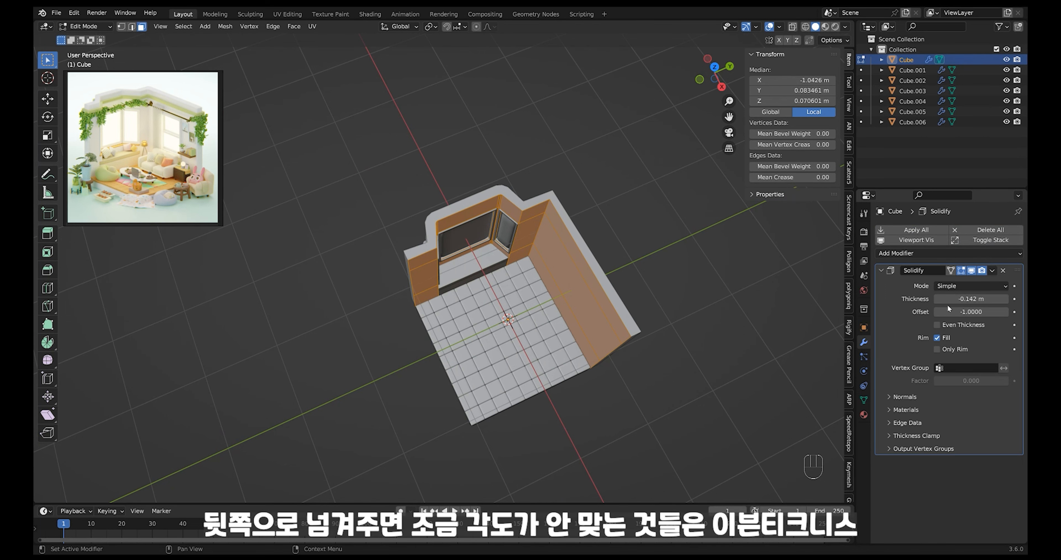
middle_drag(725, 337, 702, 360)
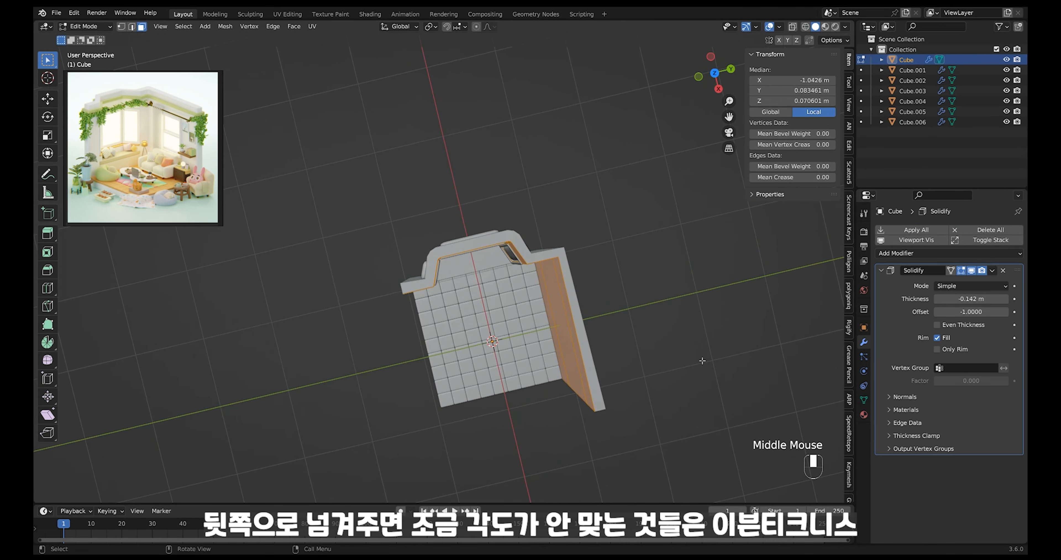
click(974, 328)
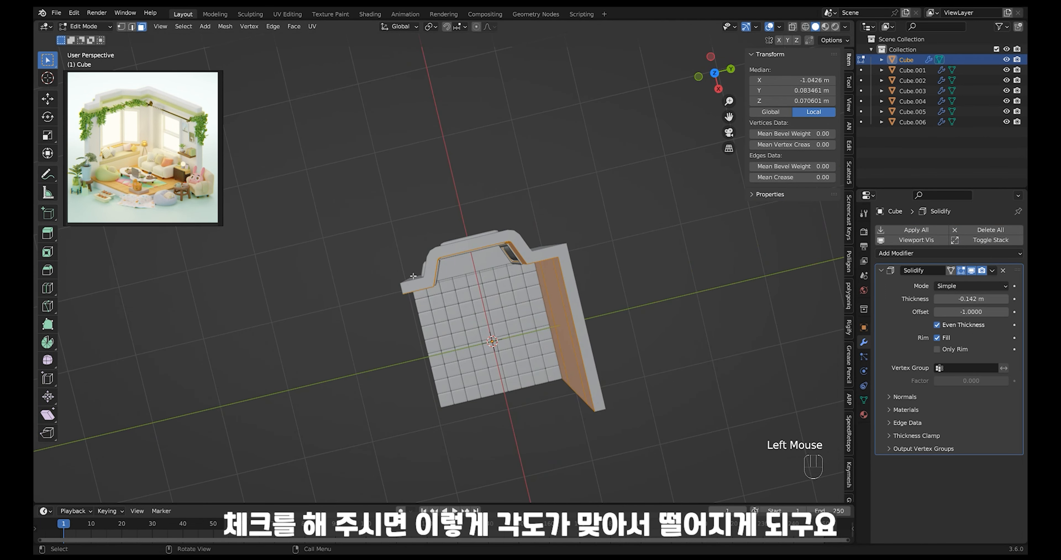
middle_drag(656, 287, 646, 362)
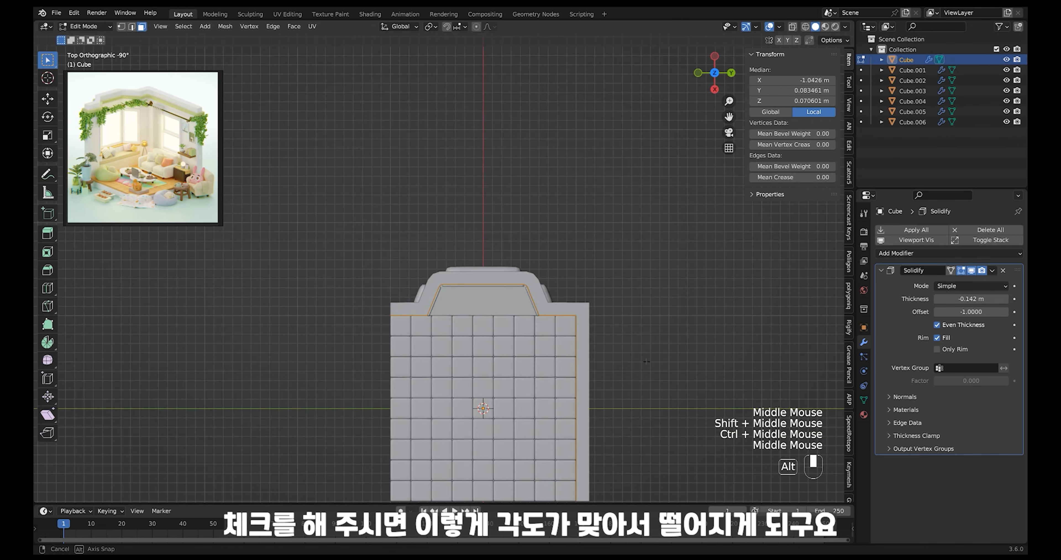
shift+click(981, 300)
shift+drag(987, 299, 979, 299)
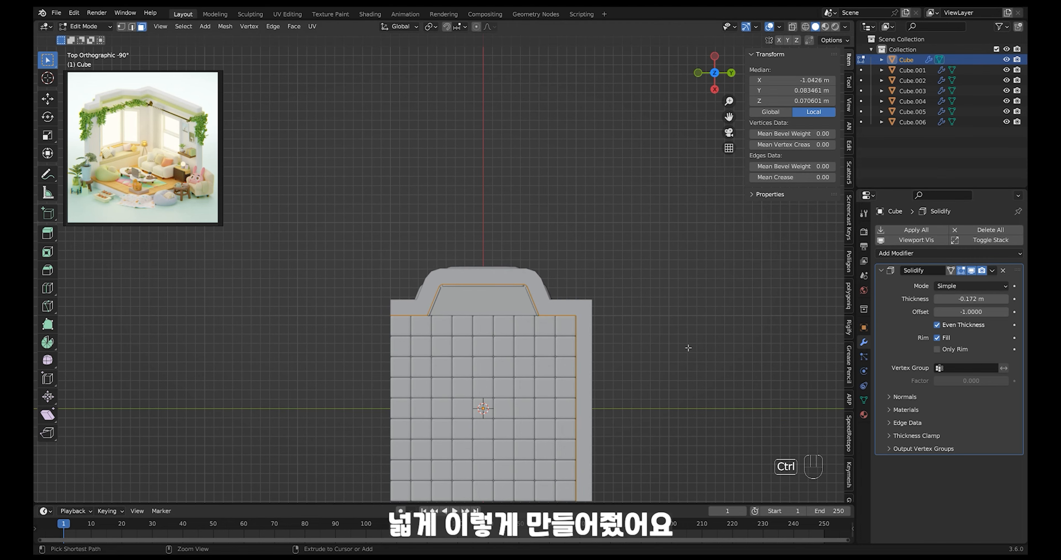
Examine the thickened walls and window bay from the front and above, in both solid and X-ray display.
ctrl+middle_drag(688, 348, 620, 336)
key(Tab)
key(alt+z)
key(alt+z)
key(alt+z)
key(alt+z)
key(Tab)
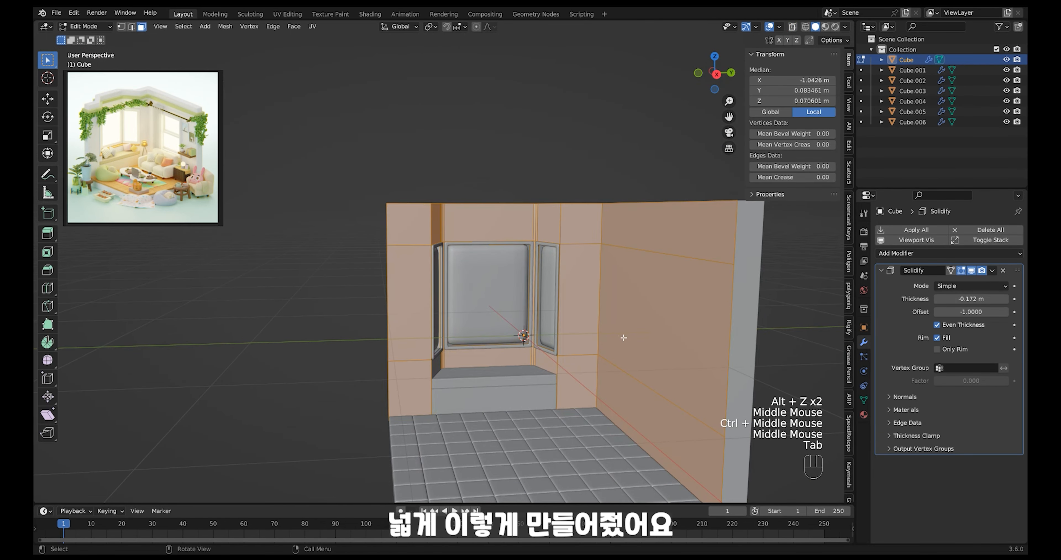
key(Tab)
click(602, 190)
ctrl+middle_drag(626, 282, 626, 313)
mouse_move(626, 313)
middle_down()
mouse_move(629, 374)
mouse_move(630, 328)
middle_up()
Apply the Solidify modifier on the room walls in Object Mode.
click(630, 344)
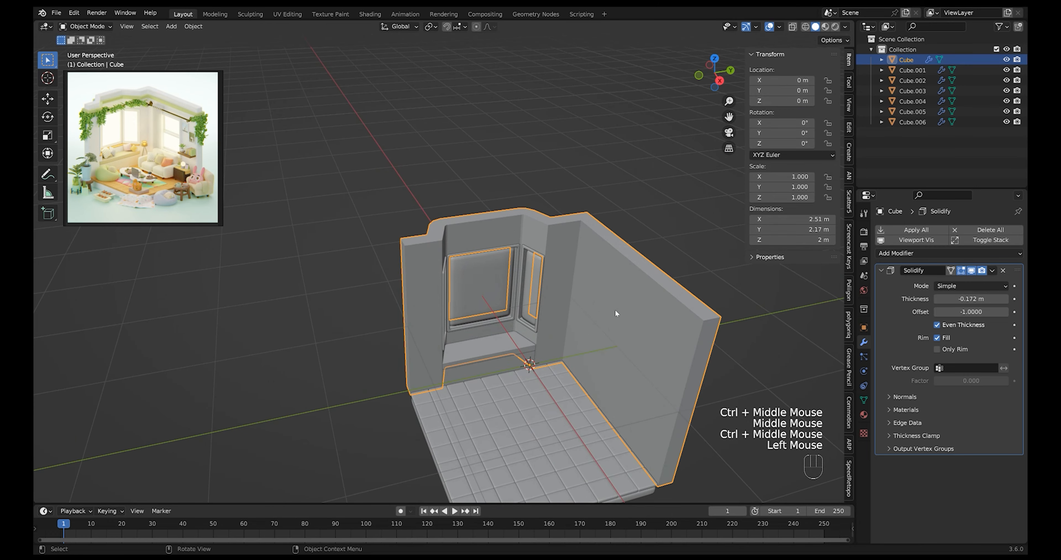
click(901, 265)
click(881, 270)
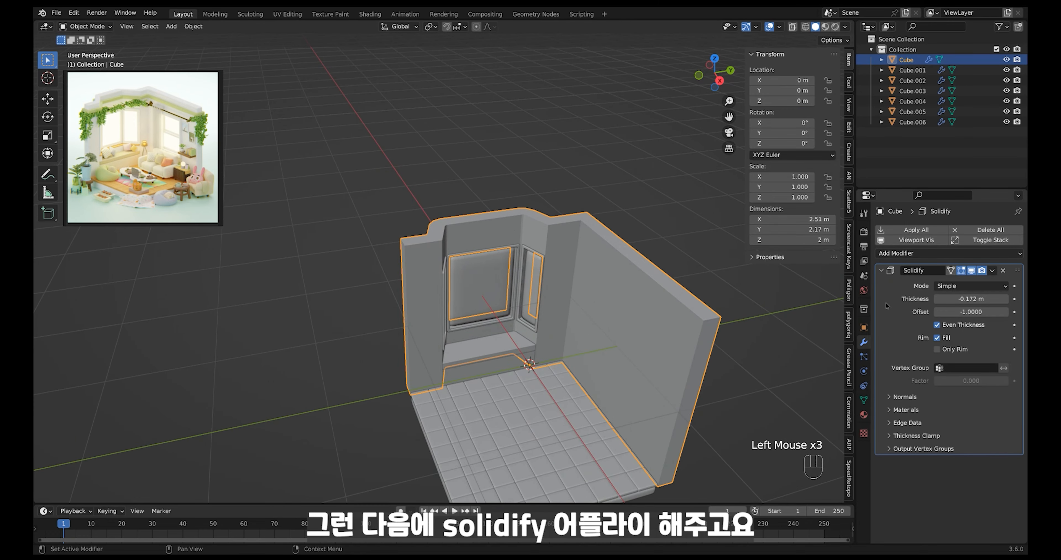
key(ctrl+a)
Copy the bay box's Bevel and Subdivision modifiers onto the room walls.
middle_drag(774, 291, 512, 349)
shift+click(499, 361)
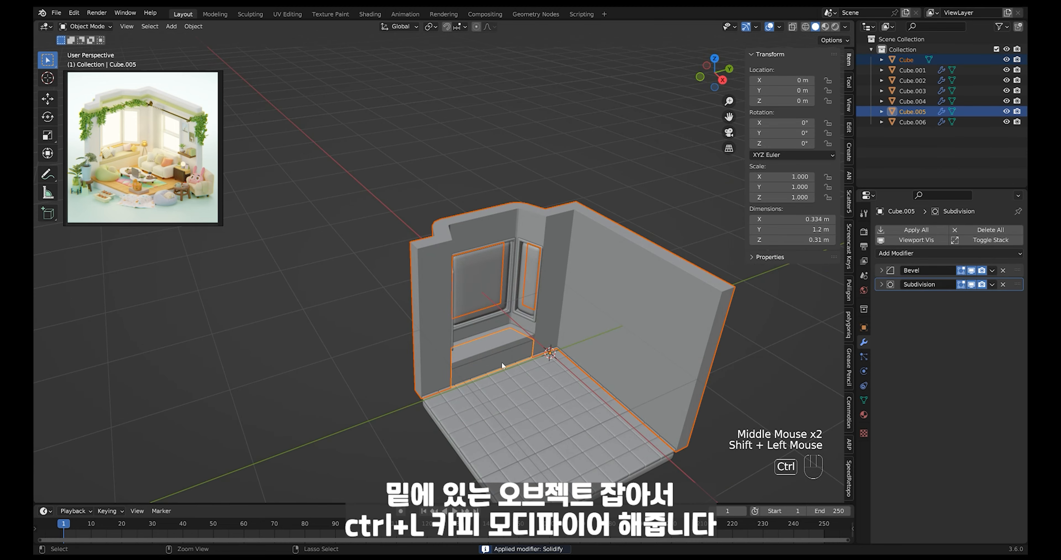
key(ctrl+l)
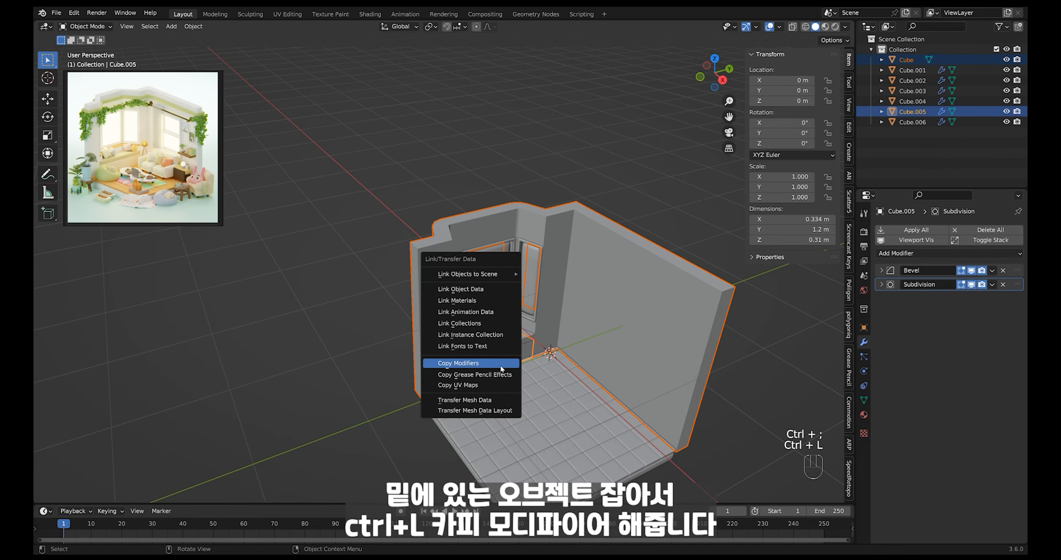
click(500, 364)
Select the room walls' edges in Edit Mode and raise their Mean Bevel Weight to 1.00.
click(576, 323)
key(Tab)
key(2)
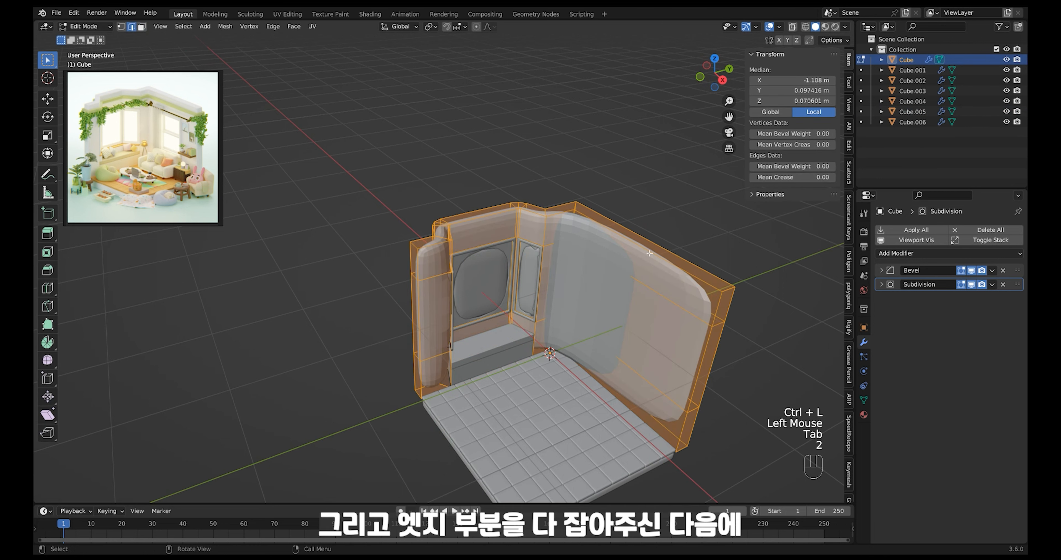
alt+shift+click(587, 216)
click(606, 190)
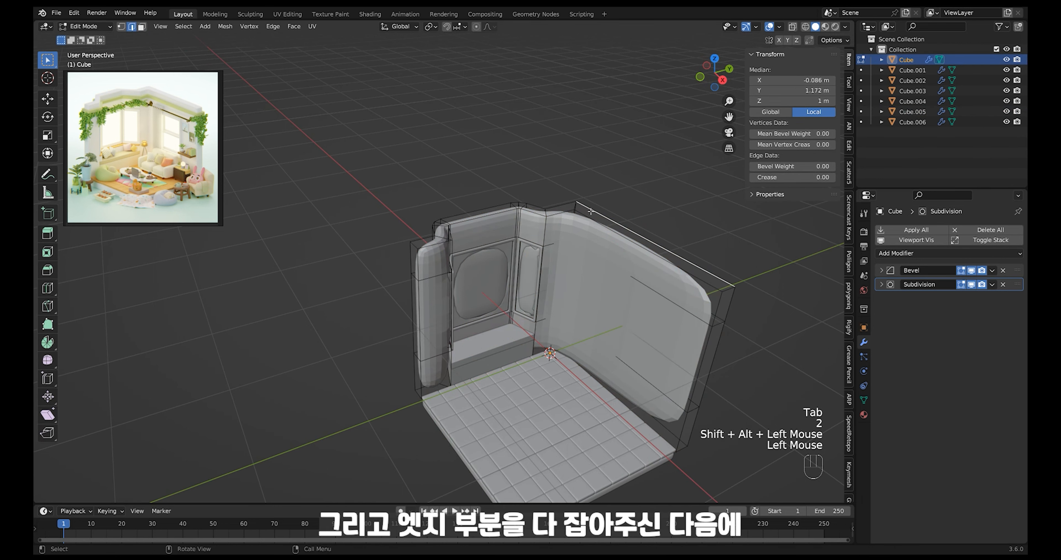
middle_drag(590, 211, 618, 230)
drag(644, 424, 322, 168)
drag(820, 166, 837, 161)
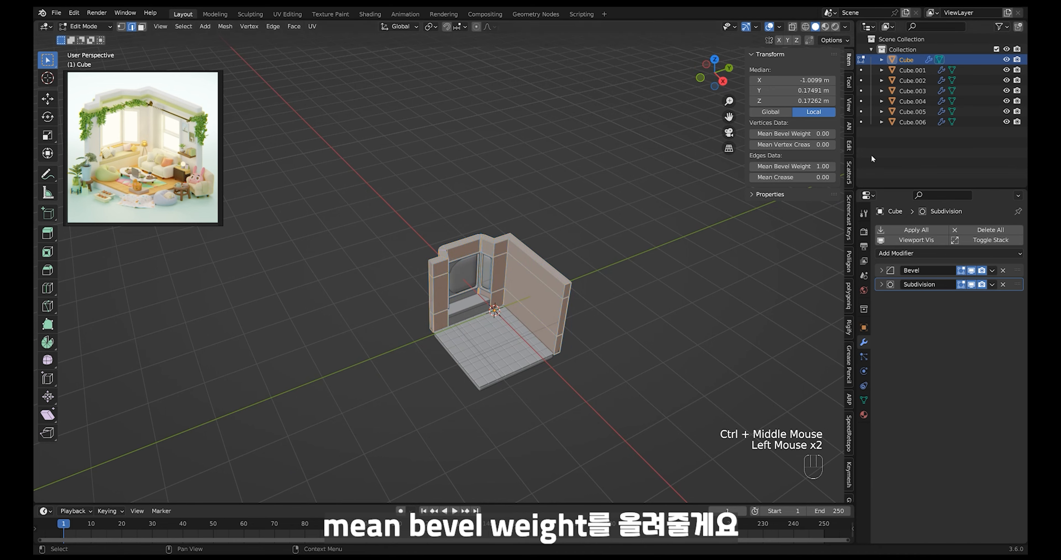
Reselect the complete wall mesh, including hidden edges, in X-ray display and set its Mean Bevel Weight to 1.00.
ctrl+middle_drag(676, 231, 596, 153)
key(Tab)
key(Tab)
key(alt+z)
drag(595, 152, 283, 421)
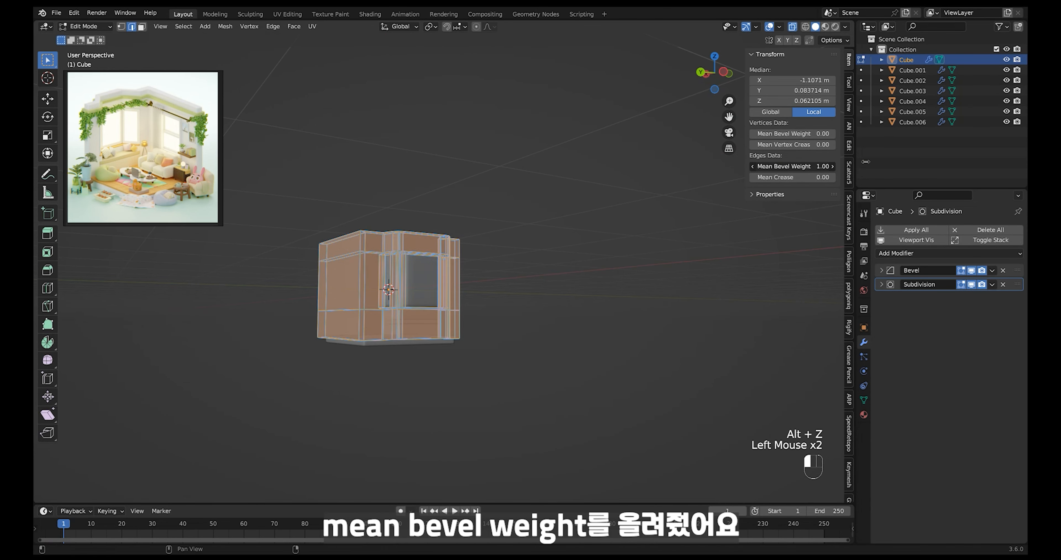
key(alt+z)
middle_drag(569, 214, 597, 237)
key(Tab)
Select the loop of rim faces running along the tops and open ends of the room walls.
click(627, 218)
shift+middle_drag(597, 236, 379, 271)
click(546, 285)
key(Tab)
key(3)
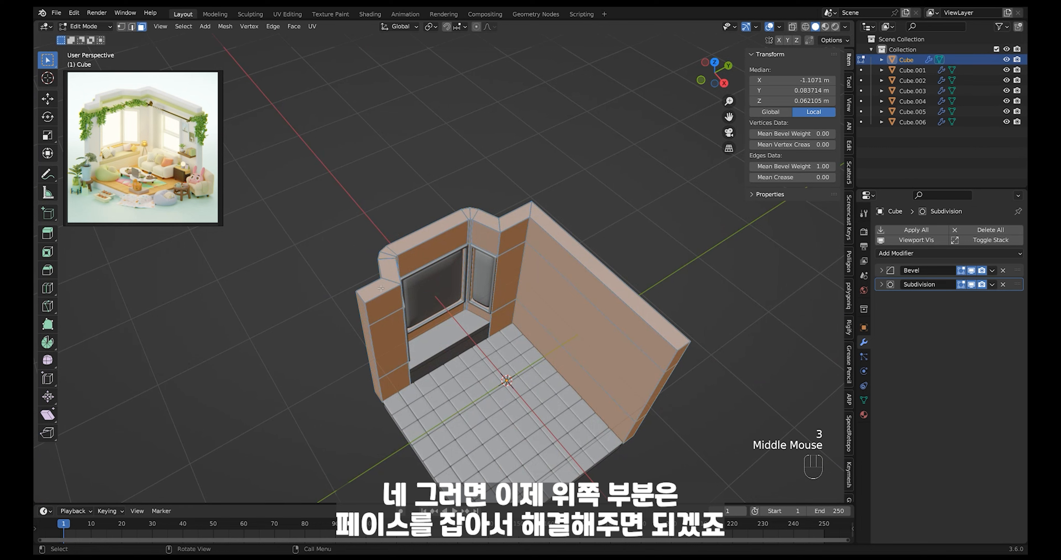
click(380, 287)
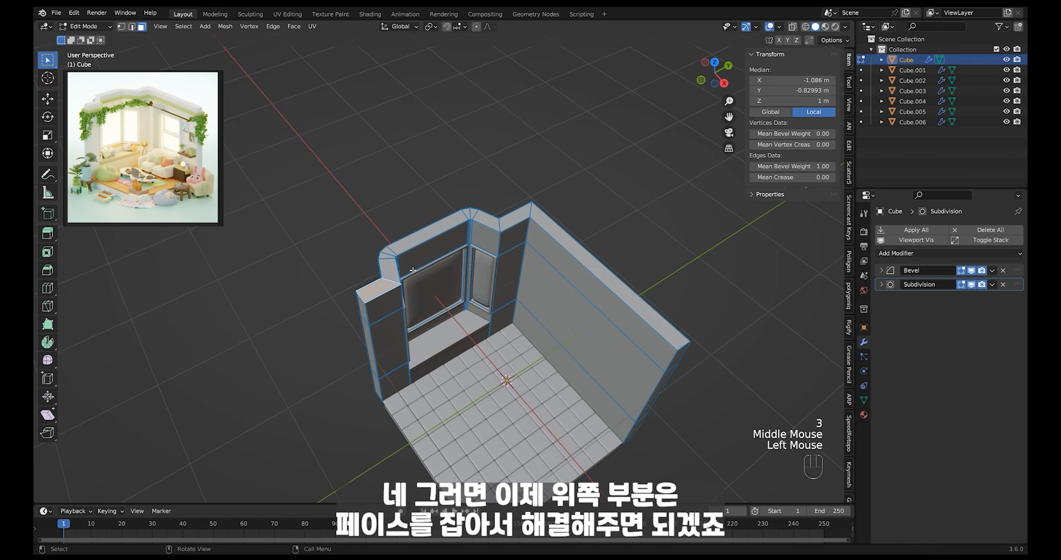
alt+shift+click(391, 280)
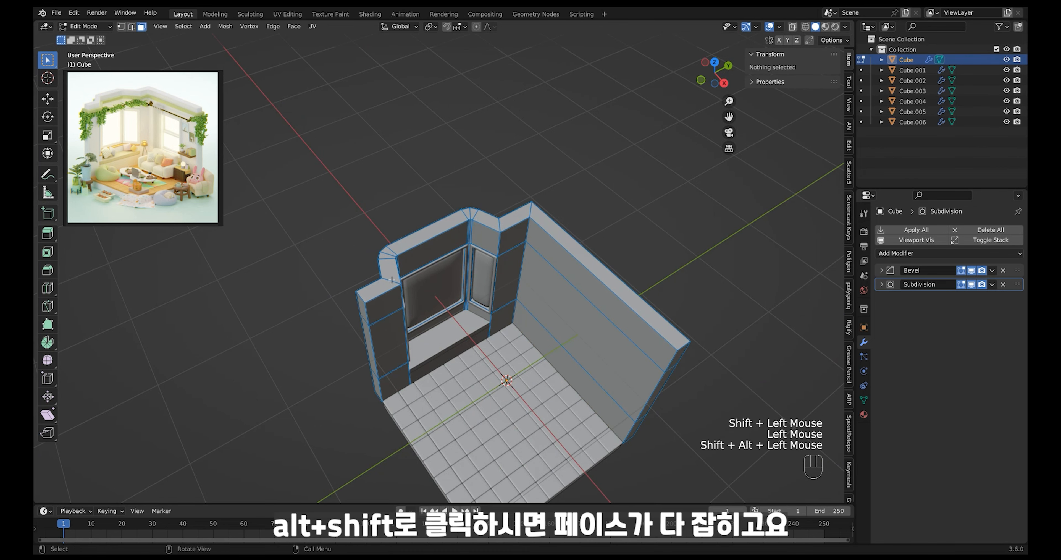
alt+shift+click(397, 274)
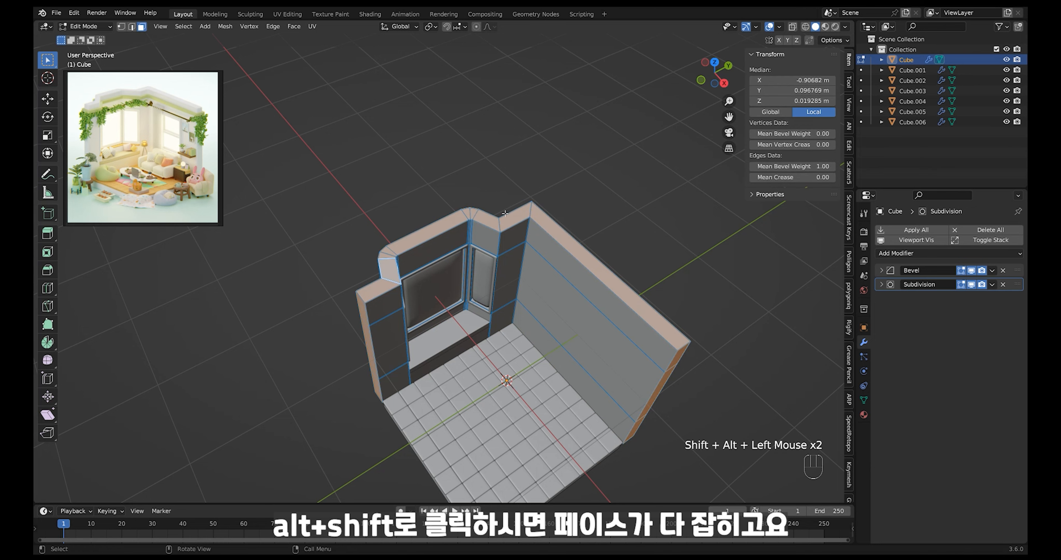
Deselect the rim faces below the wall tops from the front in X-ray, keeping only the top faces selected.
middle_drag(505, 213, 676, 403)
key(alt+z)
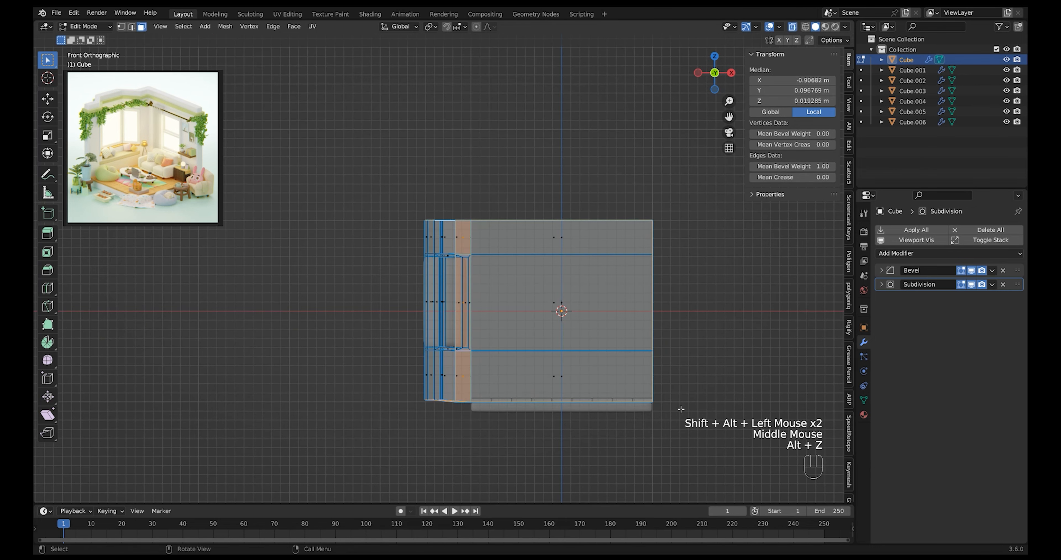
ctrl+drag(733, 474, 201, 236)
middle_drag(189, 268, 371, 263)
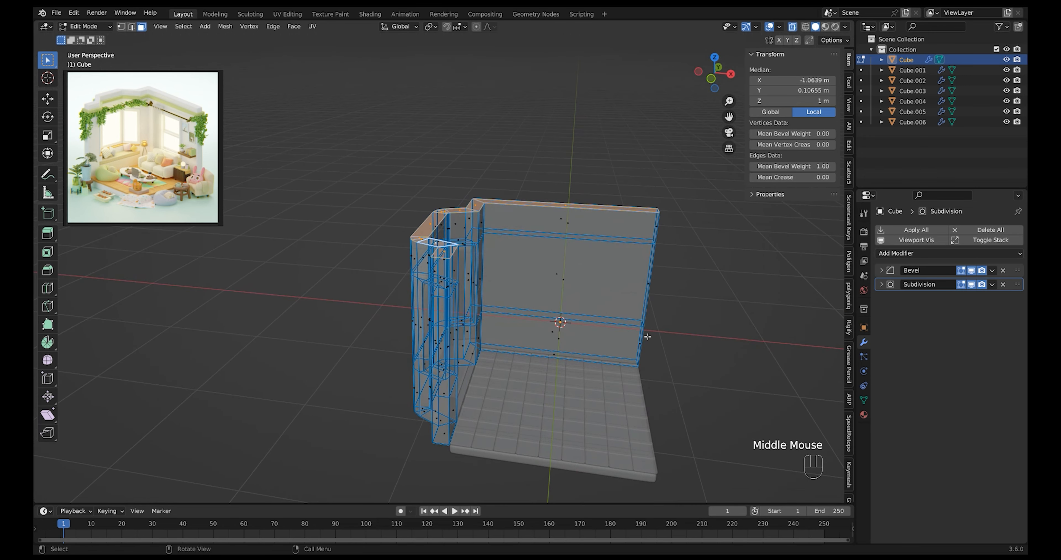
Duplicate the walls' top faces in place and separate the copy into its own object.
key(shift+d)
right_click(640, 276)
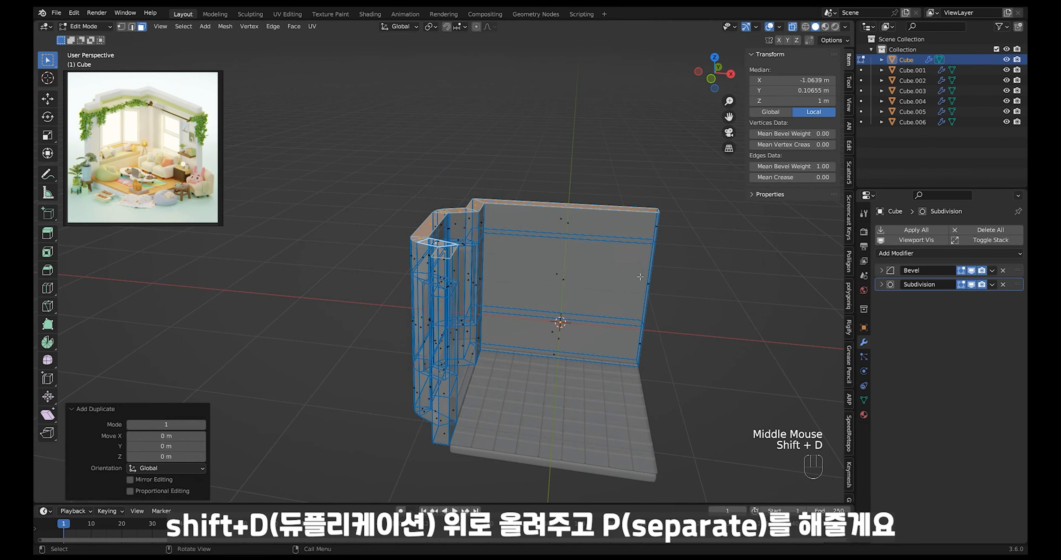
key(p)
click(623, 317)
key(Tab)
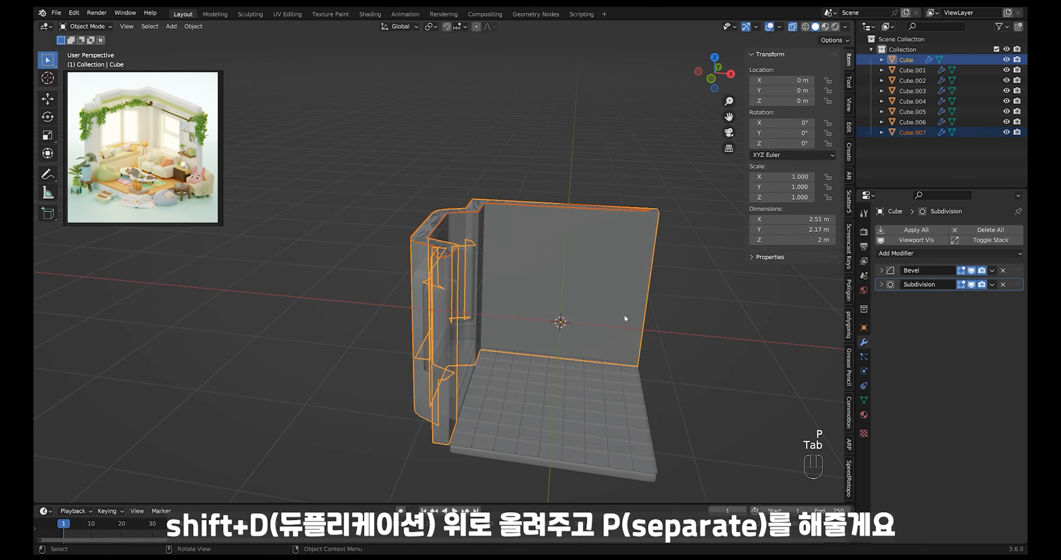
Extrude all faces of the separated wall-top strip upward by about 0.078 m.
key(alt+z)
ctrl+middle_drag(626, 293, 504, 167)
double_click(535, 196)
key(Tab)
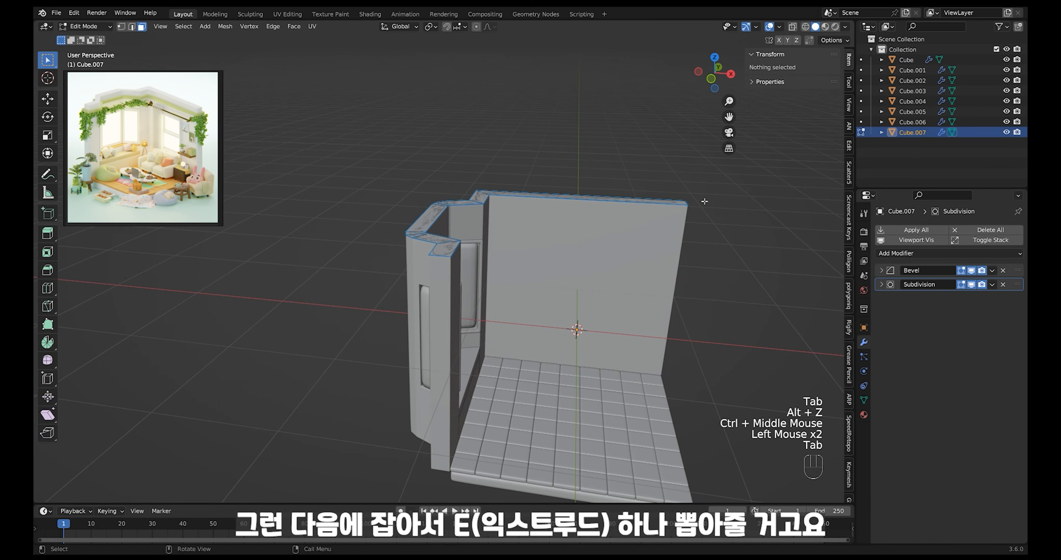
drag(398, 165, 710, 308)
middle_drag(623, 307, 621, 307)
key(e)
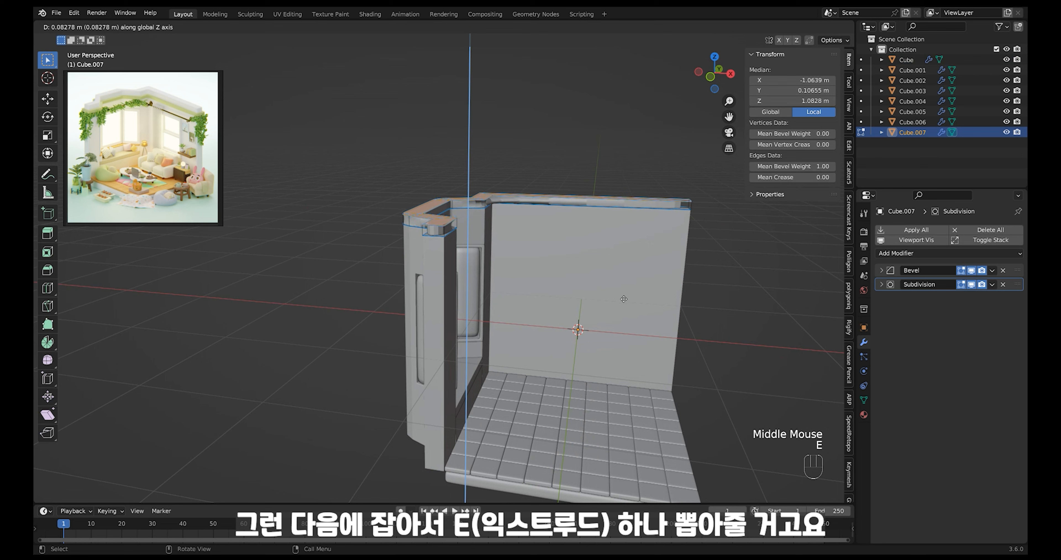
click(623, 299)
key(Tab)
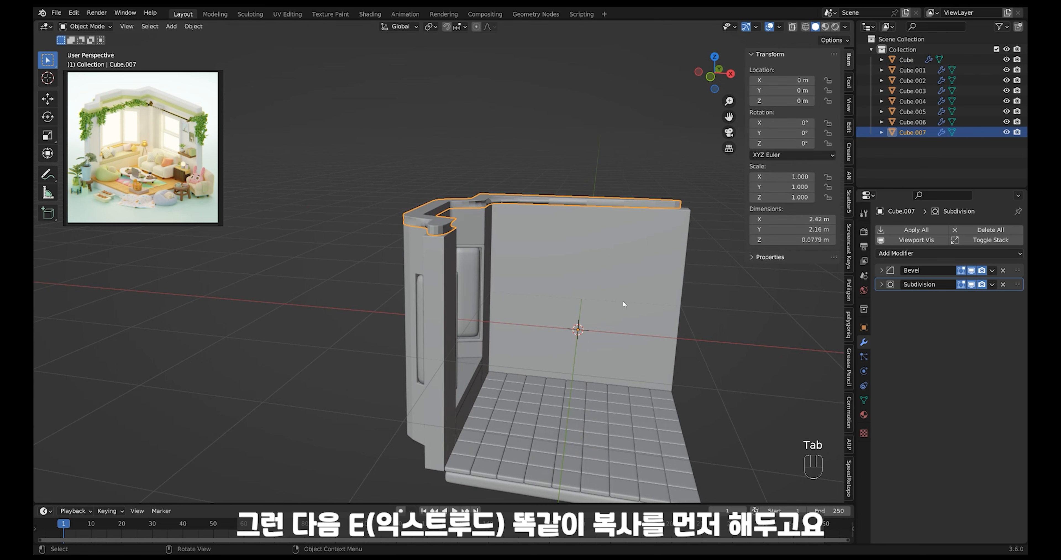
Duplicate the wall-top strip and raise the copy about 0.16 m along Z.
key(shift+d)
key(z)
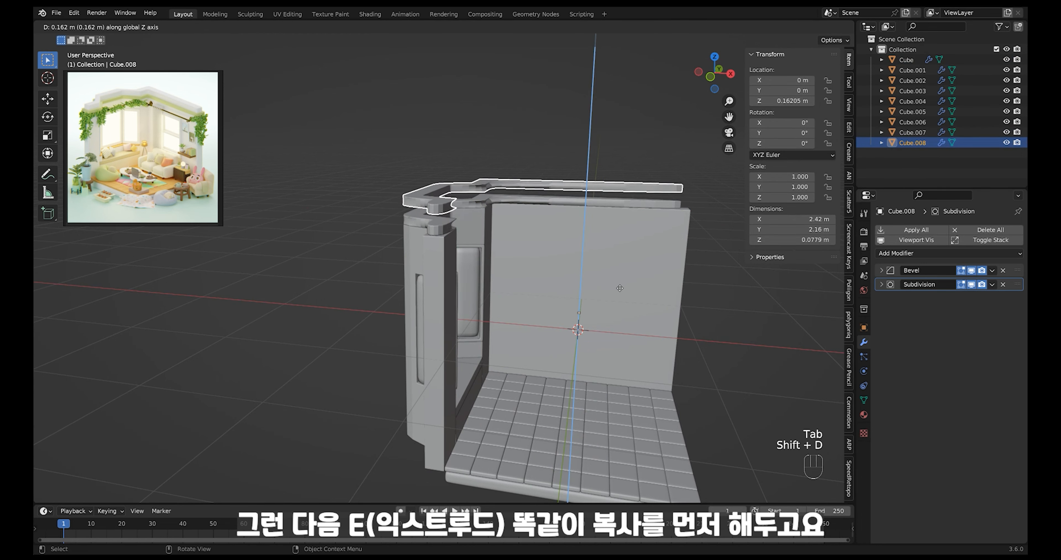
click(619, 289)
Select the side face loop of the lower strip and extrude it outward along the normals to form a wider molding.
click(652, 204)
key(Tab)
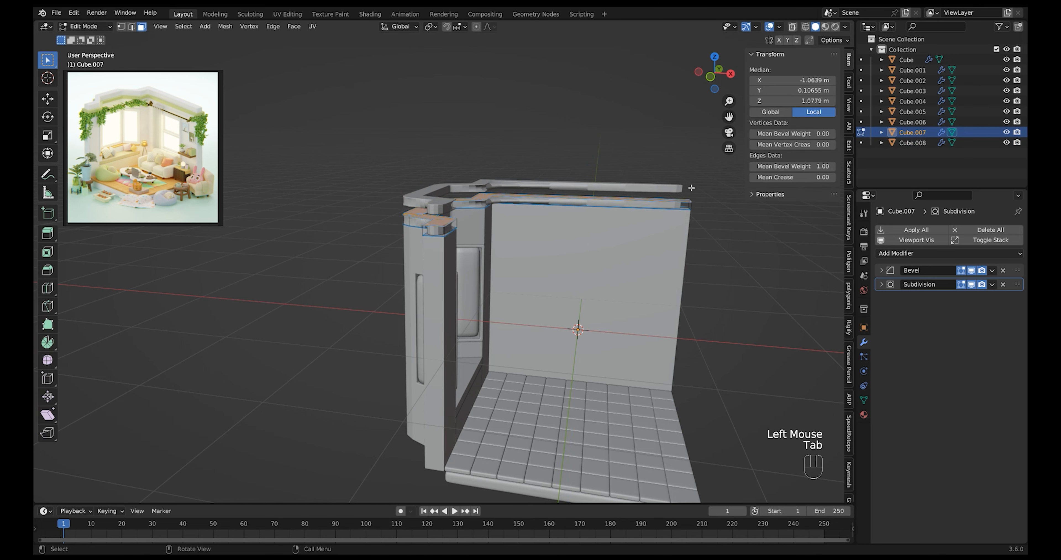
shift+middle_drag(694, 223, 696, 247)
ctrl+middle_drag(696, 247, 712, 205)
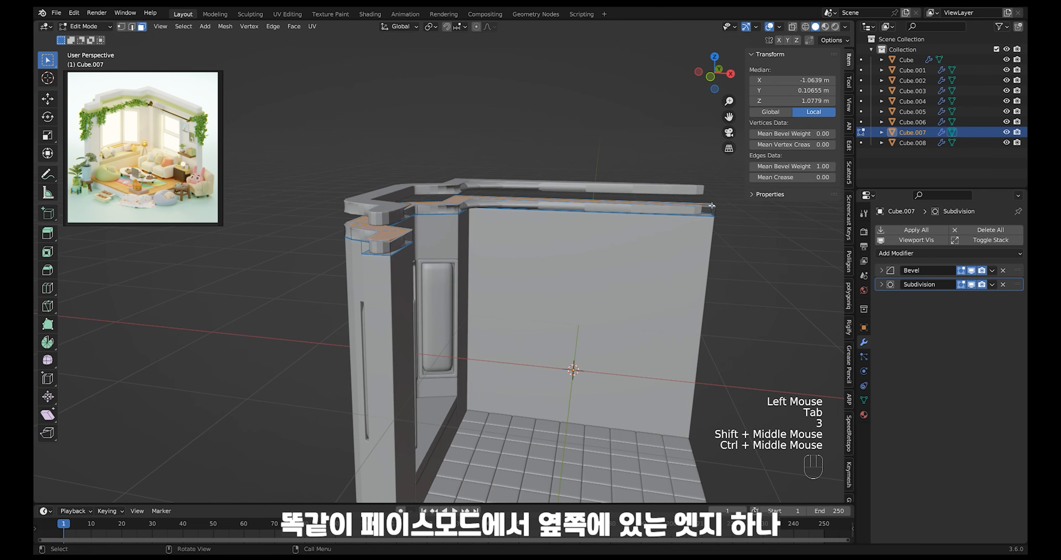
click(715, 212)
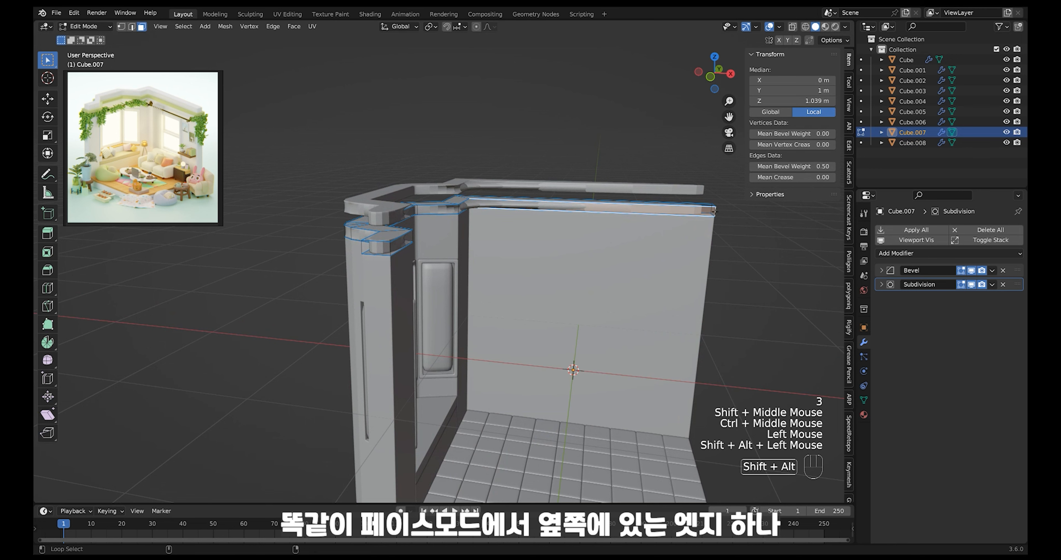
alt+shift+click(715, 212)
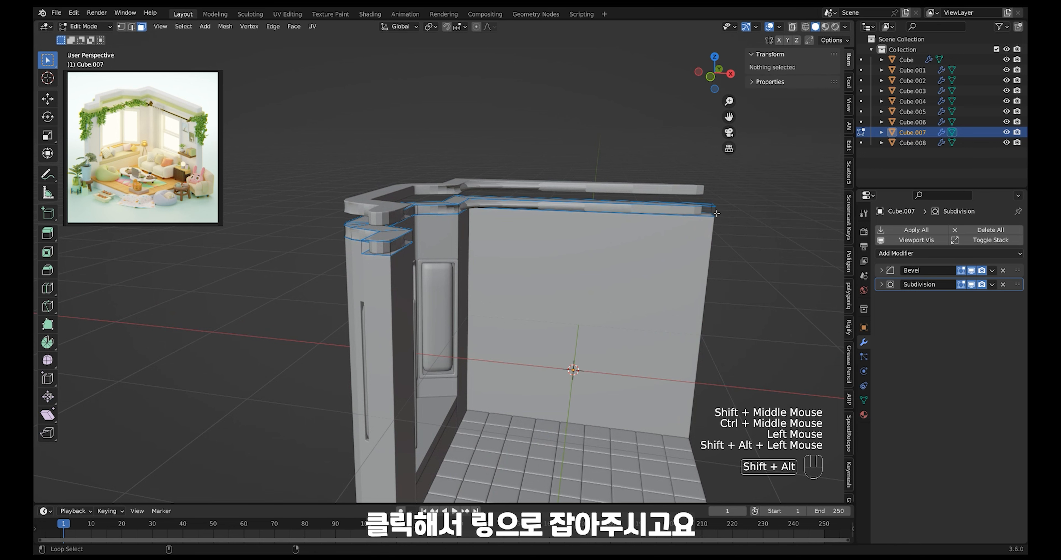
alt+shift+click(390, 248)
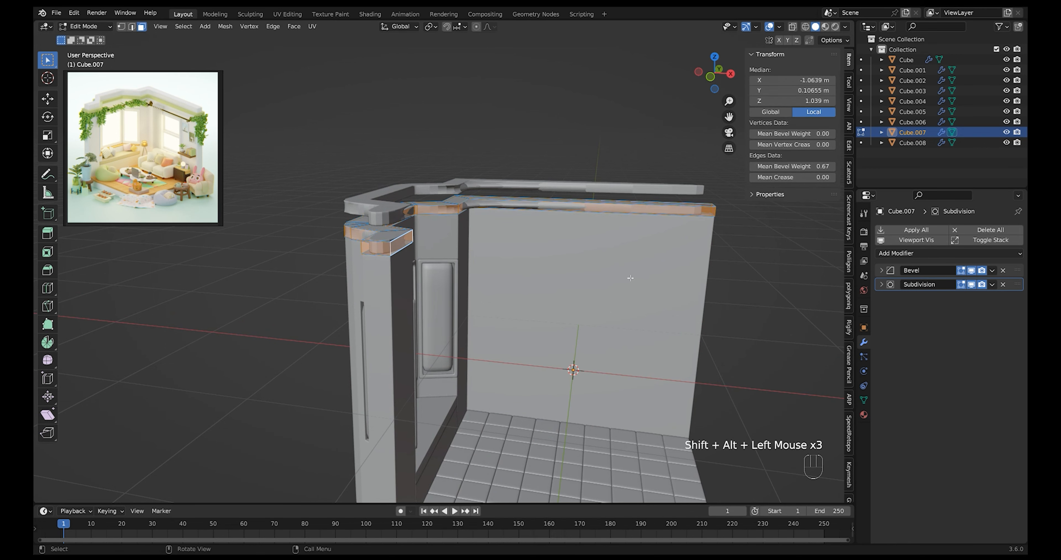
key(alt+e)
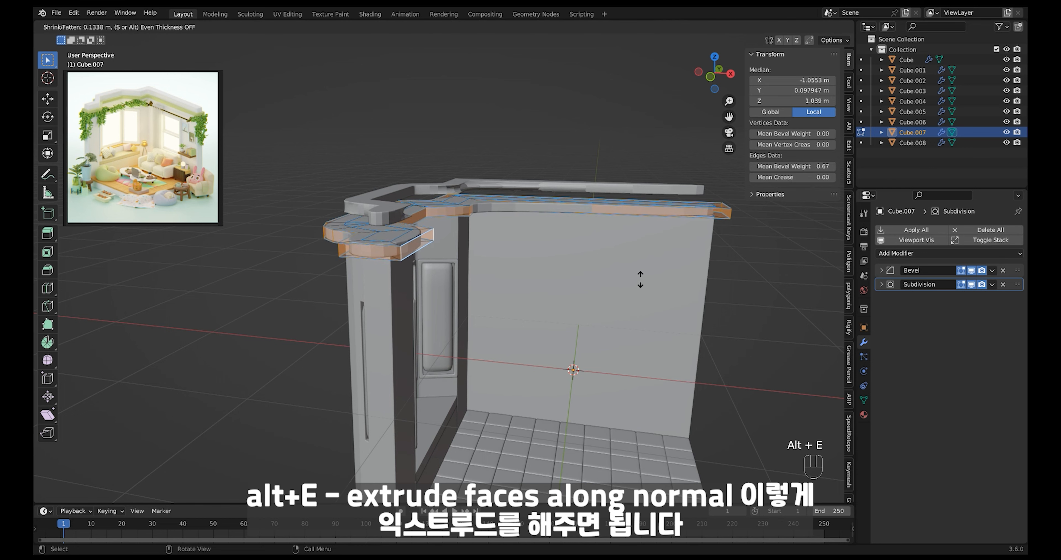
click(623, 305)
Set the Mean Bevel Weight of the lower molding's entire mesh to 1.00.
ctrl+middle_drag(642, 259, 656, 251)
key(alt+z)
drag(686, 171, 247, 449)
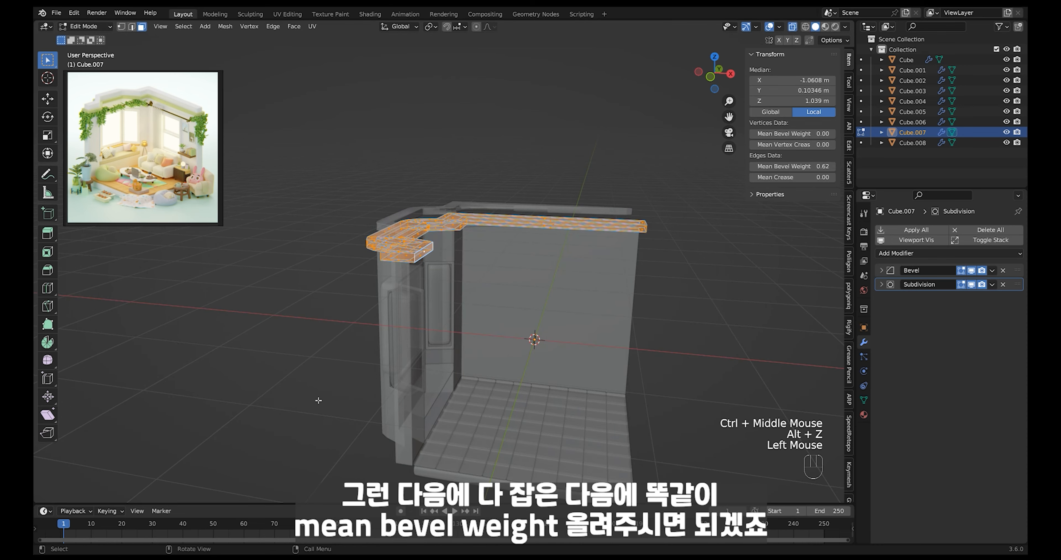
key(alt+z)
click(788, 166)
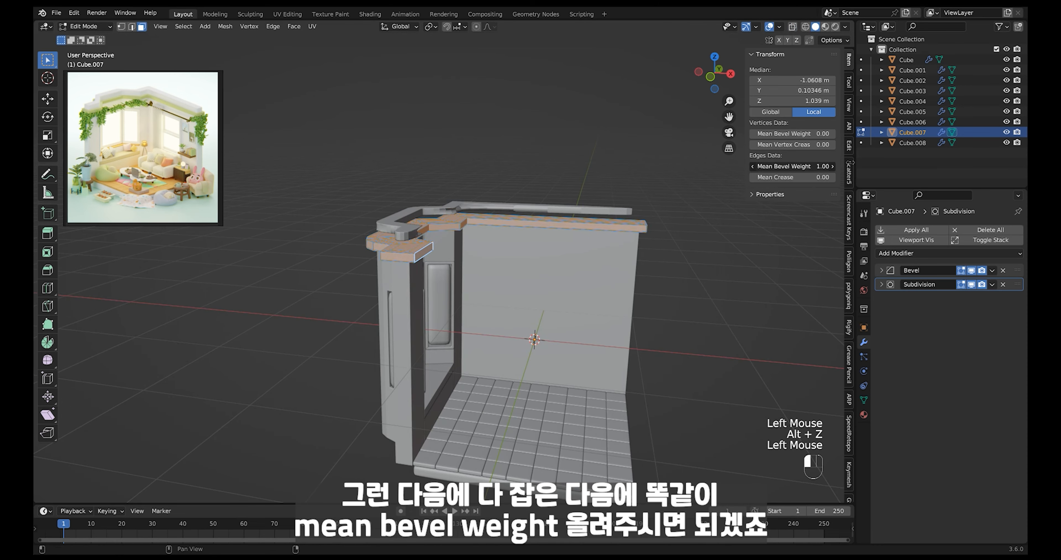
ctrl+middle_drag(687, 217, 717, 183)
key(Tab)
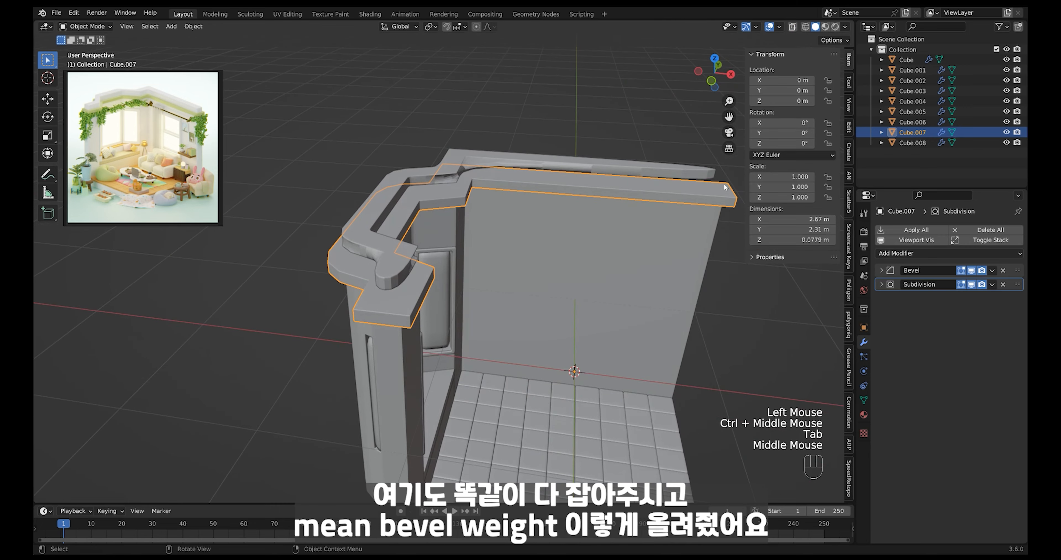
Select the upper strip's whole mesh in X-ray and raise its Mean Bevel Weight.
click(715, 180)
key(Tab)
key(alt+z)
drag(310, 321, 744, 114)
key(alt+z)
key(Tab)
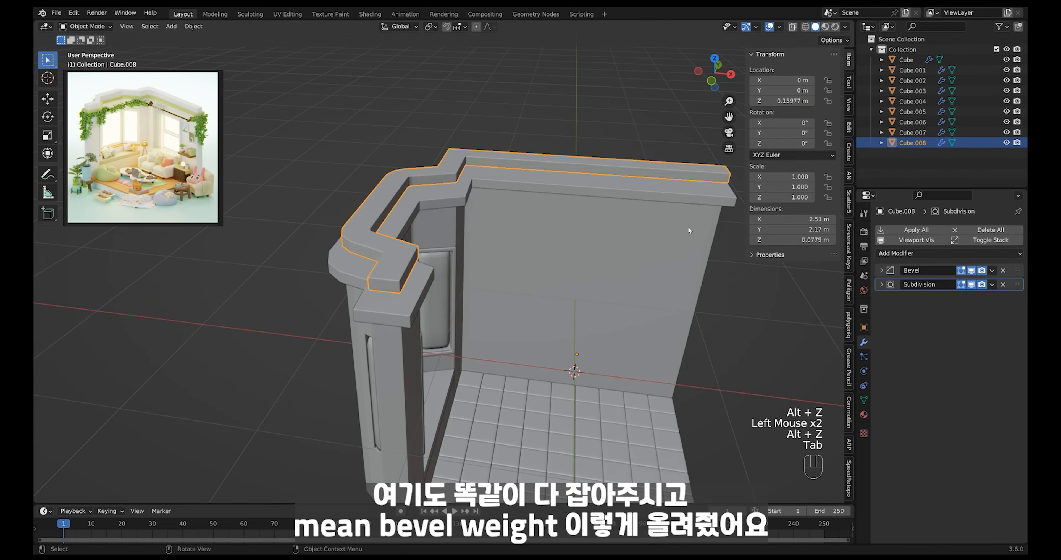
Lower the upper strip along Z onto the wider molding, to a Z location of about 0.066 m.
middle_drag(687, 226, 689, 203)
key(g)
key(z)
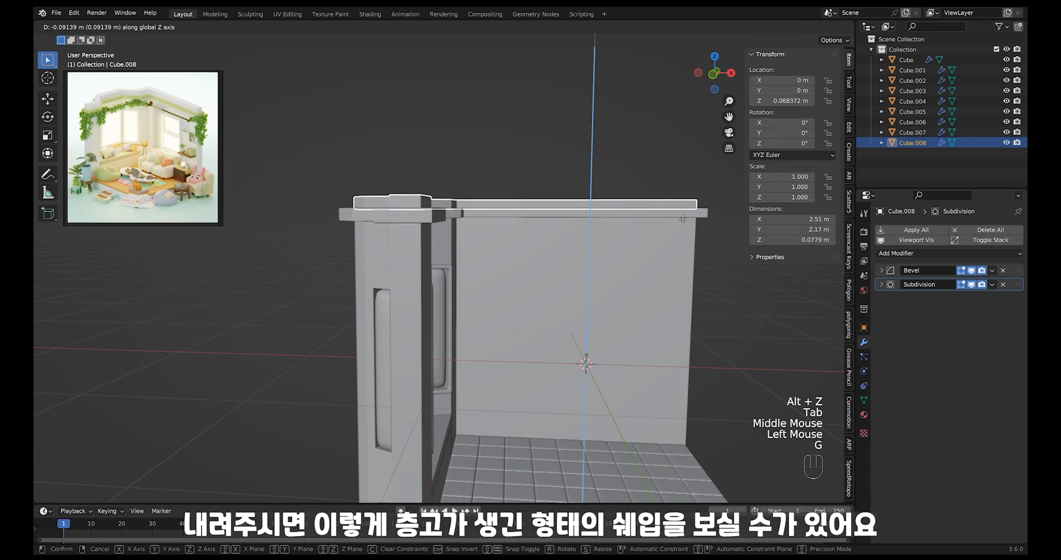
click(680, 177)
middle_drag(682, 179, 692, 234)
mouse_move(691, 234)
middle_down()
mouse_move(705, 226)
mouse_move(686, 201)
mouse_move(687, 170)
mouse_move(679, 211)
mouse_move(689, 217)
middle_up()
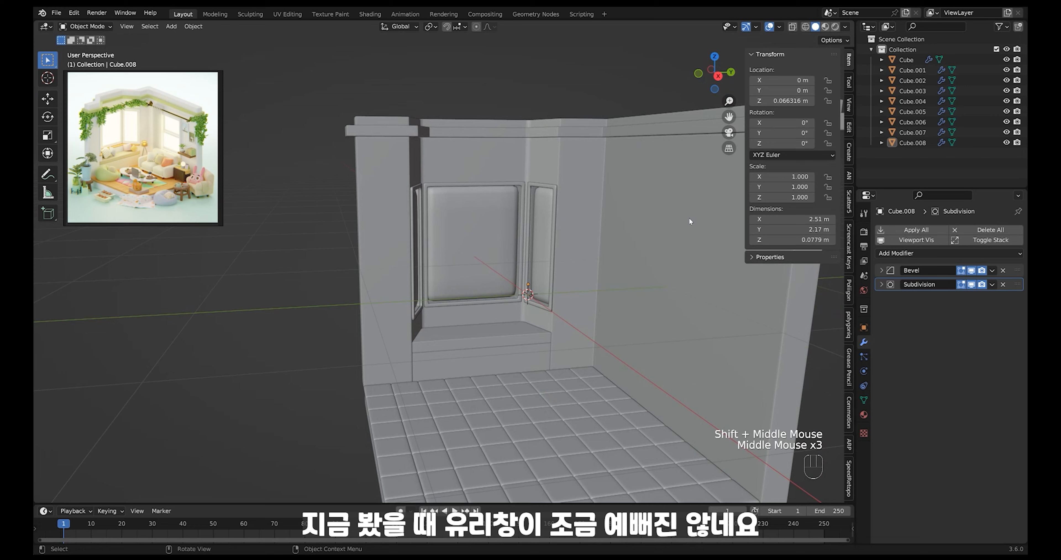
Change the window panes' Bevel modifier to the Angle limit method and set its Amount to 0.324 m.
click(539, 227)
key(Tab)
shift+middle_drag(572, 247, 574, 242)
ctrl+middle_drag(574, 242, 602, 204)
mouse_move(638, 286)
middle_down()
mouse_move(630, 336)
mouse_move(650, 281)
middle_up()
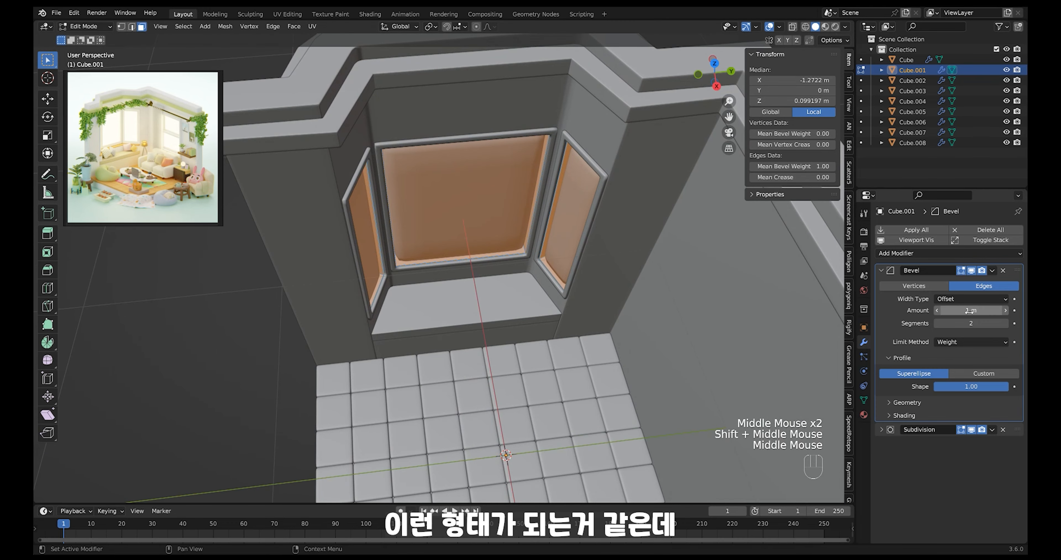
mouse_move(969, 311)
shift+mouse_down()
mouse_move(953, 311)
mouse_move(980, 311)
shift+mouse_up()
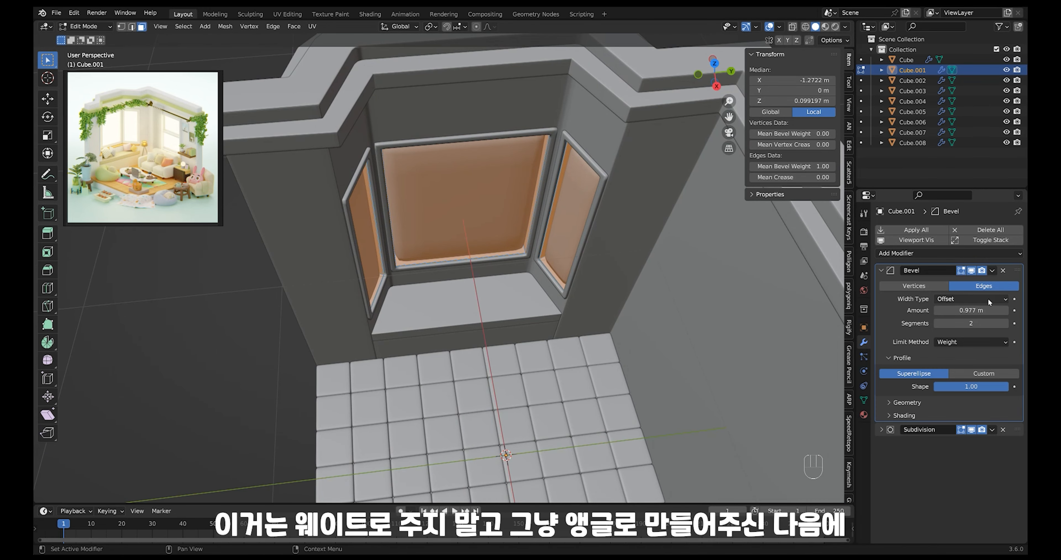
click(968, 341)
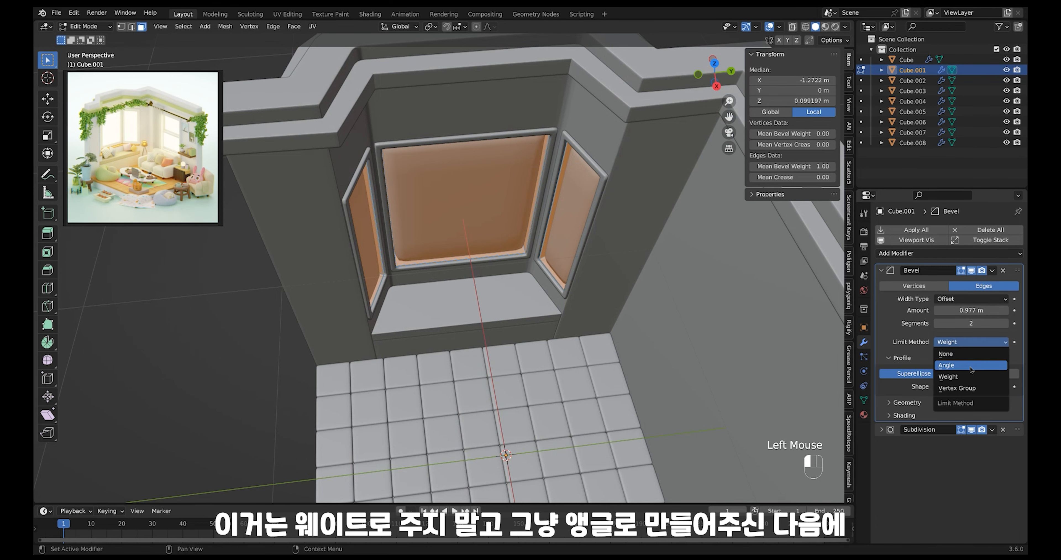
click(969, 351)
middle_drag(654, 345, 641, 338)
key(Tab)
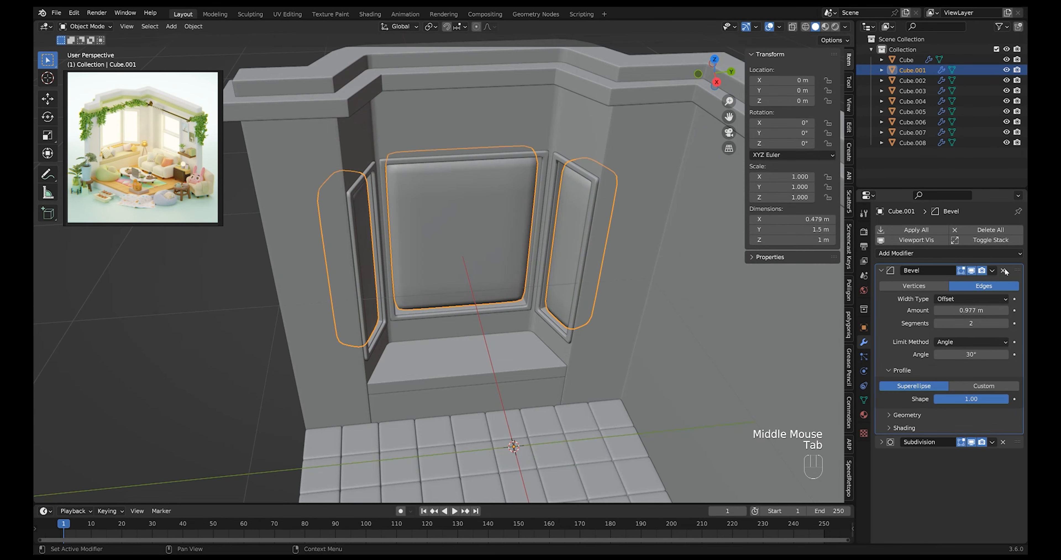
shift+drag(984, 311, 959, 310)
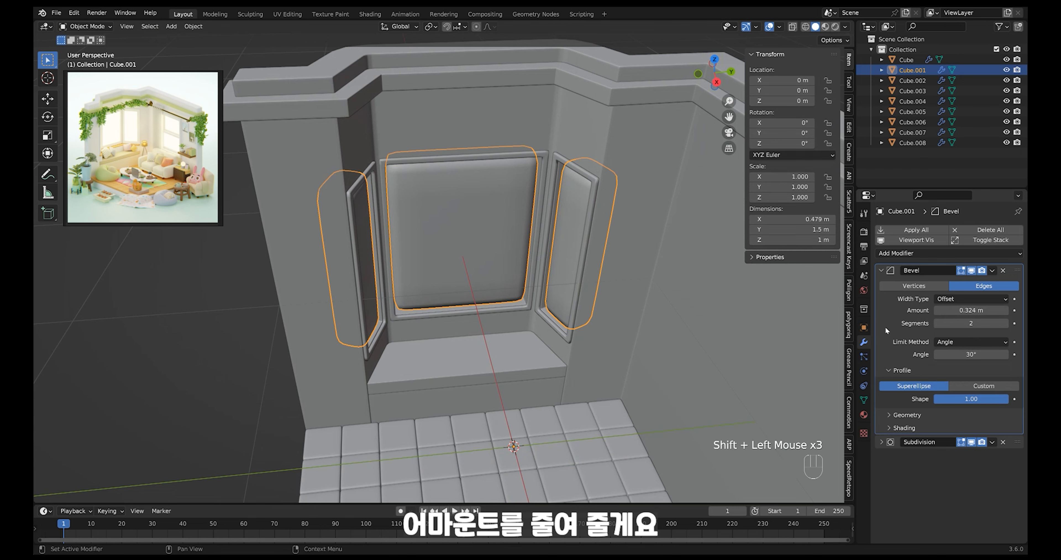
Select the window panes' whole mesh in X-ray and clear its Mean Bevel Weight.
key(Tab)
ctrl+middle_drag(604, 296, 606, 268)
key(alt+z)
drag(625, 132, 233, 499)
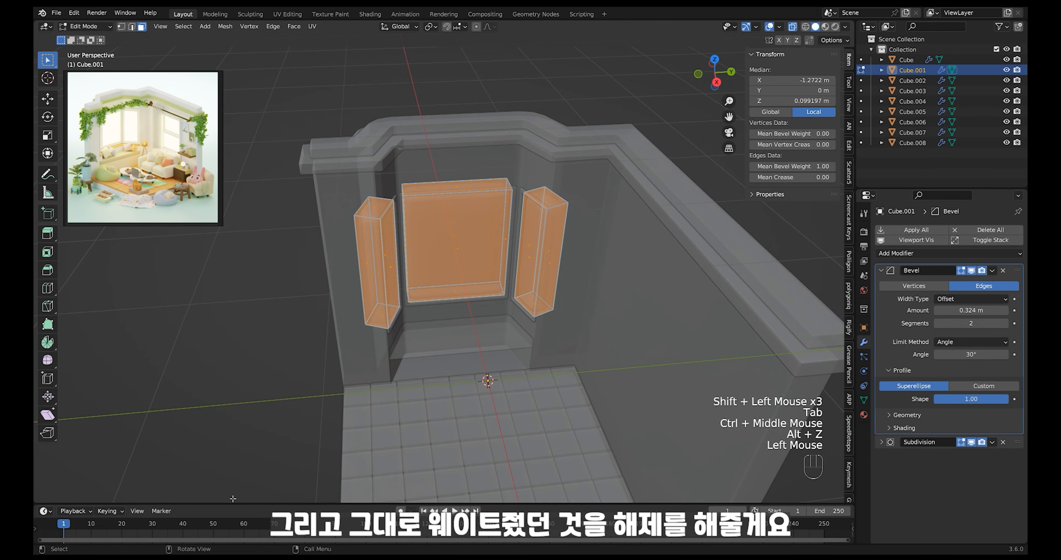
key(alt+z)
key(Tab)
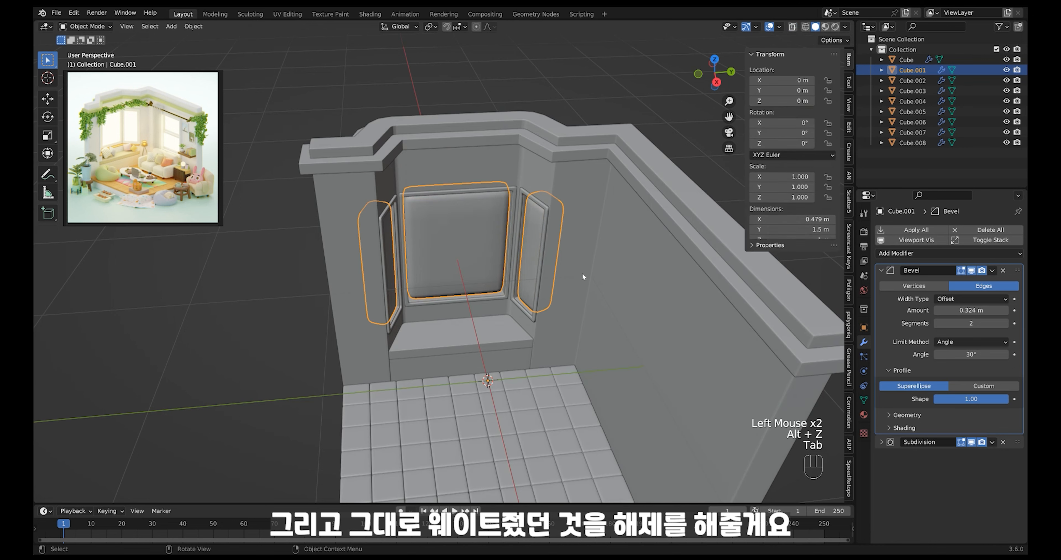
Set the window panes' Bevel profile Shape to 0.5 and reduce the Amount to about 0.013 m.
shift+middle_drag(581, 266, 585, 271)
ctrl+middle_drag(585, 272, 588, 204)
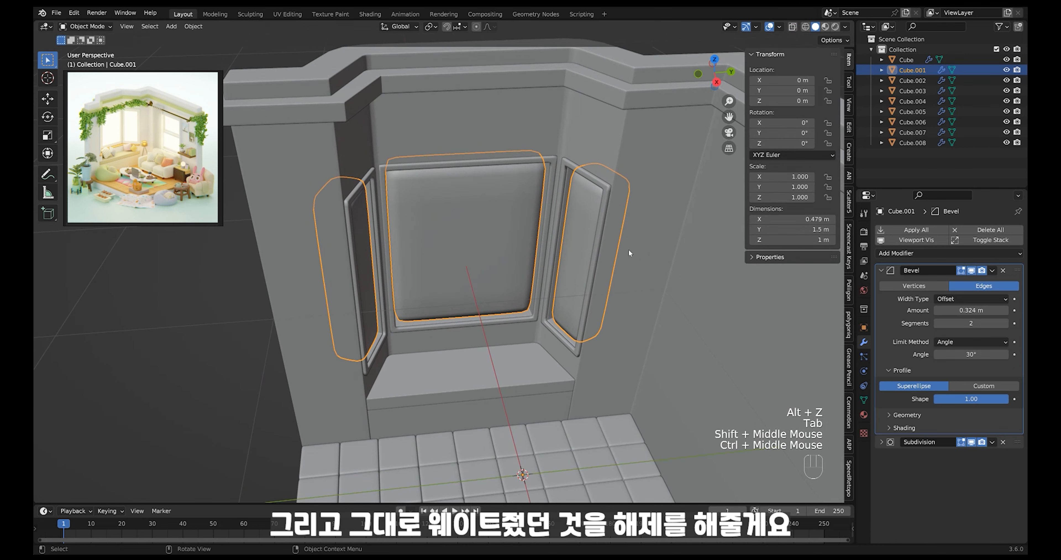
click(973, 402)
text(0.5)
key(Return)
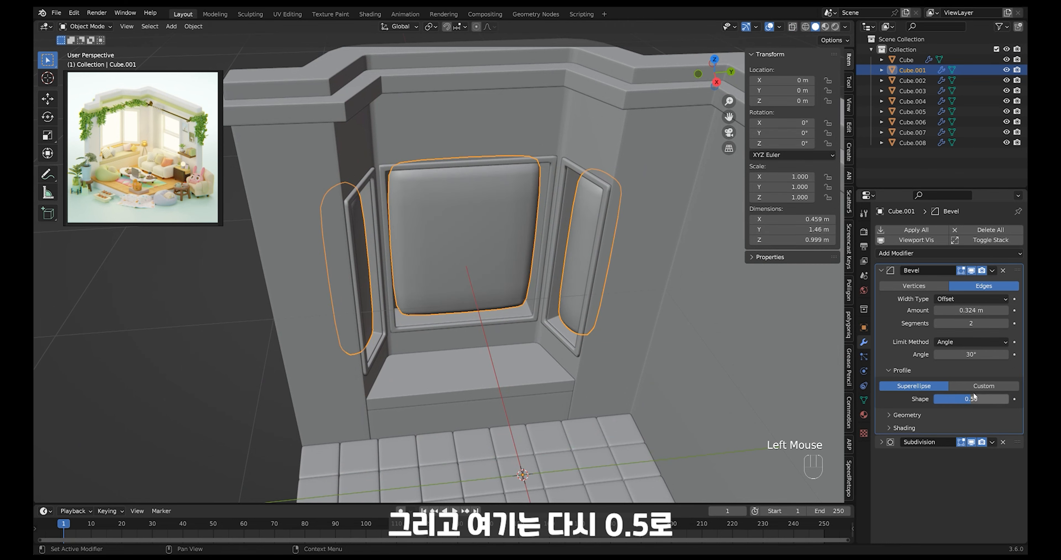
shift+drag(987, 312, 869, 326)
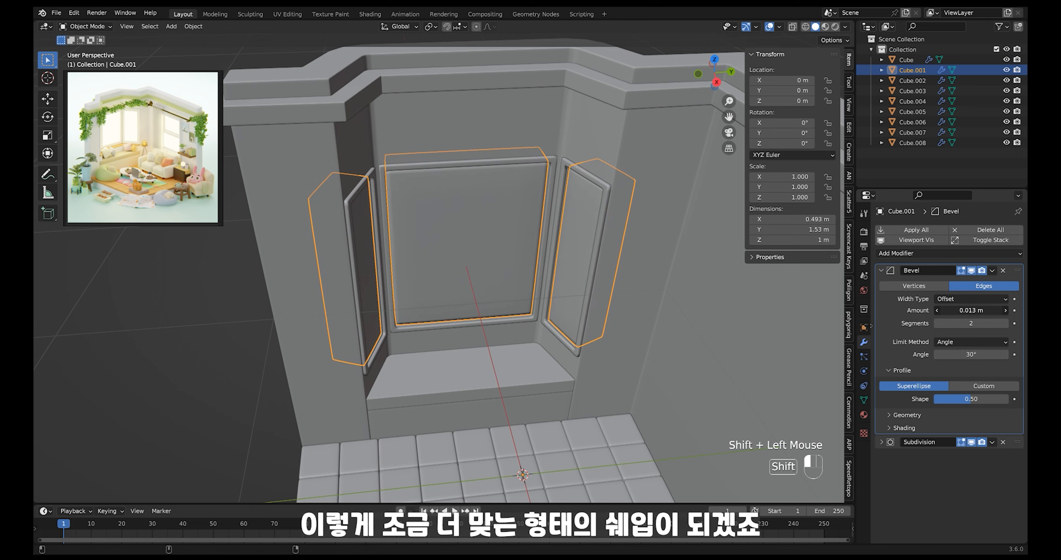
Add a vertical loop cut at the middle of the long windowless wall.
click(623, 273)
key(Tab)
ctrl+middle_drag(621, 277, 603, 312)
key(Tab)
middle_drag(603, 312, 577, 262)
click(640, 154)
ctrl+middle_drag(577, 261, 609, 271)
click(614, 275)
key(Tab)
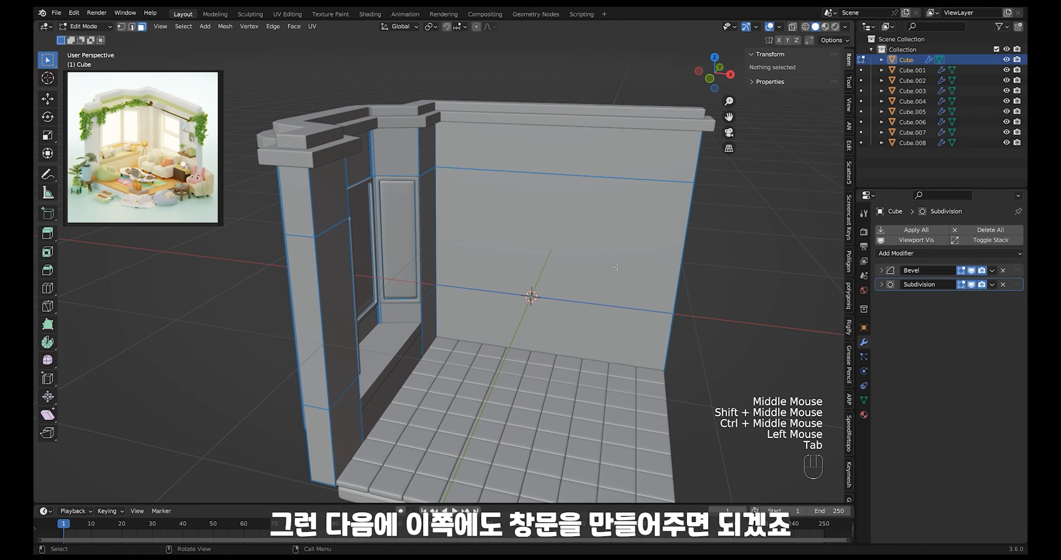
middle_drag(595, 211, 570, 259)
key(ctrl+r)
click(531, 195)
right_click(533, 196)
In X-ray top view, scale the slanted new edge loop along X to nearly zero so it crosses the wall straight.
key(alt+z)
shift+middle_drag(569, 194, 536, 224)
middle_drag(537, 212, 548, 239)
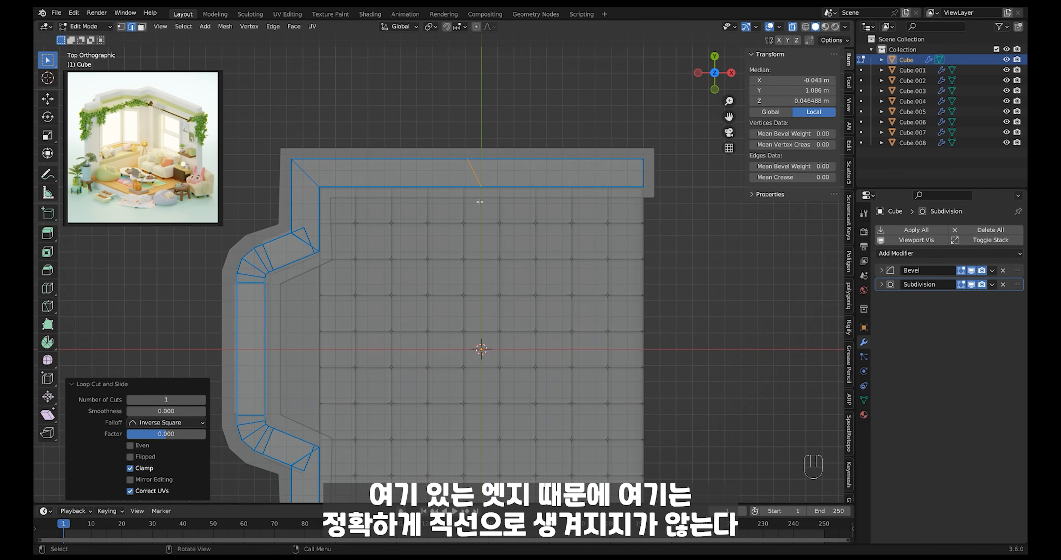
shift+middle_drag(514, 244, 503, 298)
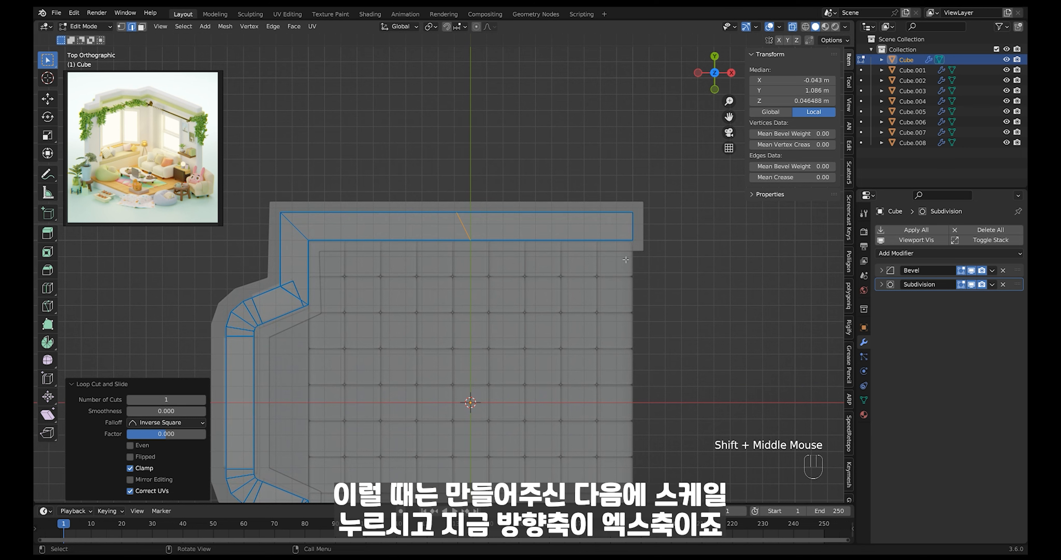
key(s)
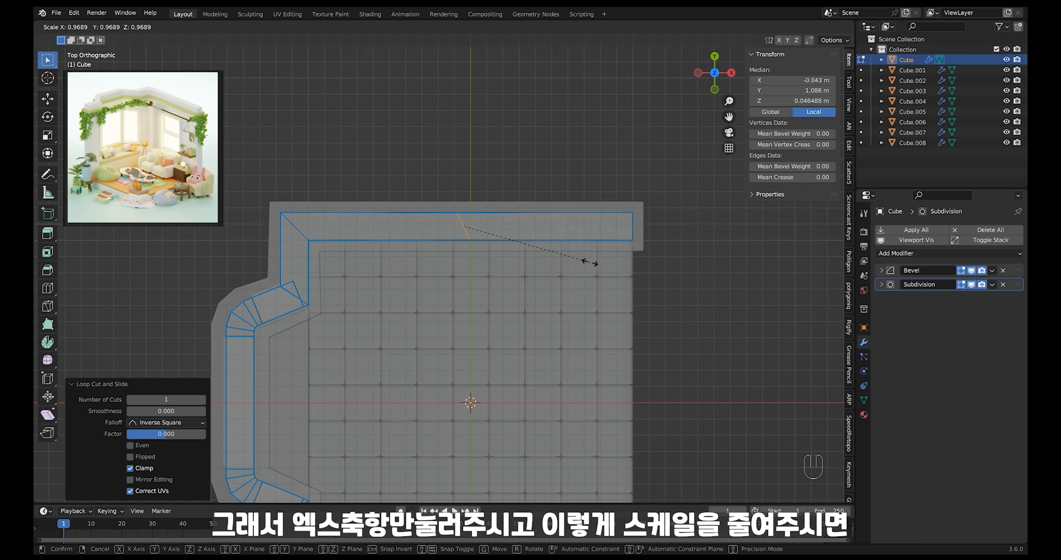
key(x)
click(478, 226)
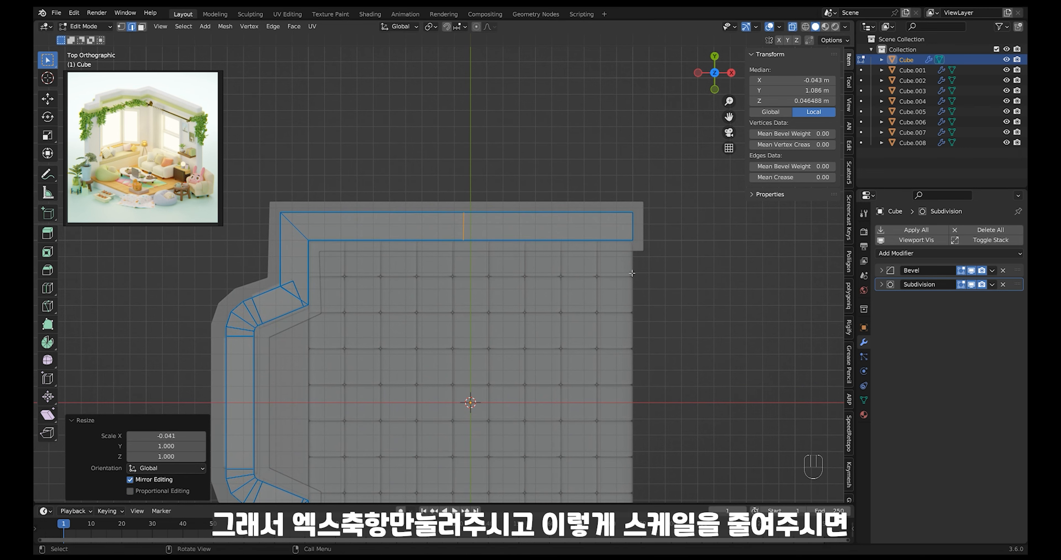
Flatten the new edge loop further with repeated scaling along X.
key(s)
key(x)
click(479, 230)
key(s)
key(x)
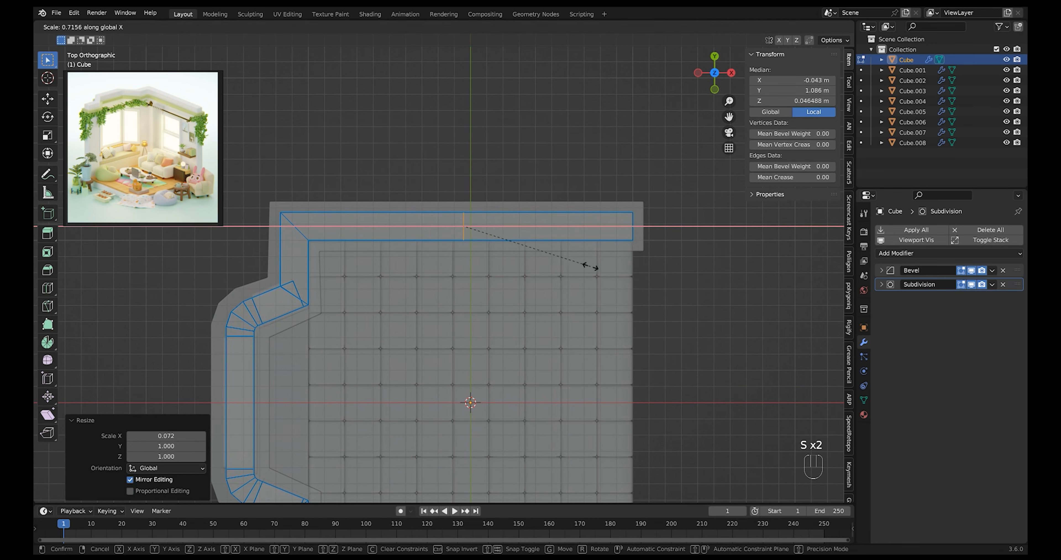
click(591, 266)
key(s)
key(x)
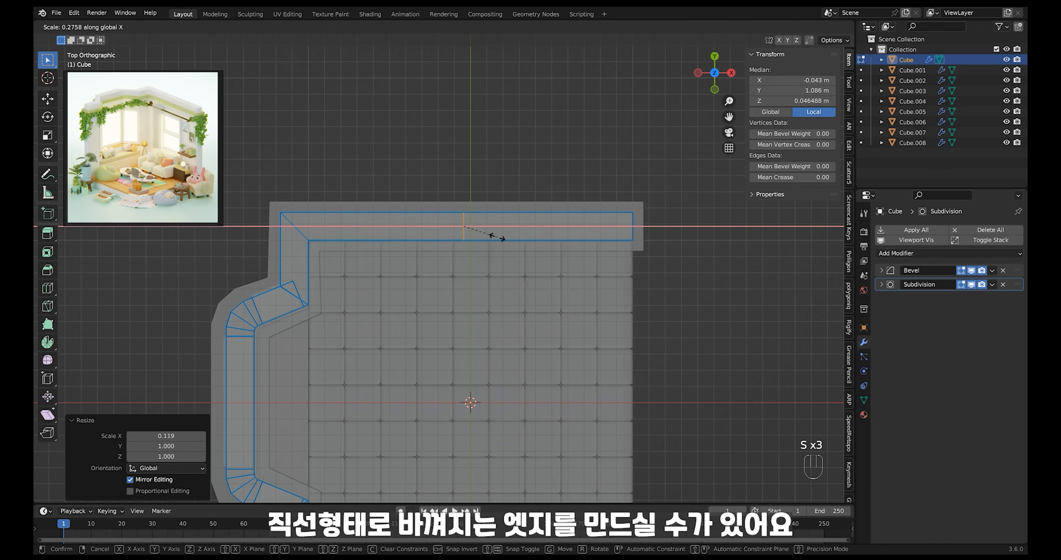
click(474, 229)
Bevel the wall's central edge loop into a vertical band about 1.2 m wide.
mouse_move(545, 297)
middle_down()
mouse_move(527, 288)
mouse_move(533, 307)
middle_up()
key(alt+z)
key(alt+z)
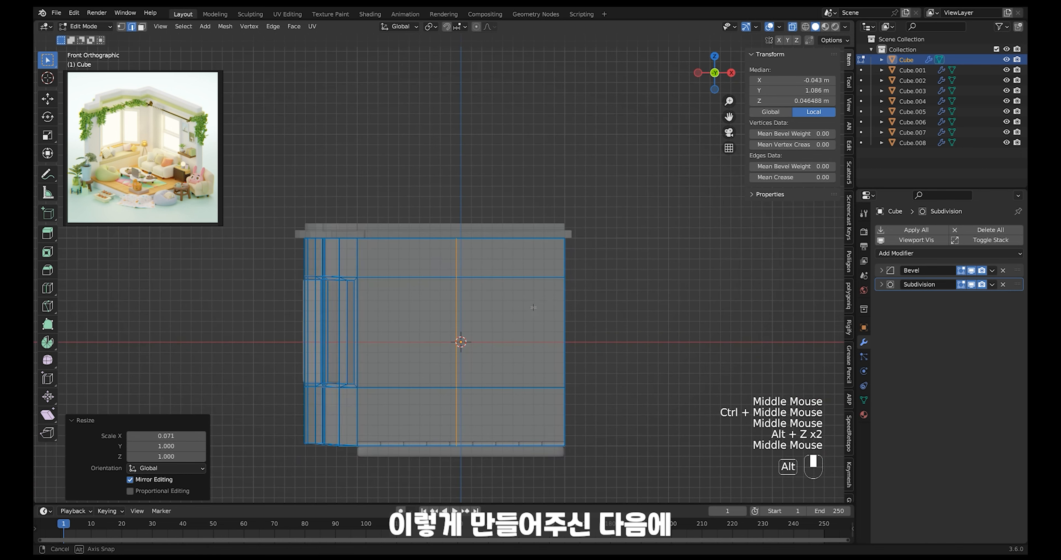
key(ctrl+b)
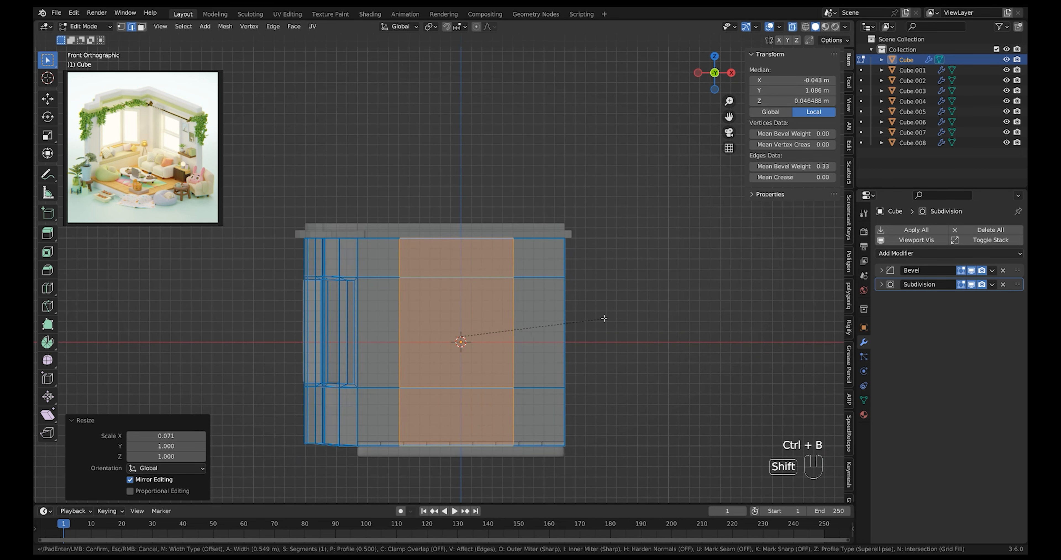
click(629, 315)
Select the band's middle faces on both sides of the wall and bridge them into a window opening.
middle_drag(629, 316, 536, 309)
key(3)
click(514, 300)
shift+click(440, 305)
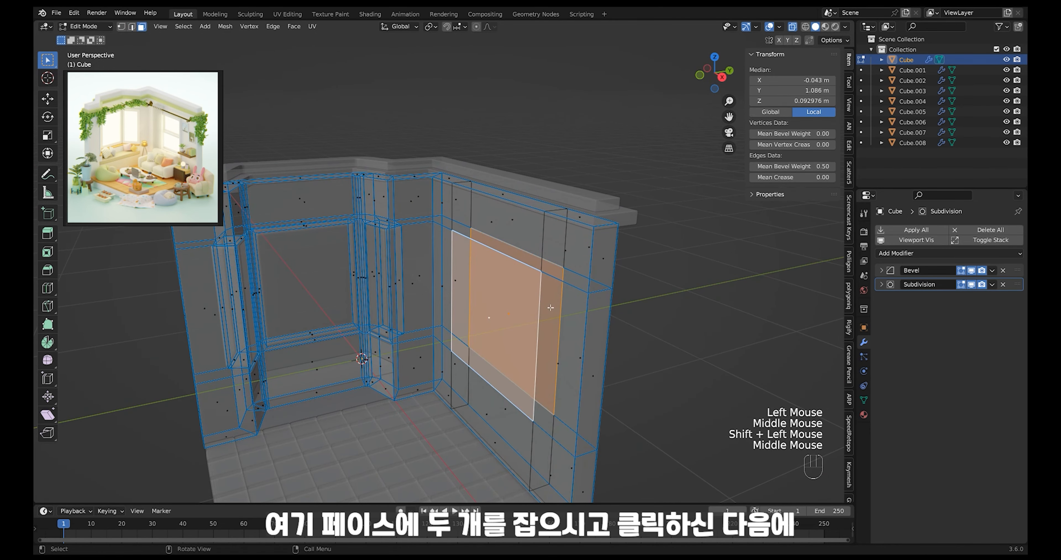
right_click(543, 307)
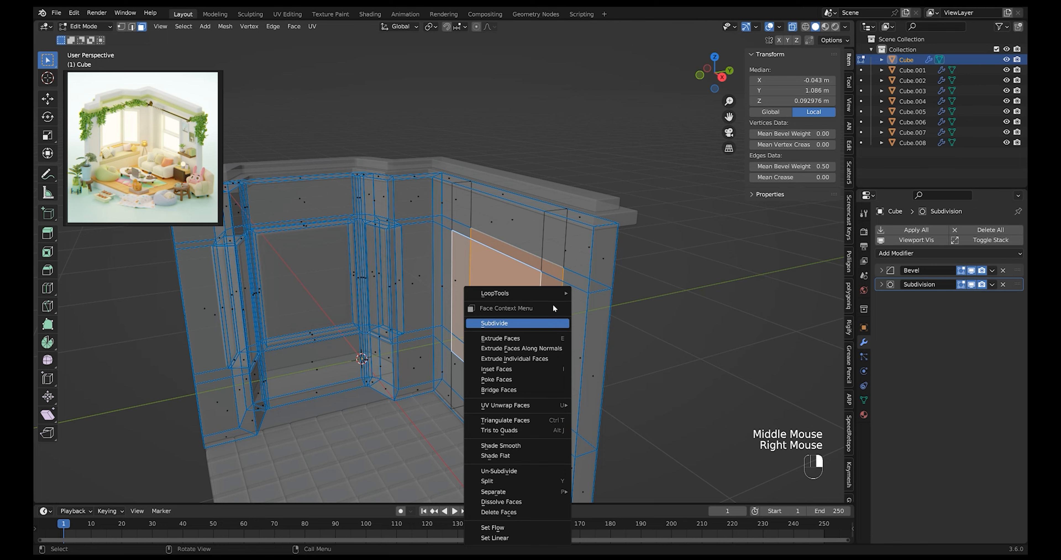
click(539, 393)
middle_drag(539, 393, 546, 334)
Select all faces around the new window opening in X-ray and set their Mean Bevel Weight to 1.00.
key(alt+z)
key(alt+z)
middle_drag(442, 253, 524, 302)
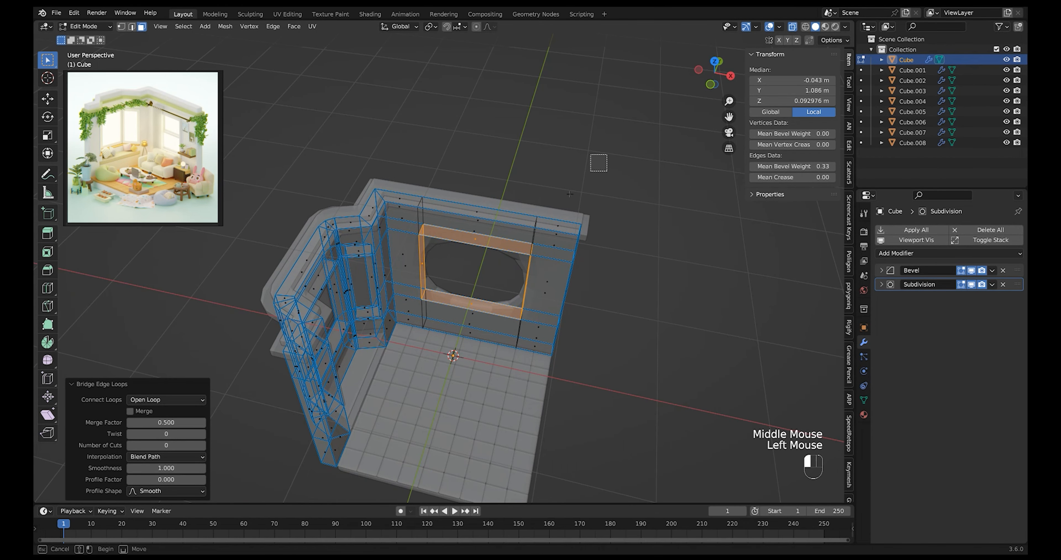
drag(597, 161, 378, 423)
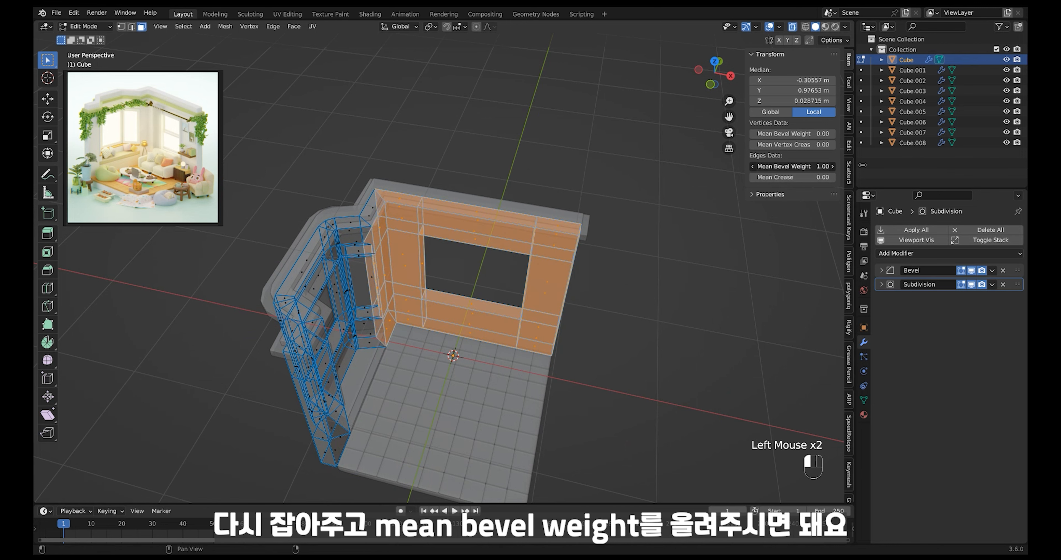
middle_drag(611, 271, 585, 280)
ctrl+middle_drag(584, 280, 535, 276)
key(Tab)
key(alt+z)
Duplicate the window opening's inner face loop in place and separate it into its own object.
key(Tab)
key(3)
alt+click(443, 263)
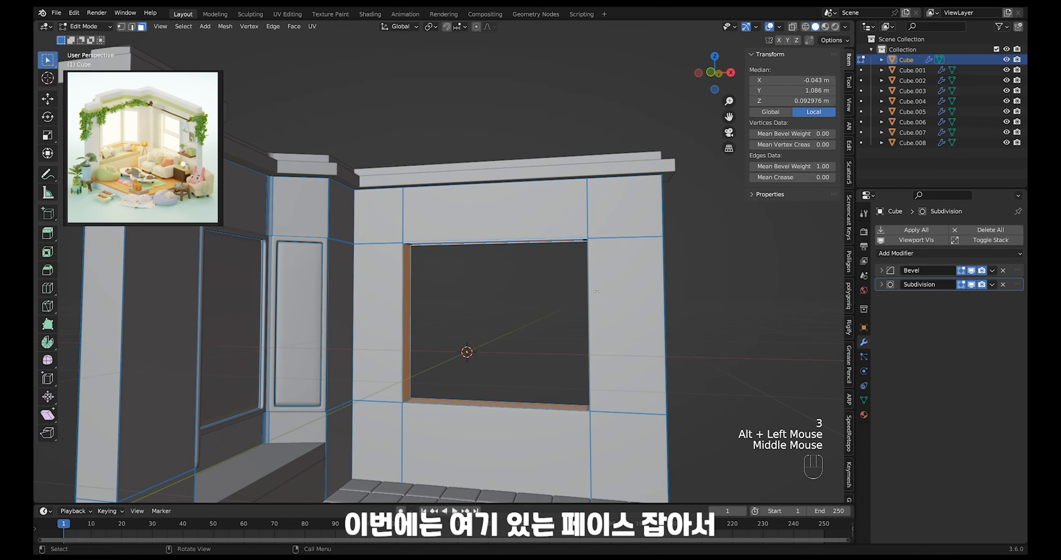
key(shift+d)
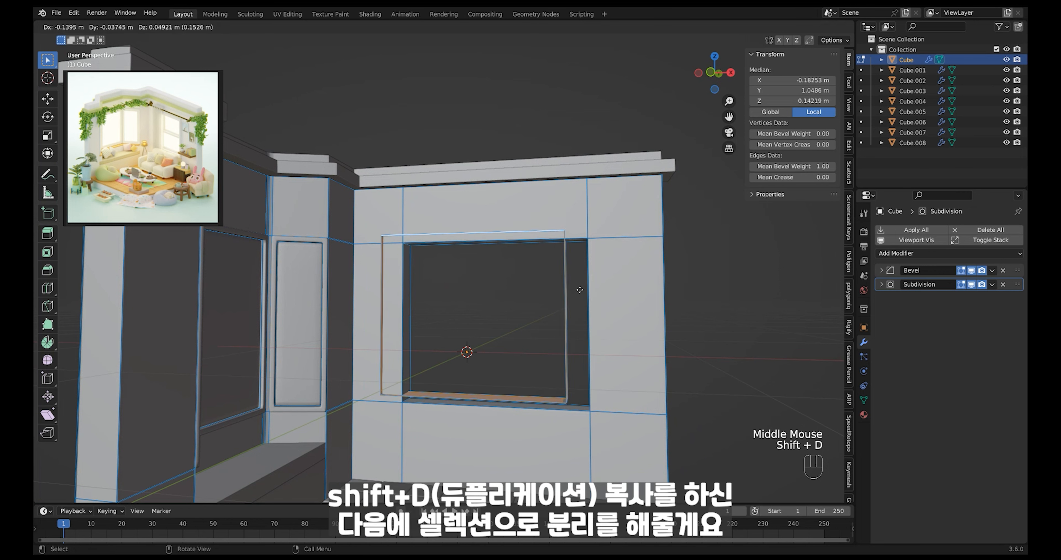
right_click(578, 292)
key(p)
click(572, 293)
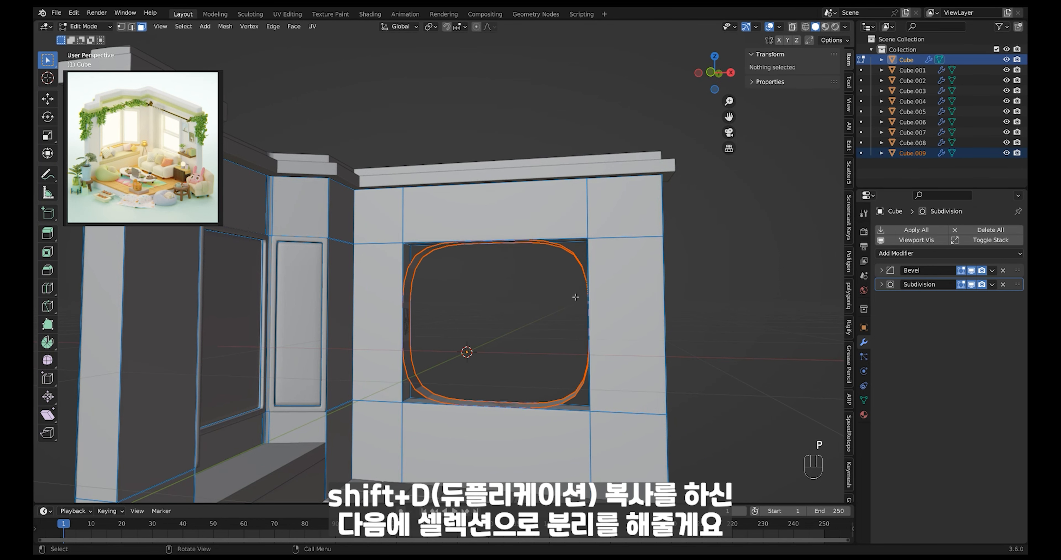
key(Tab)
double_click(572, 272)
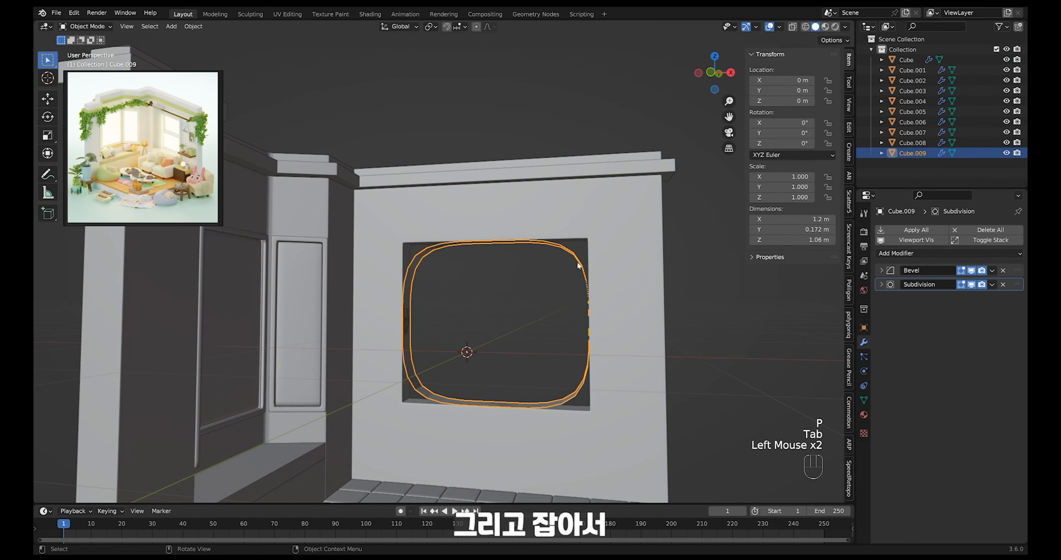
Extrude all faces of the separated window loop along their normals by about 0.115 m to form a frame.
key(Tab)
key(alt+z)
middle_drag(577, 263, 581, 280)
drag(622, 197, 358, 452)
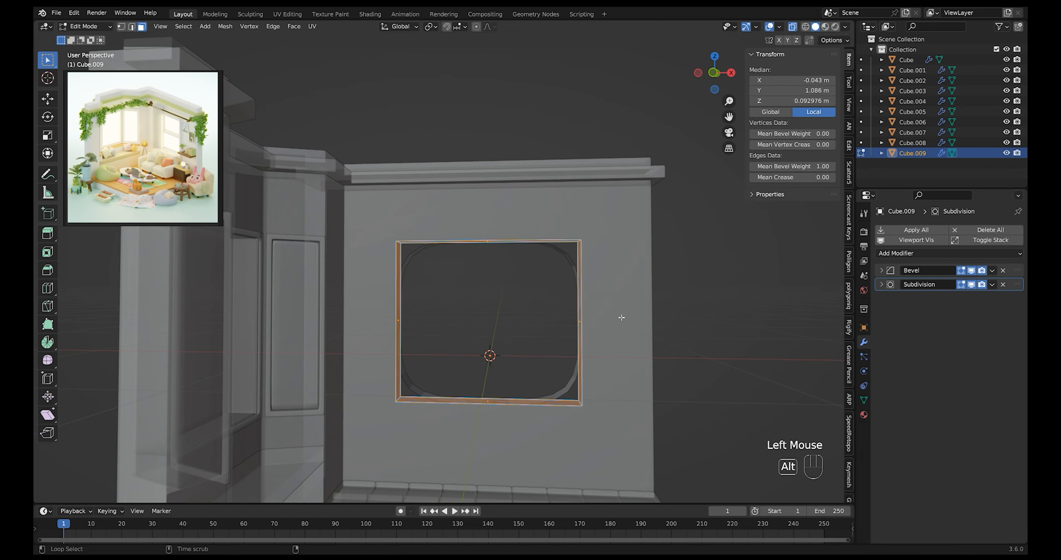
key(alt+e)
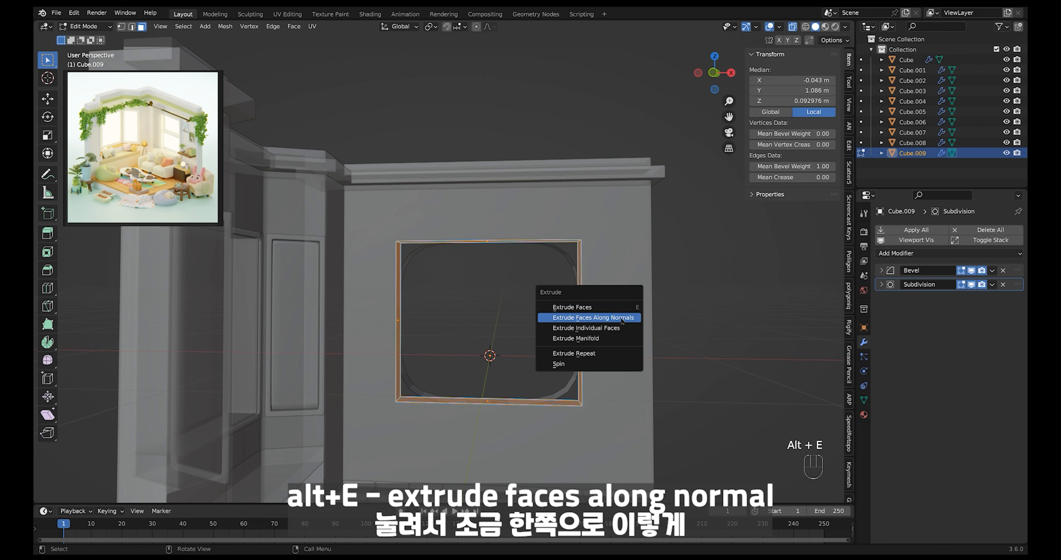
click(621, 318)
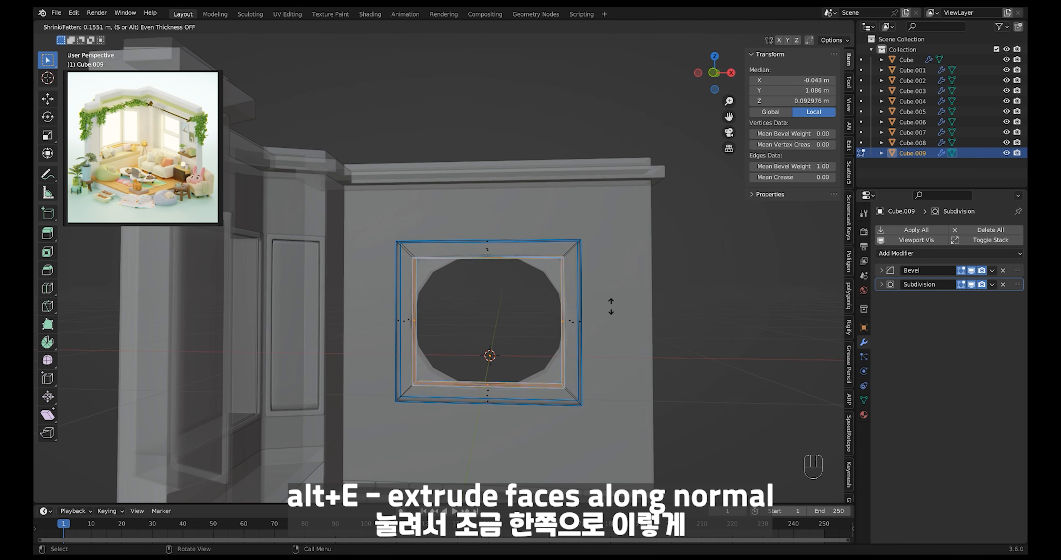
key(shift)
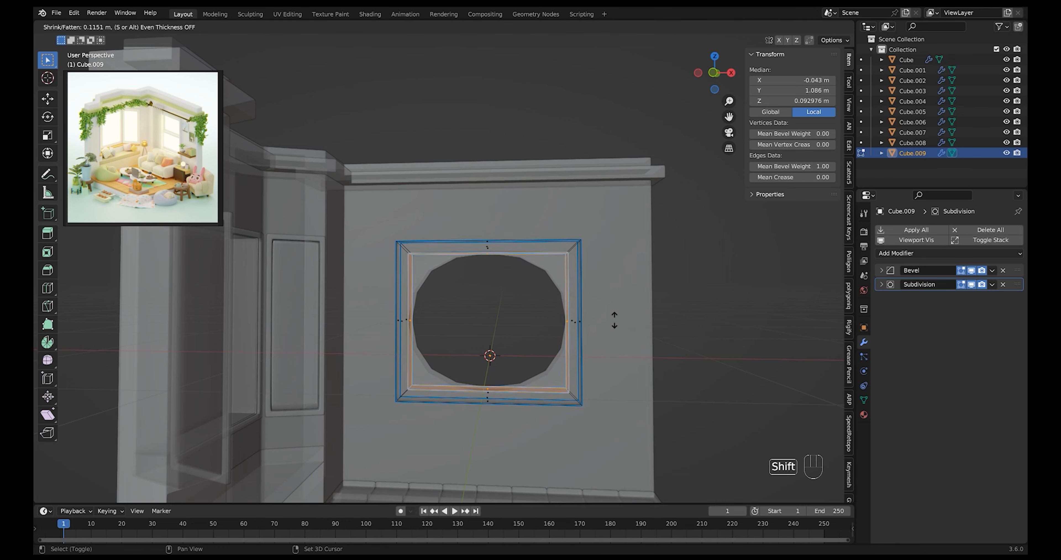
click(615, 320)
key(Tab)
key(alt+z)
Try to scale up the window frame about its current origin.
click(573, 303)
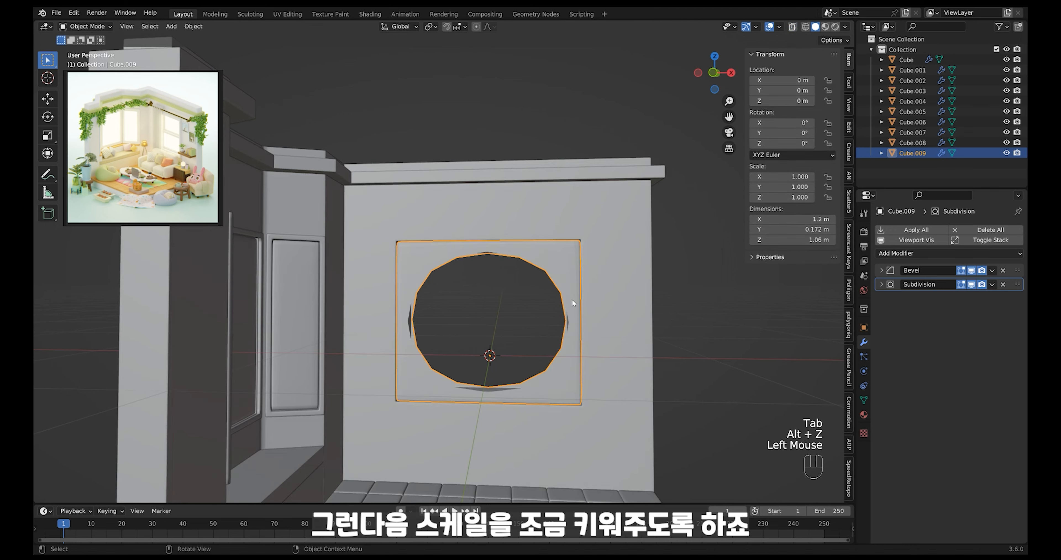
key(s)
click(611, 303)
middle_drag(611, 303, 592, 329)
key(ctrl+z)
Set the window frame's origin to its geometry and scale the frame up to about 1.088.
right_click(592, 327)
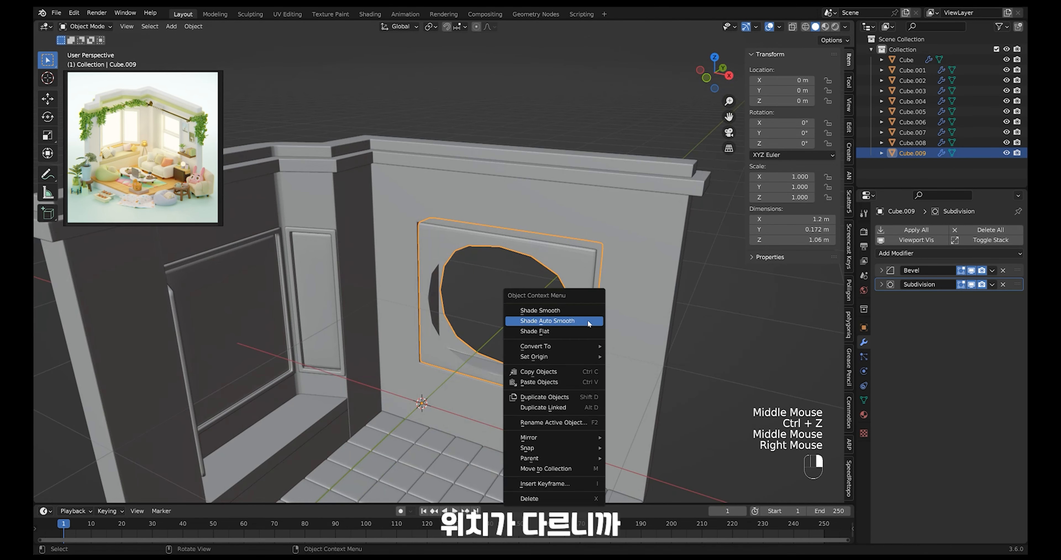
mouse_move(587, 358)
click(655, 367)
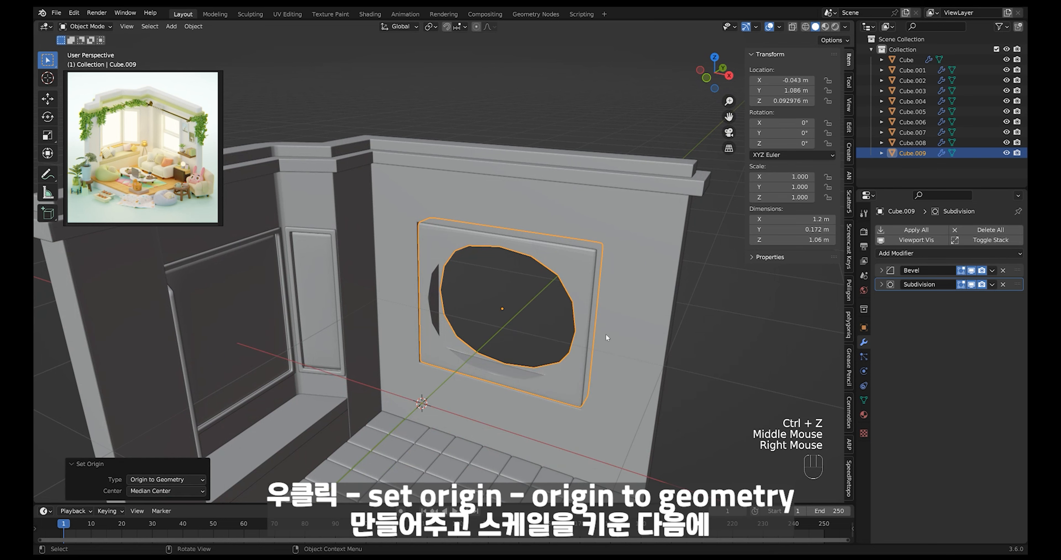
key(s)
click(614, 335)
Select the window frame's whole mesh in X-ray and set its Mean Bevel Weight to 1.00.
middle_drag(614, 335, 585, 363)
key(Tab)
key(alt+z)
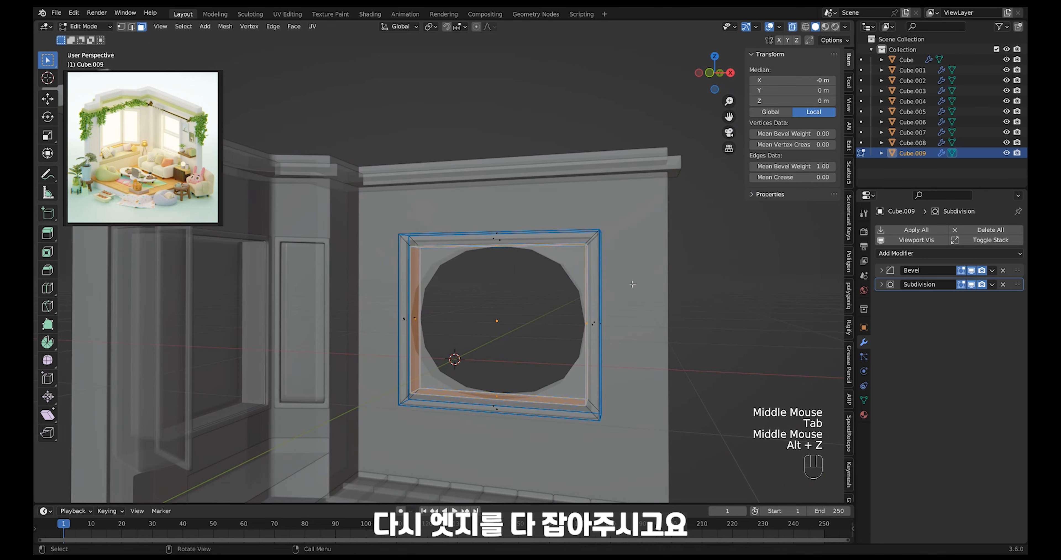
drag(664, 192, 401, 430)
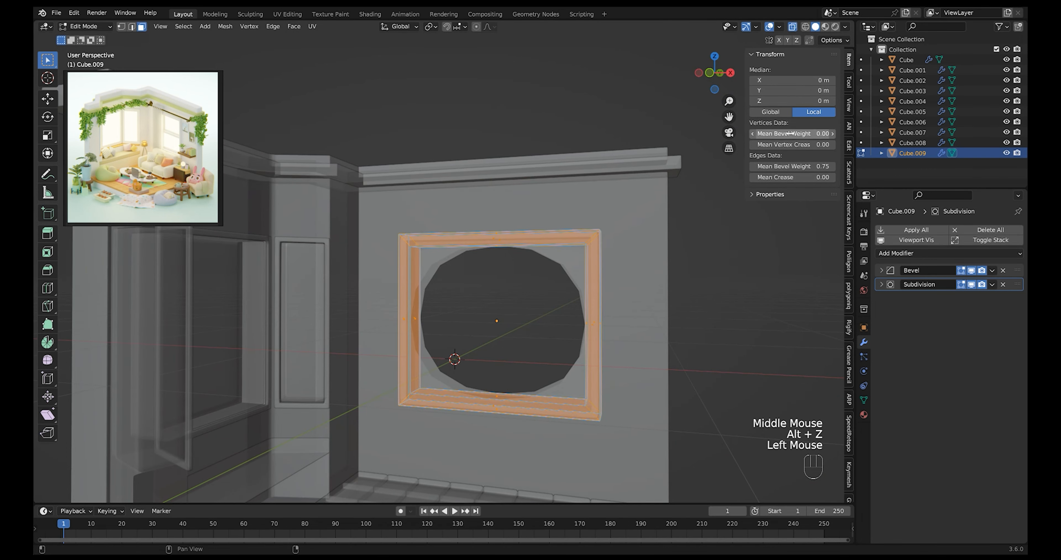
drag(803, 165, 843, 166)
key(alt+z)
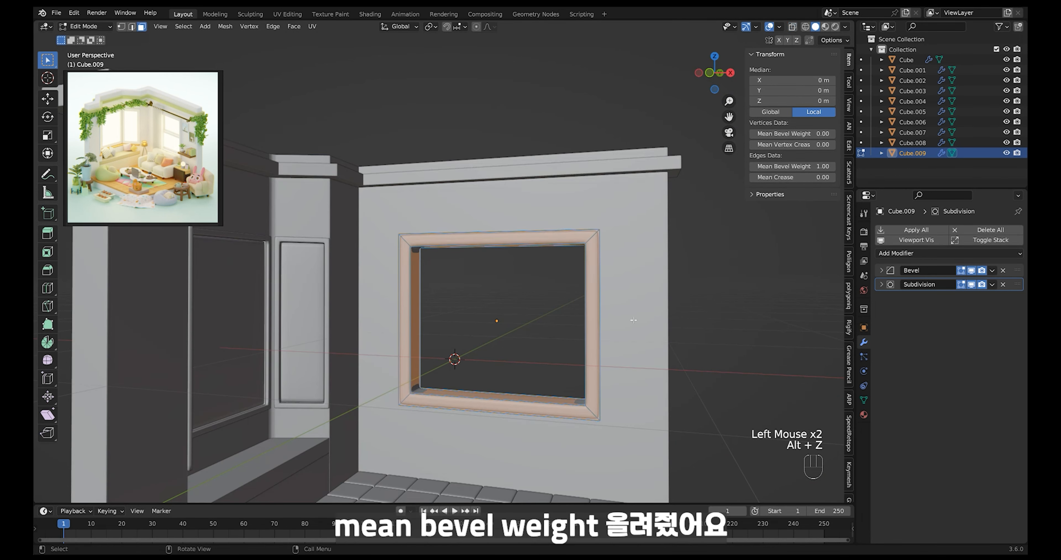
Apply Shade Smooth to the new window frame.
key(Tab)
click(596, 321)
right_click(596, 320)
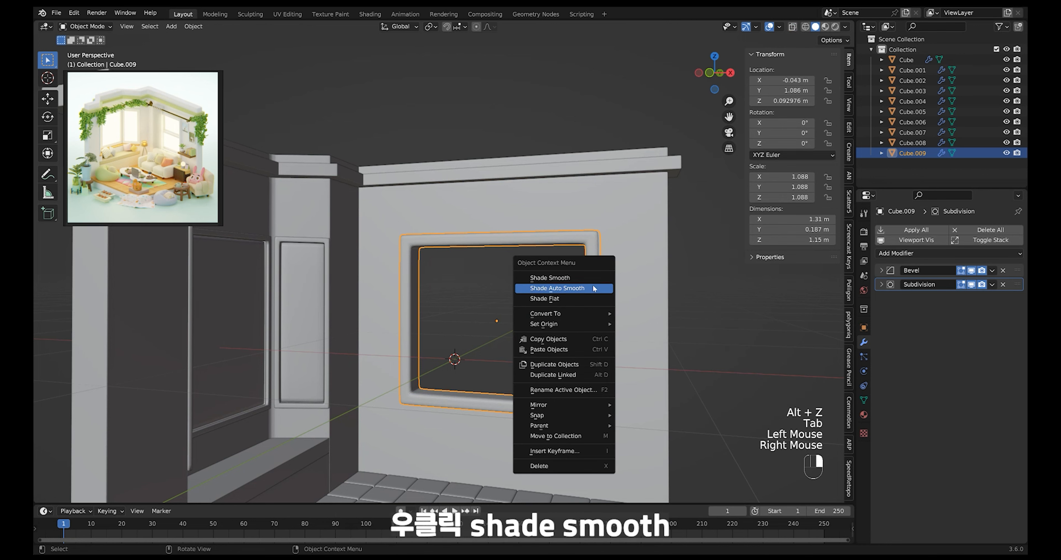
click(595, 276)
click(673, 240)
Edit the wall and window frame together in front view and scale their window section along X to about 0.814.
ctrl+middle_drag(630, 264, 588, 312)
mouse_move(571, 362)
ctrl+middle_down()
mouse_move(646, 272)
mouse_move(614, 287)
mouse_move(569, 422)
mouse_move(562, 361)
ctrl+middle_up()
click(604, 325)
click(564, 288)
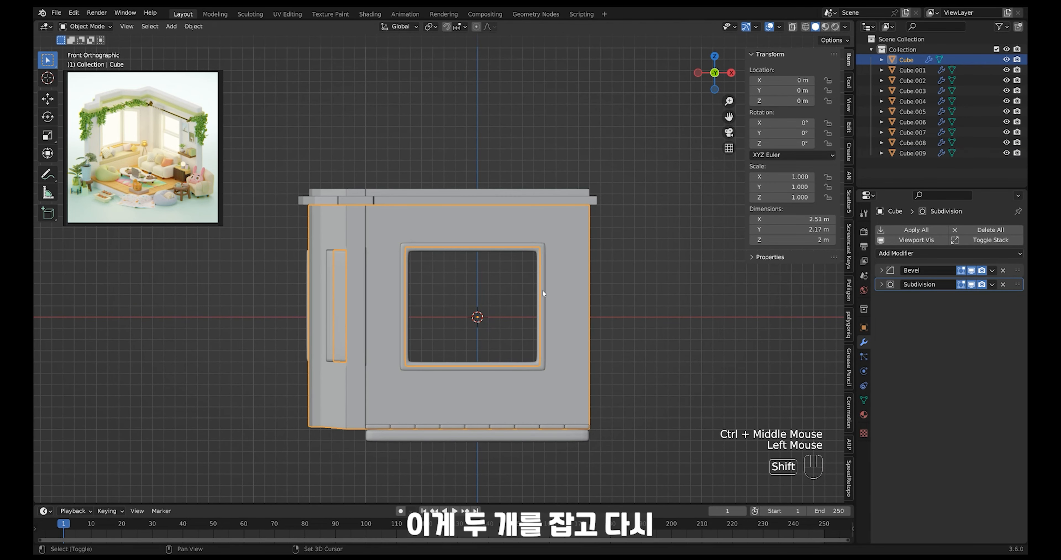
shift+click(543, 290)
key(Tab)
key(alt+z)
key(1)
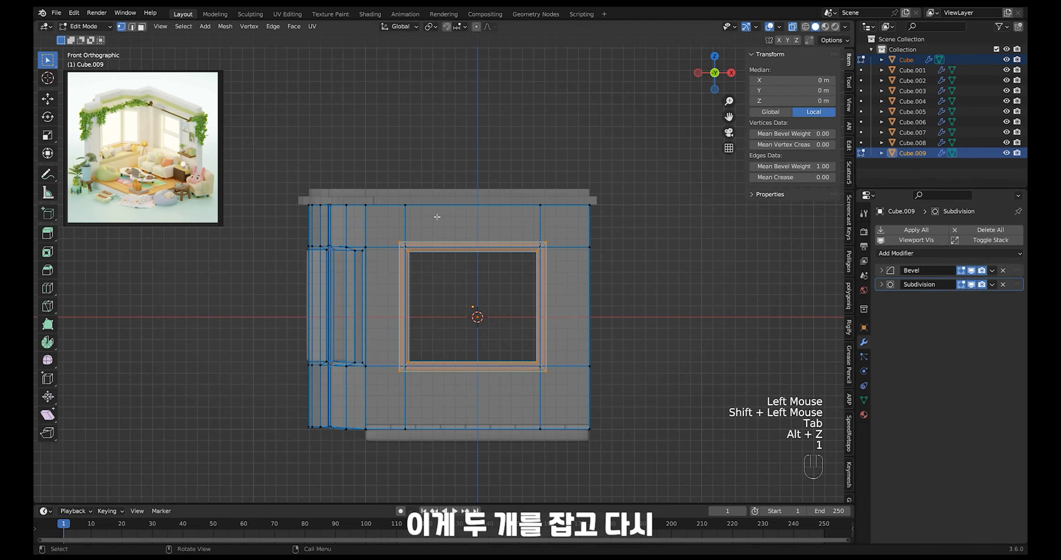
drag(382, 156, 556, 488)
key(s)
key(x)
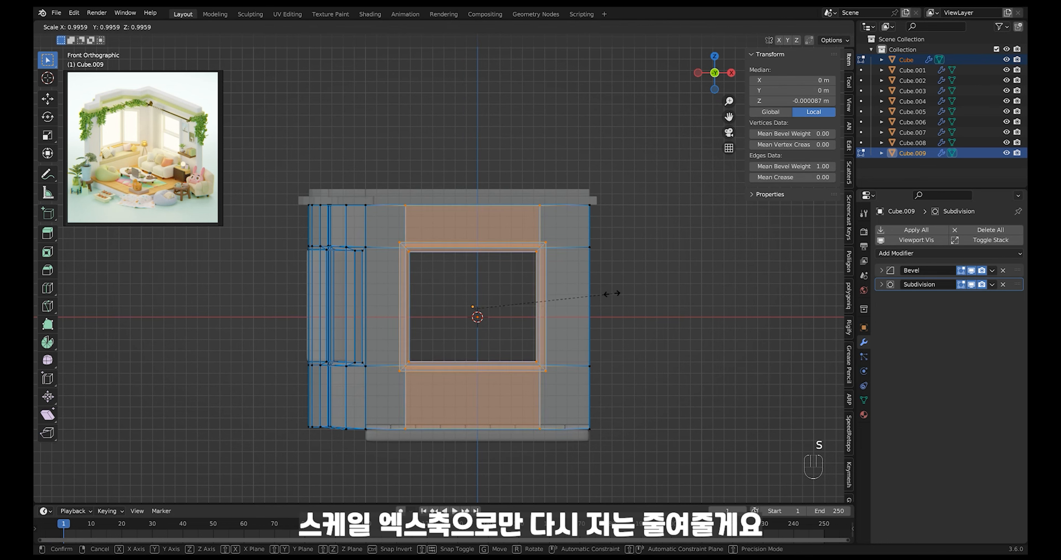
click(588, 296)
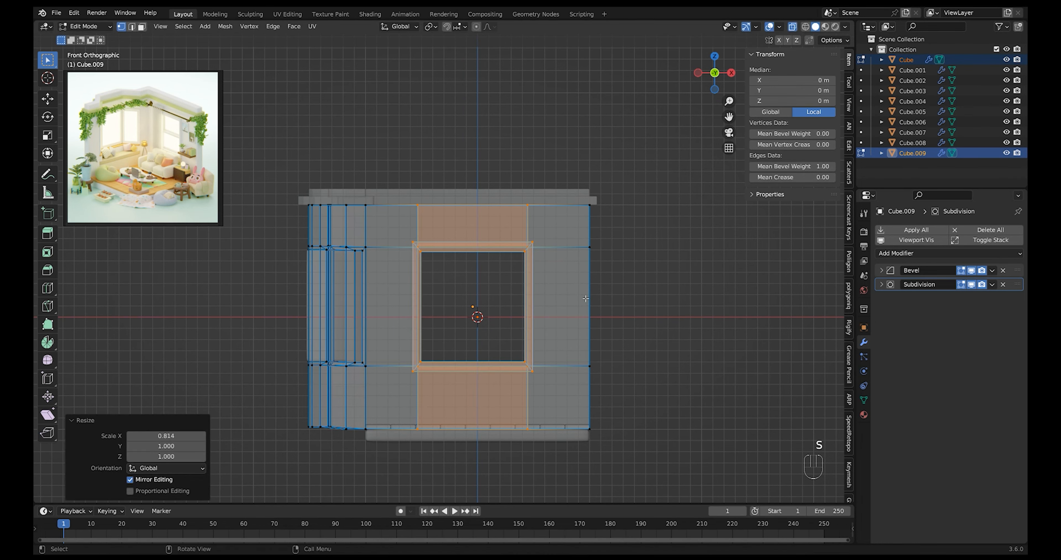
Move the selected window section of the wall and its frame about -0.042 m along X and finish editing.
key(g)
key(x)
click(585, 300)
key(s)
key(alt+z)
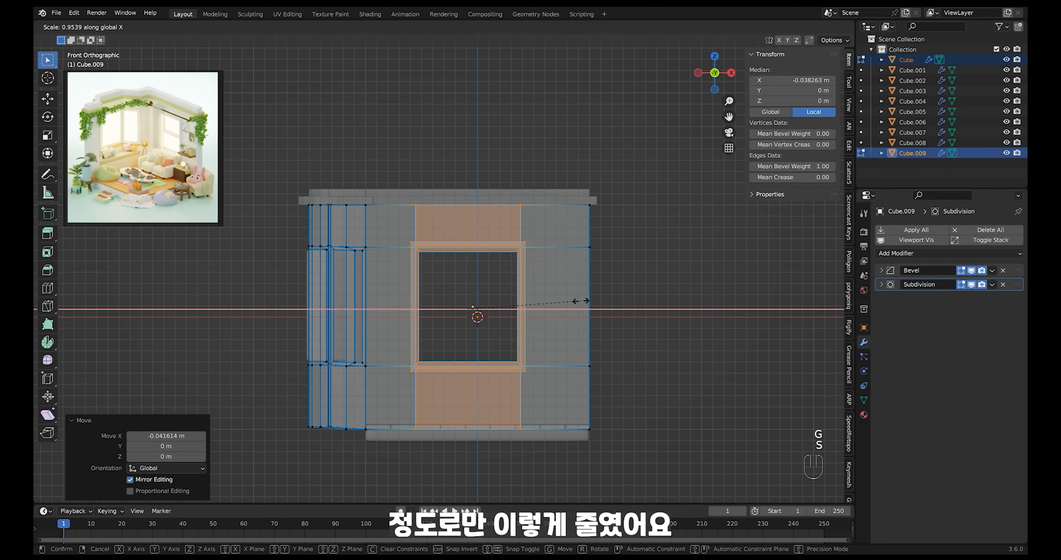
right_click(586, 300)
key(Tab)
click(618, 281)
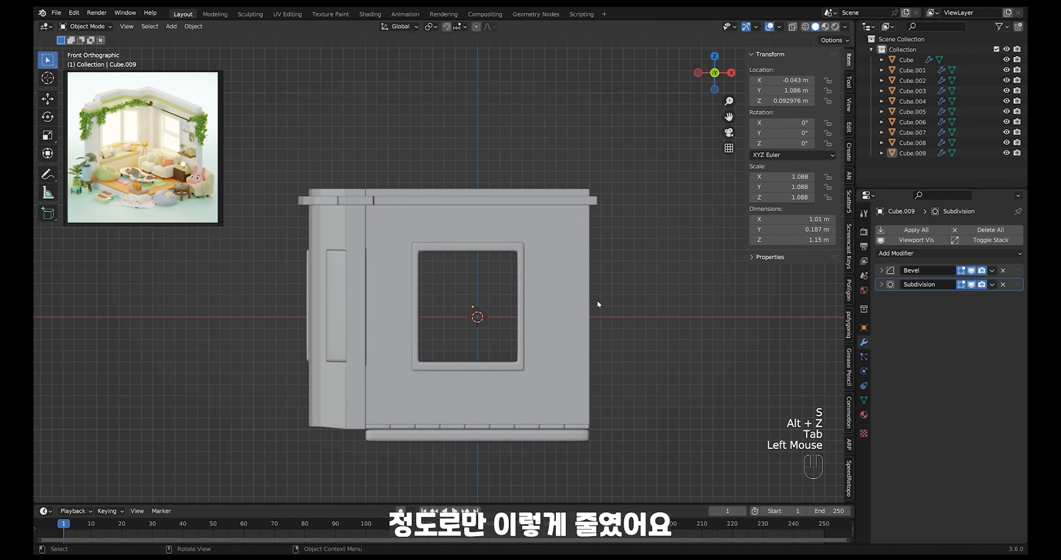
Select the window frame's whole mesh in X-ray and scale it along Z to 0.976.
ctrl+middle_drag(597, 300, 593, 303)
middle_drag(593, 303, 575, 313)
middle_drag(614, 317, 611, 293)
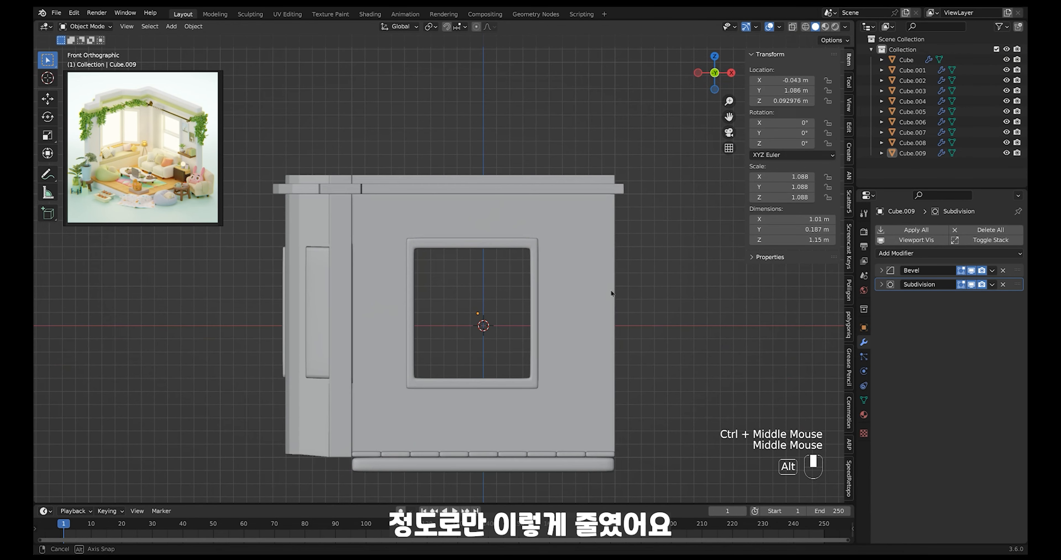
click(536, 351)
key(Tab)
key(alt+z)
drag(386, 217, 606, 281)
shift+drag(640, 328, 368, 451)
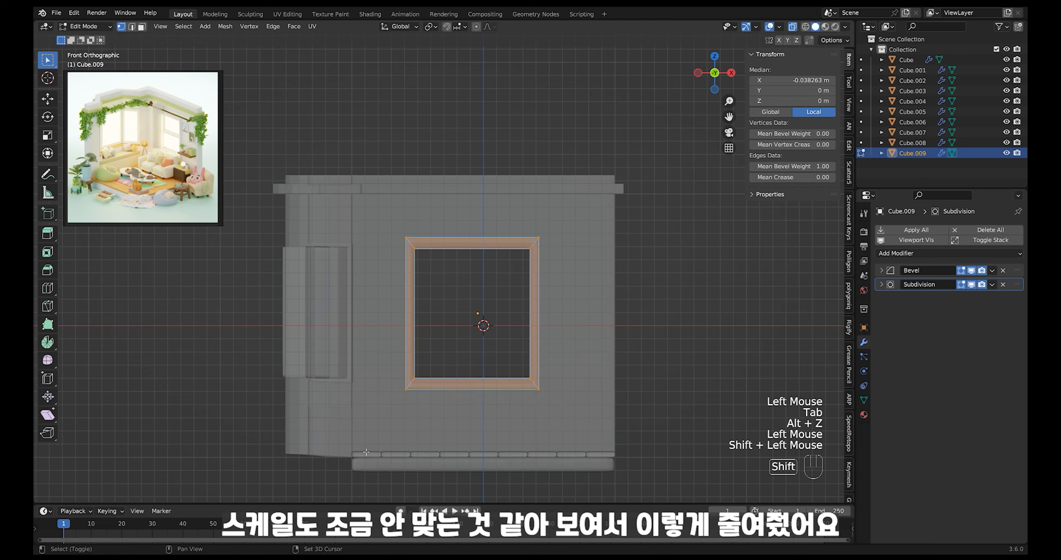
key(s)
key(z)
click(652, 362)
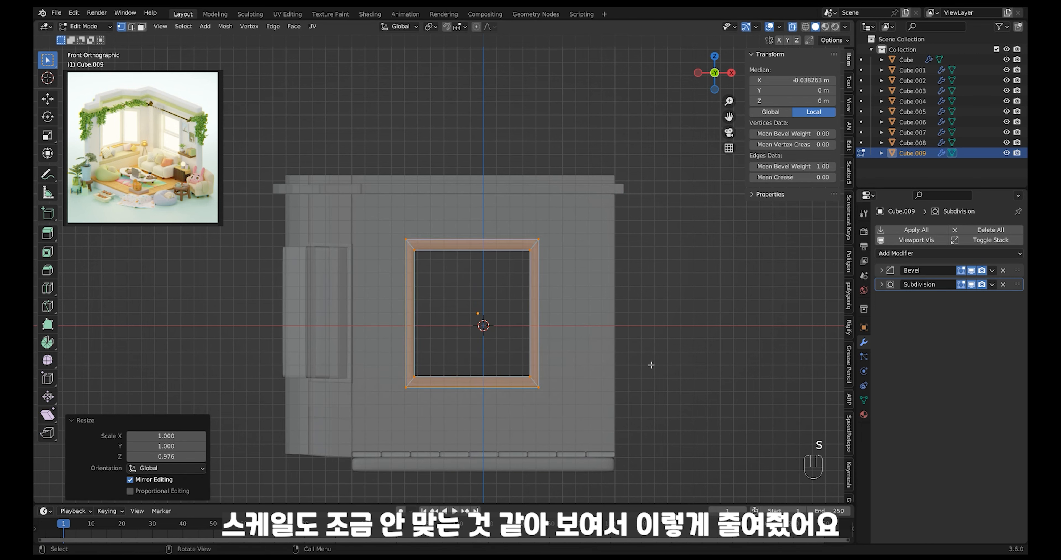
key(Tab)
key(alt+z)
click(659, 336)
Select the loop of inner faces around the second wall's window frame and duplicate it in place.
ctrl+middle_drag(583, 263, 577, 262)
middle_drag(577, 262, 518, 298)
click(468, 363)
key(Tab)
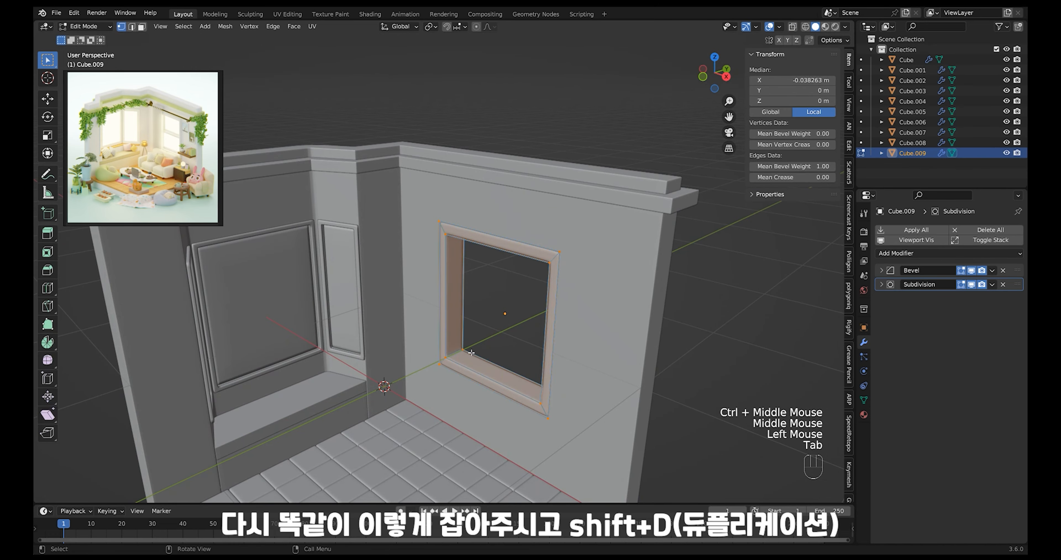
key(3)
alt+click(475, 351)
shift+middle_drag(474, 351, 548, 313)
key(shift+d)
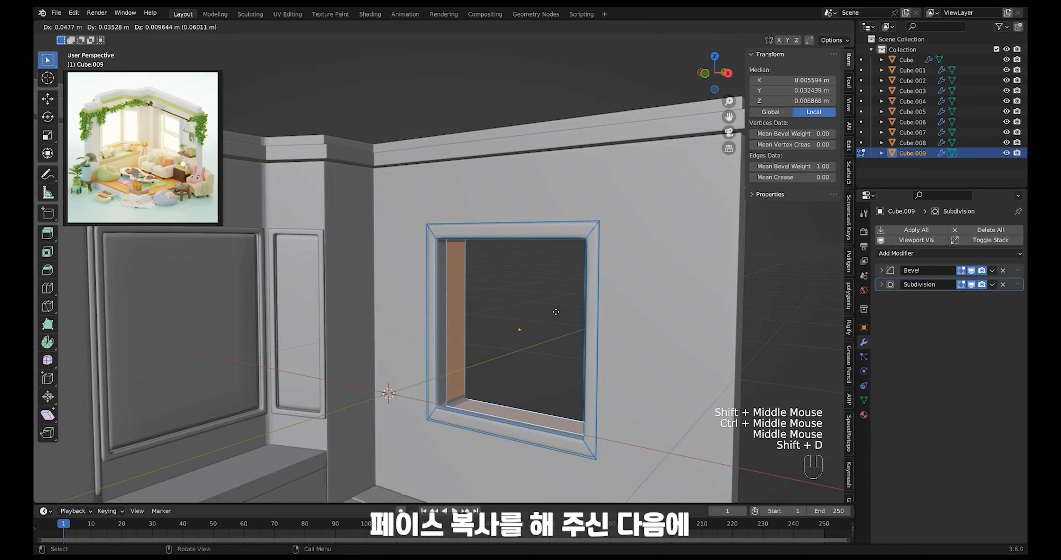
right_click(551, 316)
middle_drag(551, 315, 570, 303)
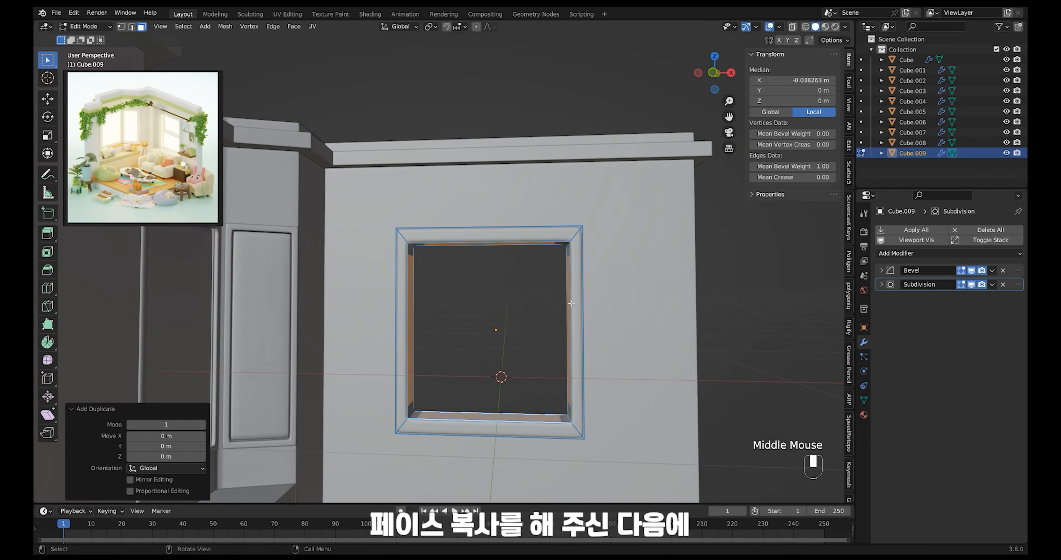
Separate the duplicated inner faces from the window frame into their own object and select that object.
key(Tab)
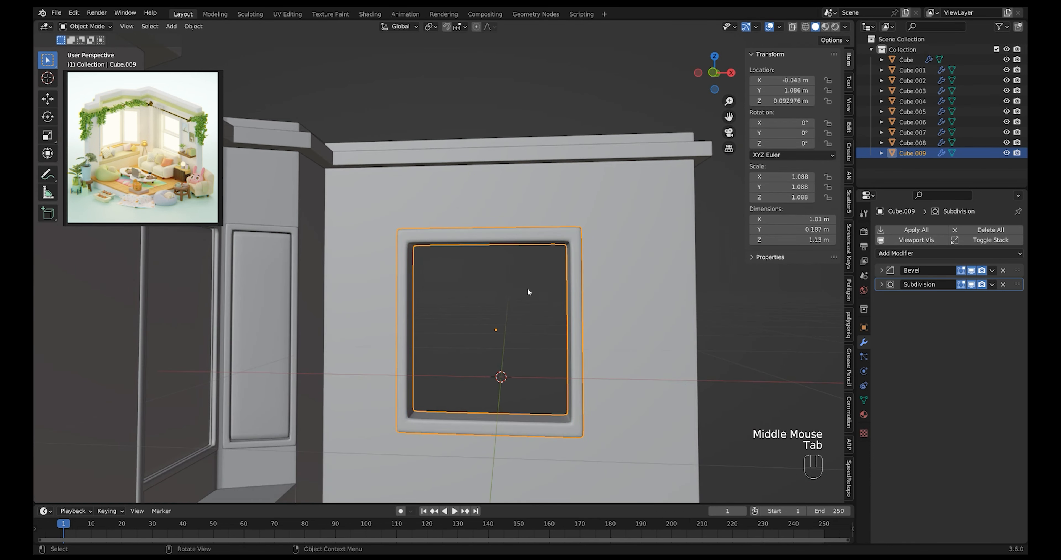
key(Tab)
key(p)
click(543, 287)
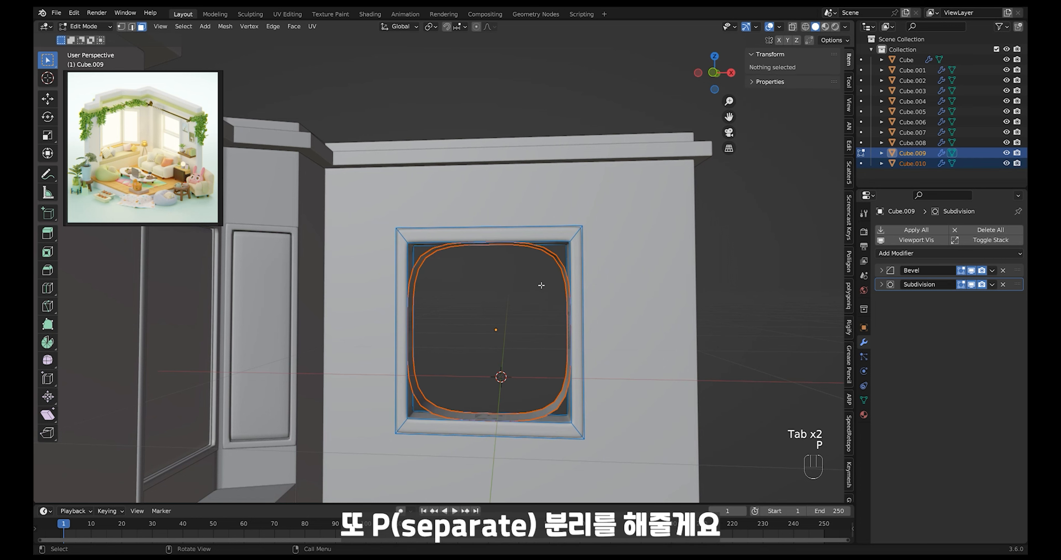
key(Tab)
click(530, 281)
click(556, 264)
Select the front and back open edge loops of the separated window piece and fill them with faces.
key(Tab)
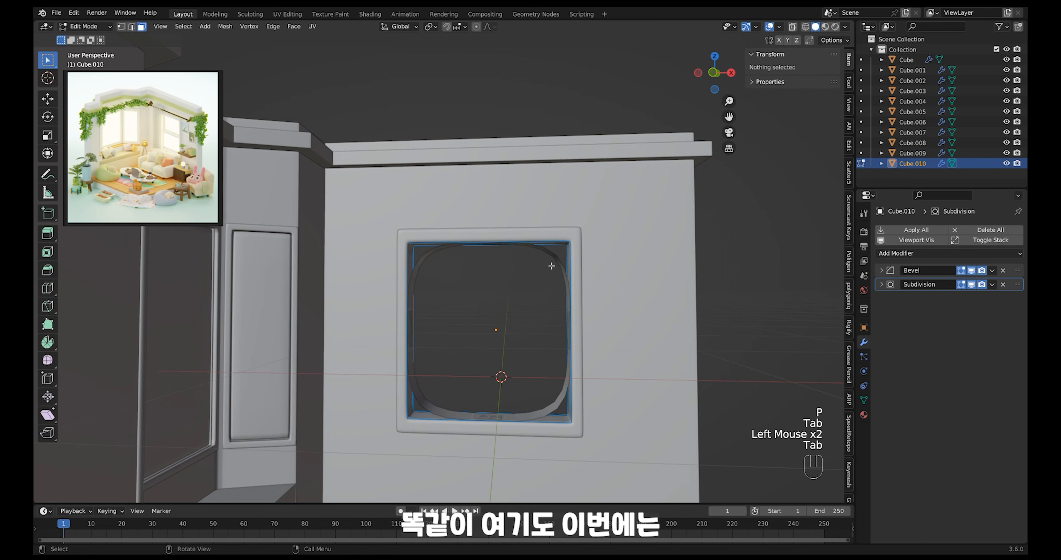
click(556, 262)
key(Tab)
click(556, 261)
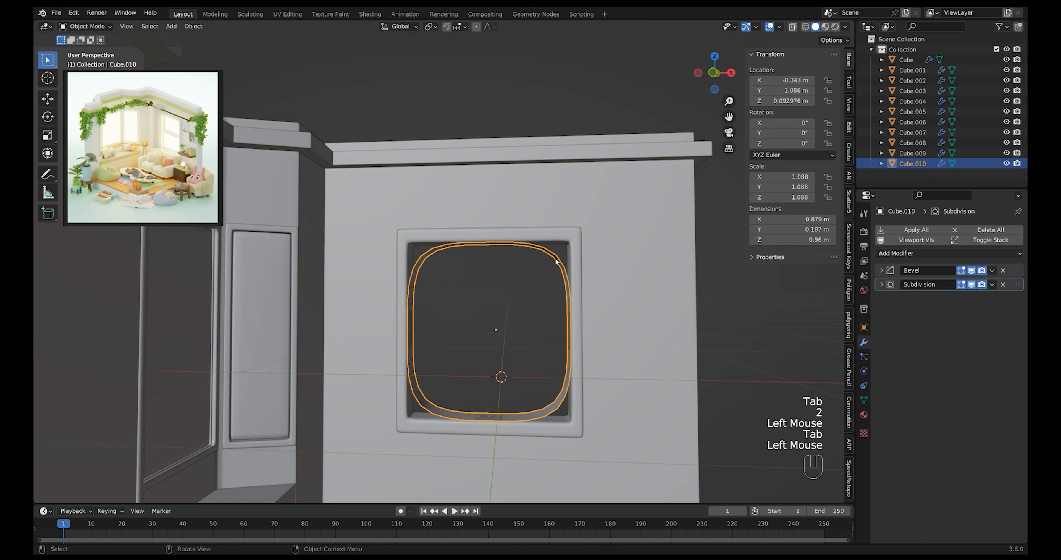
key(Tab)
alt+shift+click(562, 242)
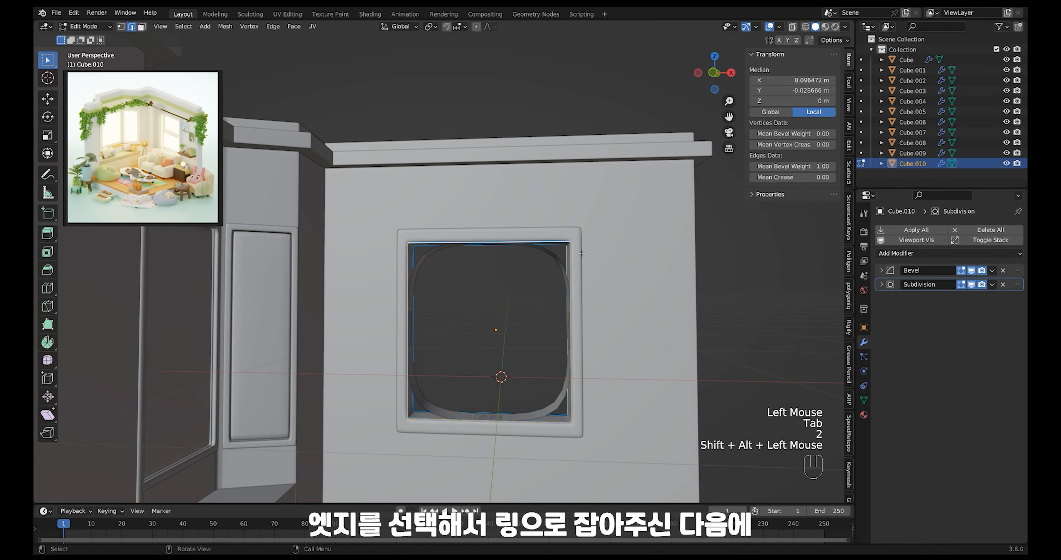
middle_drag(562, 242, 572, 317)
key(f)
key(Tab)
mouse_move(572, 317)
ctrl+middle_down()
mouse_move(573, 308)
mouse_move(566, 333)
ctrl+middle_up()
click(567, 342)
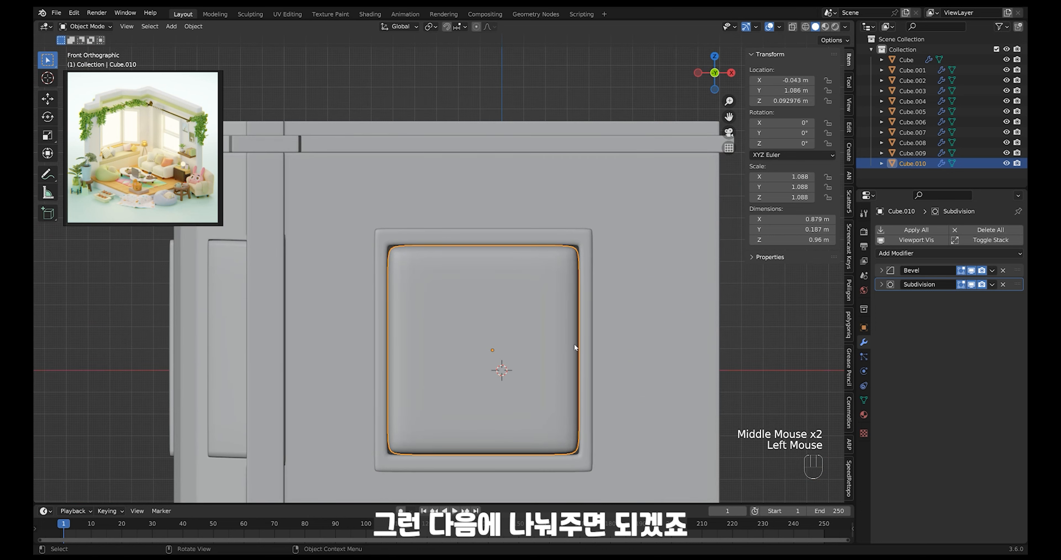
Add one horizontal loop cut through the middle of the window panel with slide factor 0.
key(Tab)
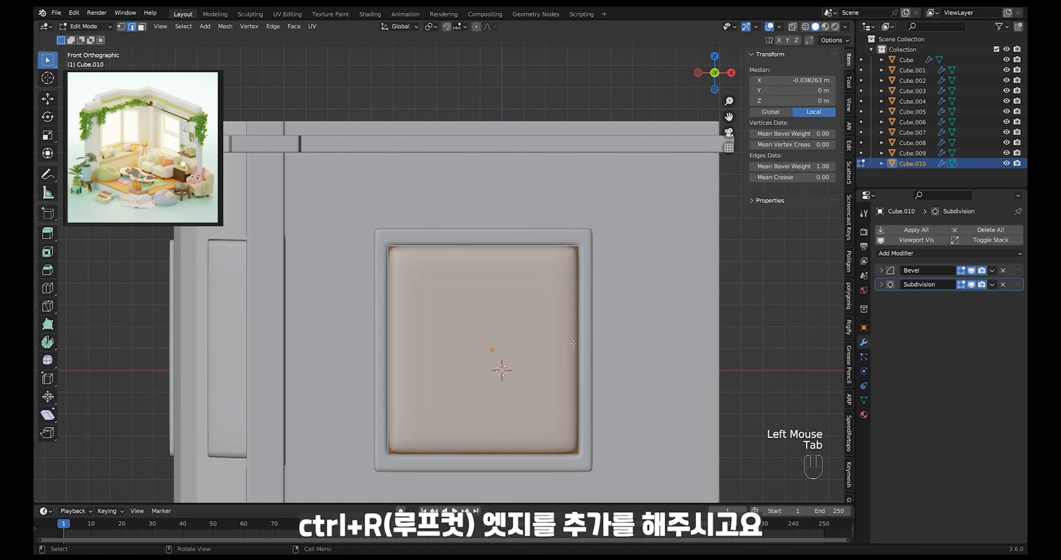
click(579, 344)
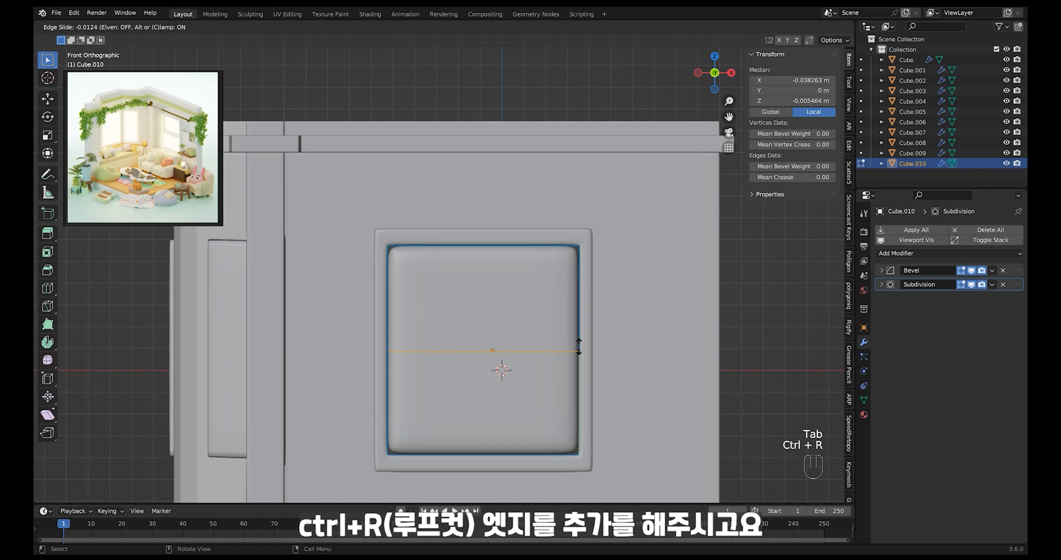
right_click(583, 342)
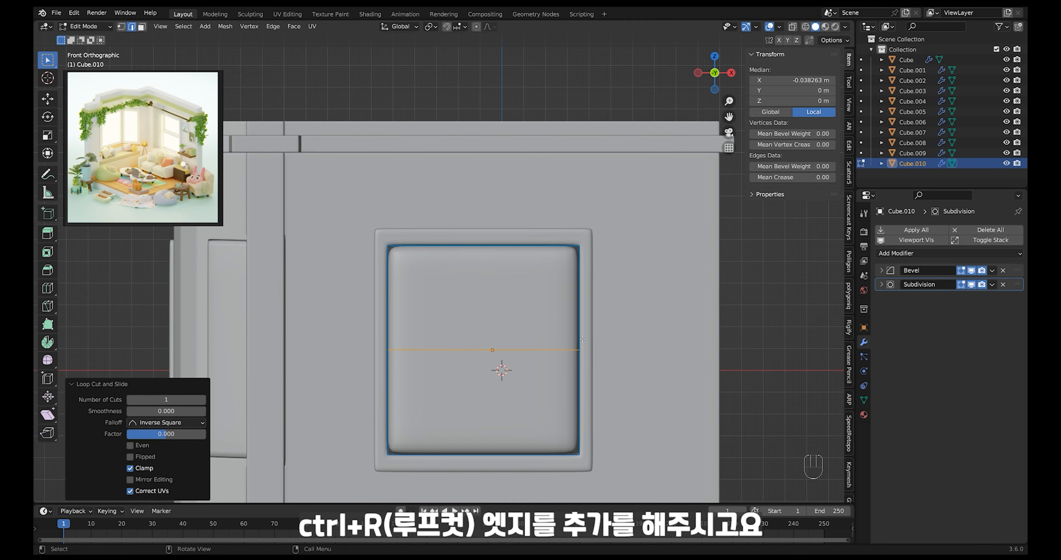
middle_drag(582, 357, 581, 359)
key(alt+z)
key(alt+z)
key(alt+z)
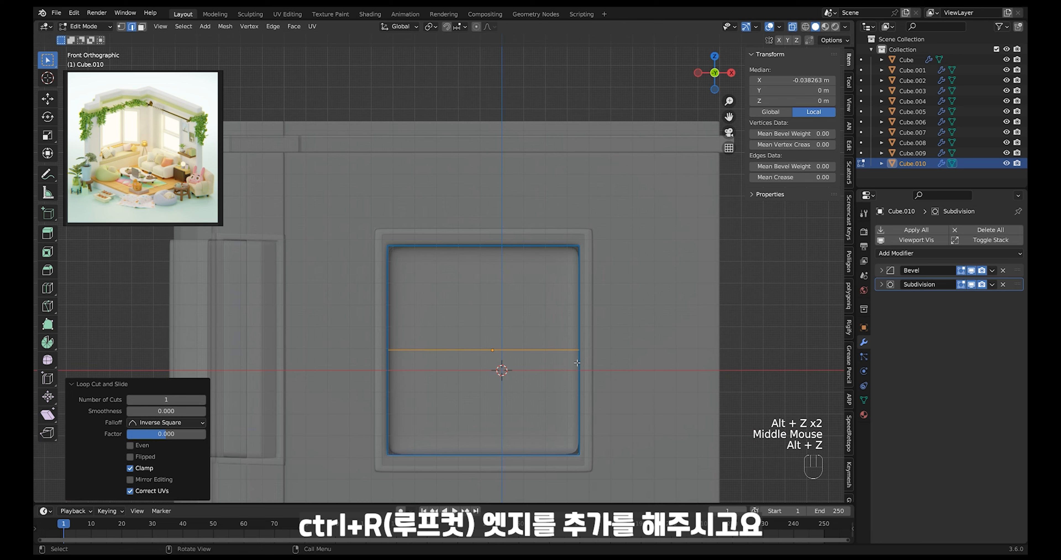
key(ctrl+b)
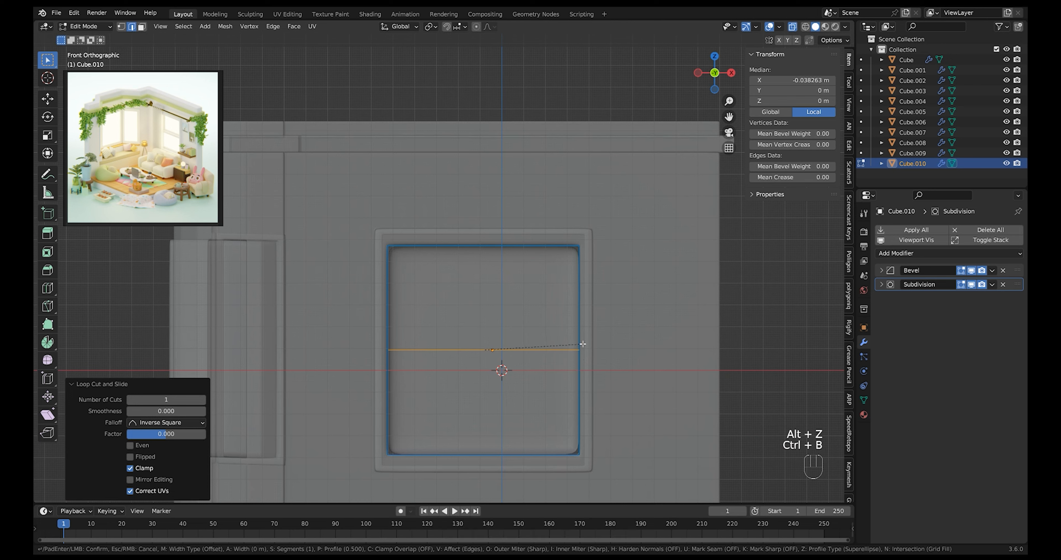
right_click(582, 346)
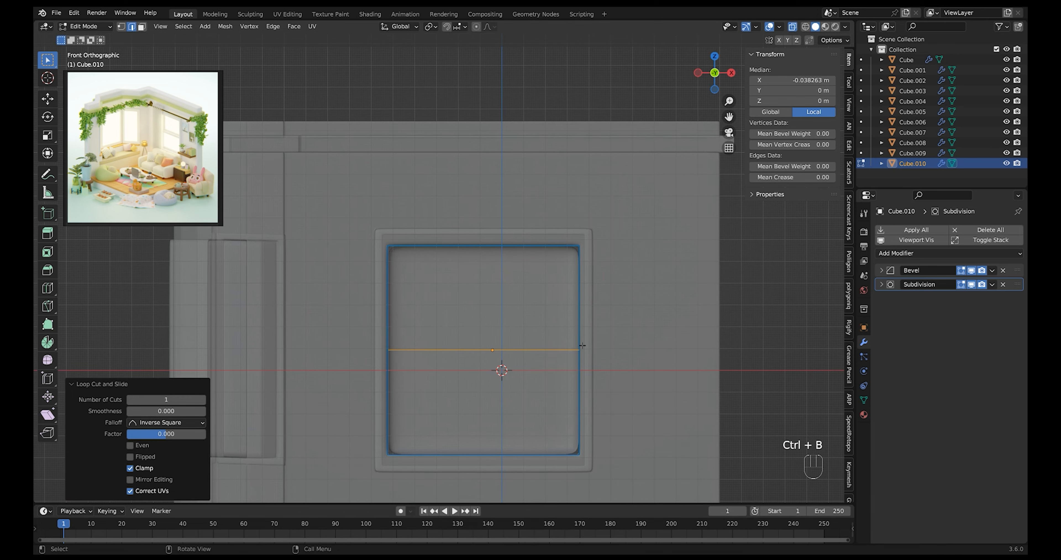
Select the upper and lower pane faces on both sides of the panel and inset them individually by about 0.031 m.
key(3)
click(534, 309)
shift+click(485, 406)
shift+click(486, 312)
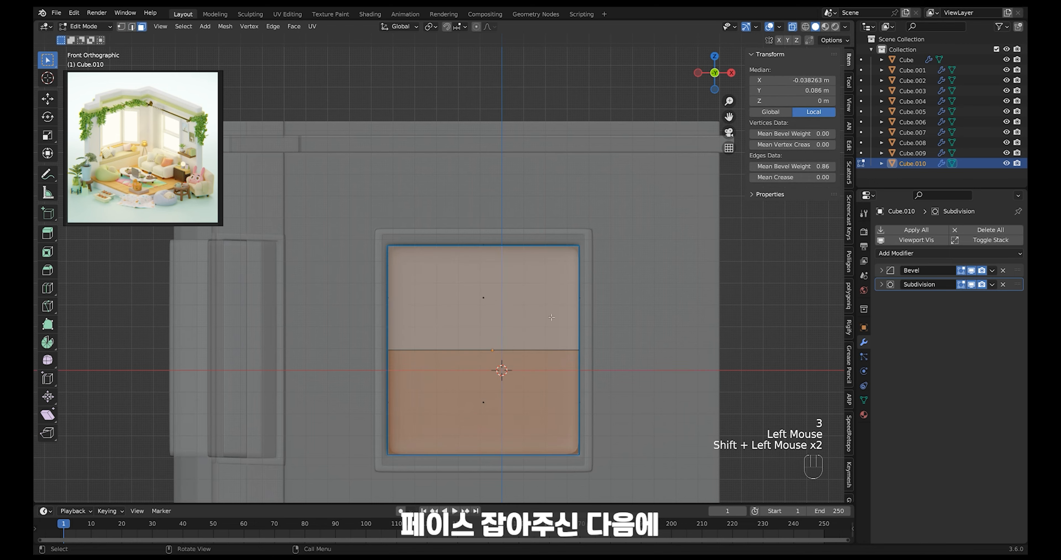
middle_drag(486, 313, 529, 317)
shift+click(508, 302)
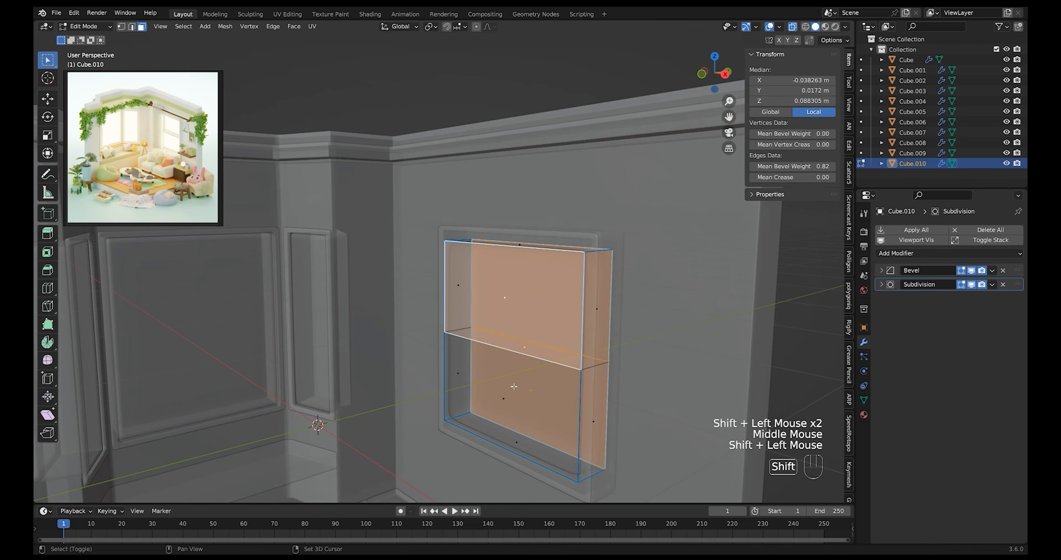
shift+click(509, 392)
middle_drag(511, 389, 599, 359)
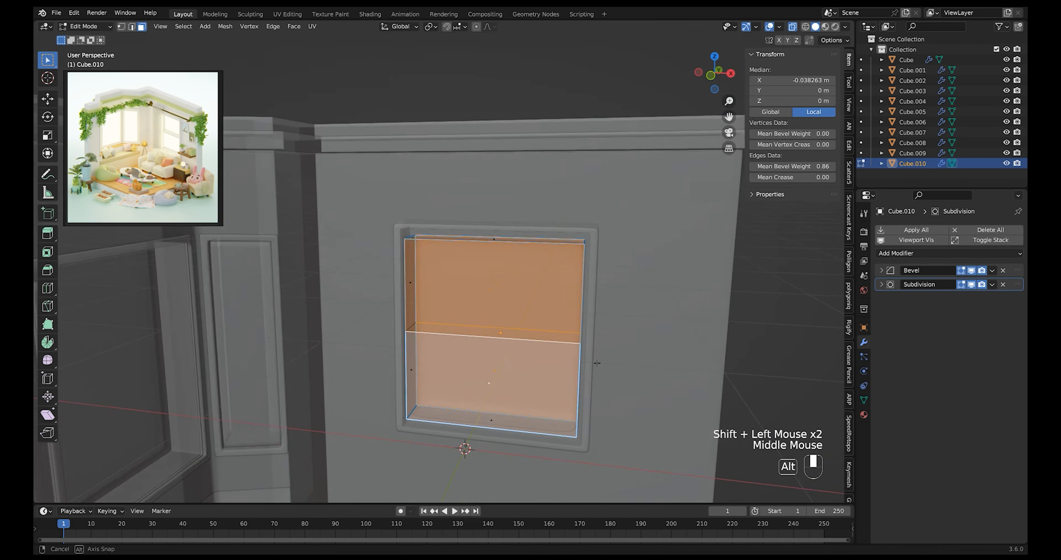
key(i)
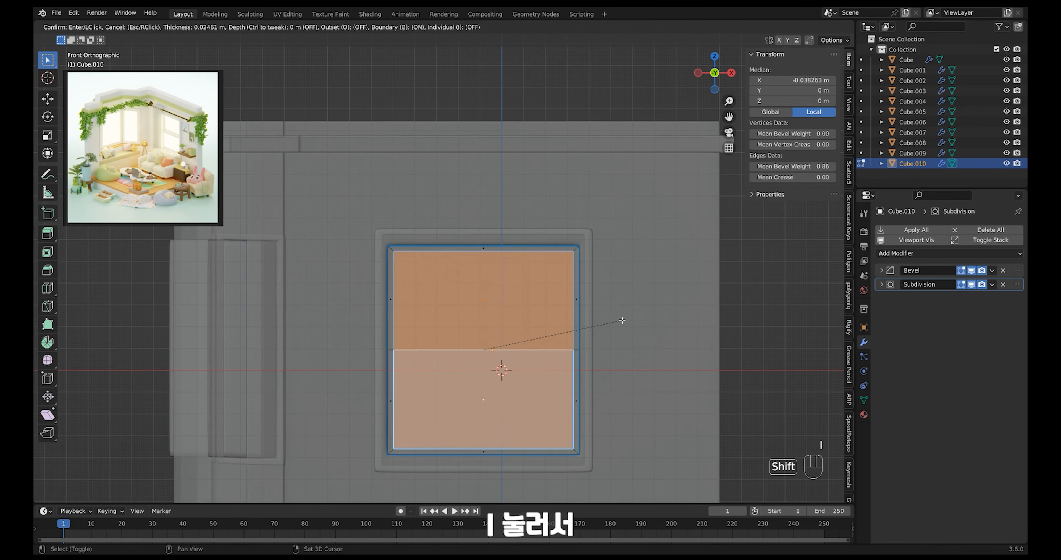
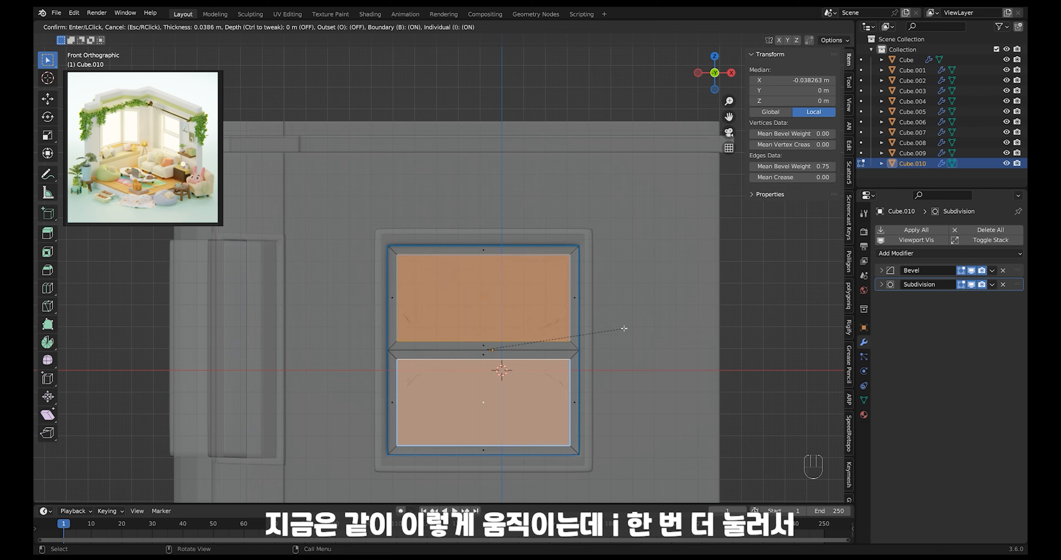
key(shift)
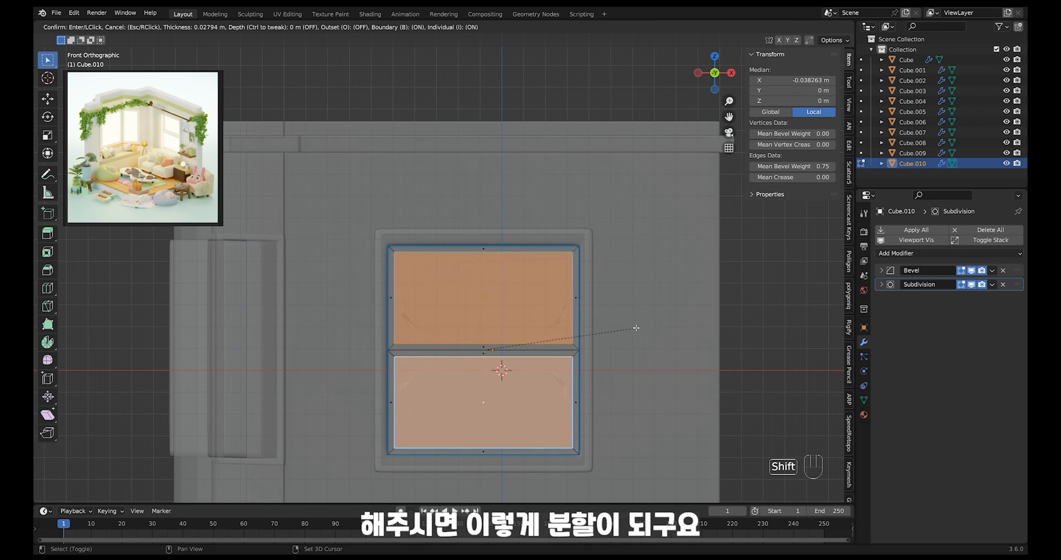
click(636, 328)
ctrl+middle_drag(636, 327, 486, 285)
key(alt+z)
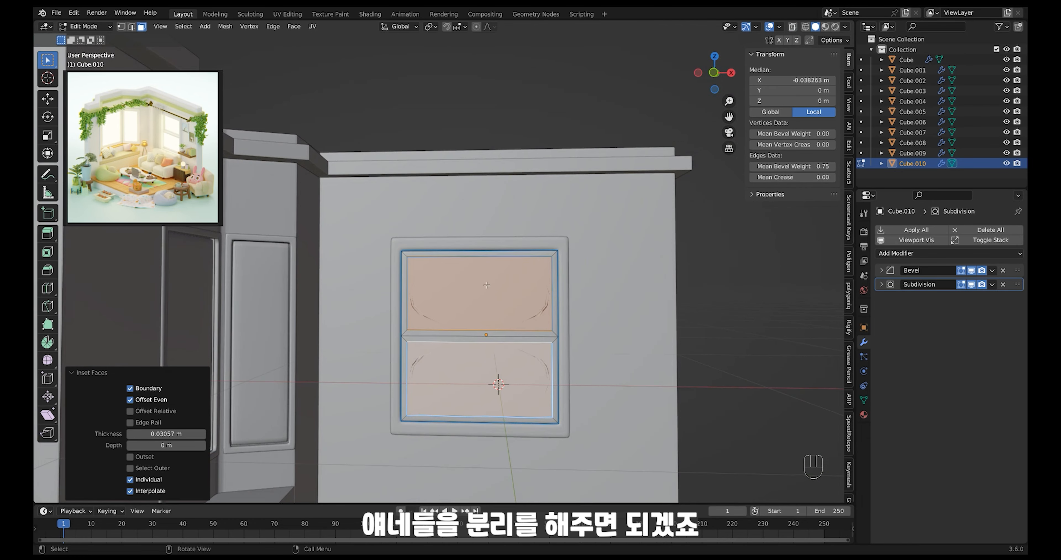
Try to open the upper pane by bridging its front and back inset faces with Bridge Edge Loops.
ctrl+middle_drag(557, 336, 581, 288)
key(Tab)
key(Tab)
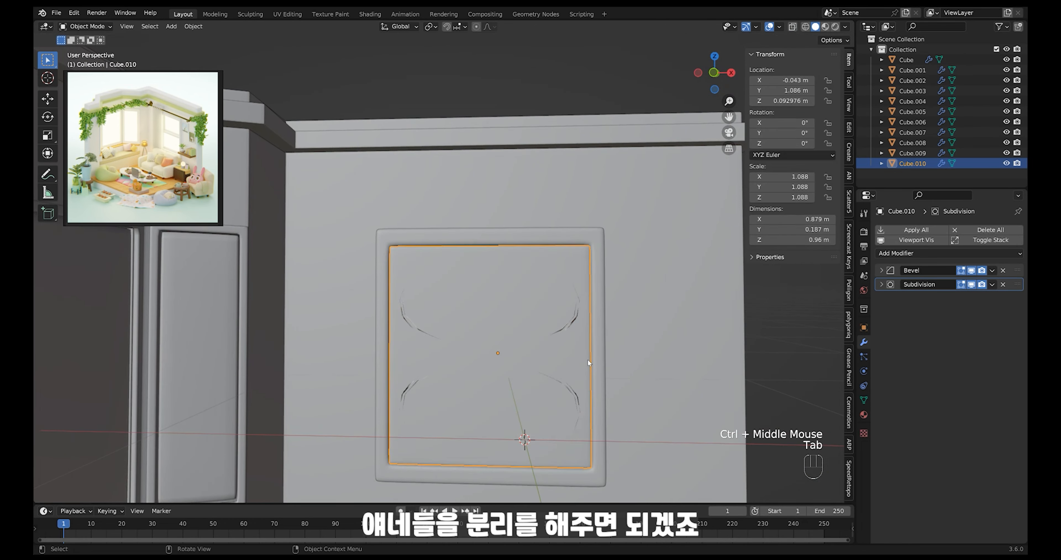
middle_drag(558, 341, 414, 333)
click(490, 330)
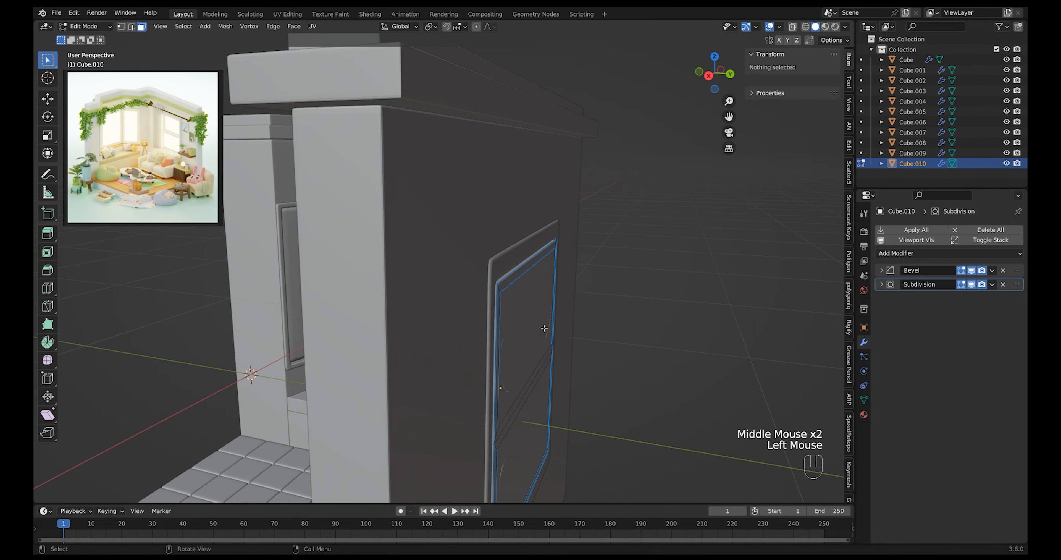
click(526, 327)
middle_drag(525, 327, 561, 333)
shift+click(547, 324)
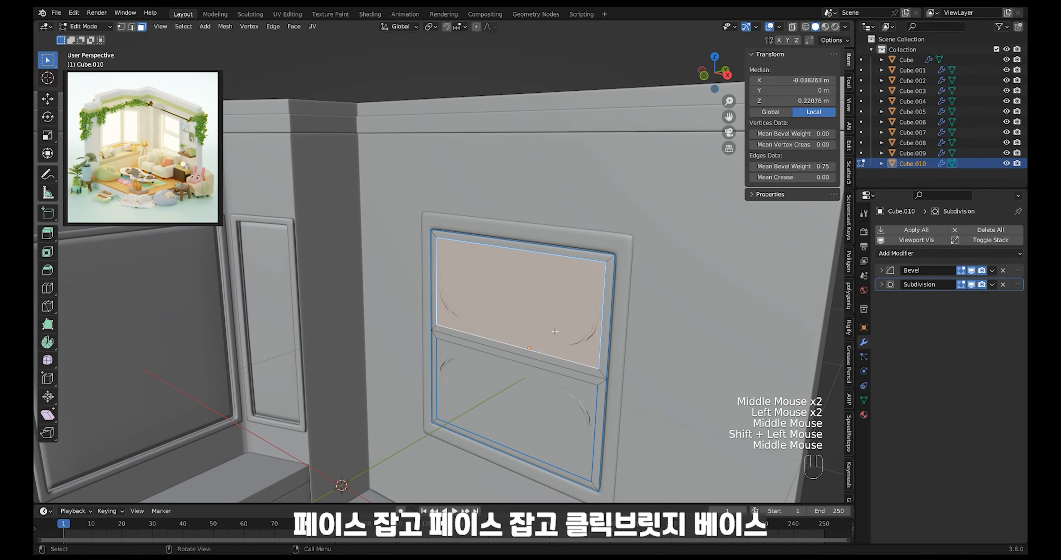
right_click(555, 331)
click(534, 392)
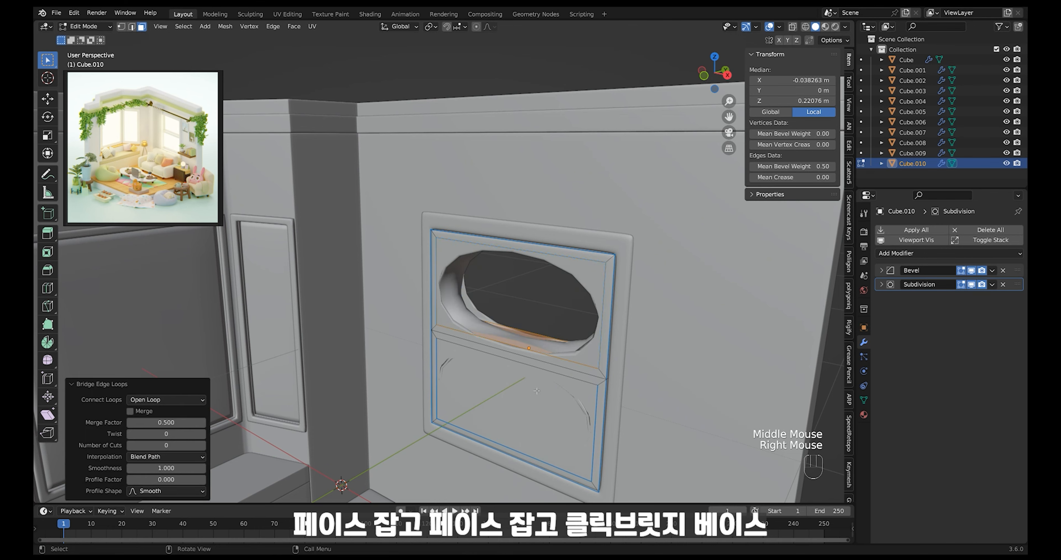
middle_drag(536, 391, 514, 372)
key(alt+z)
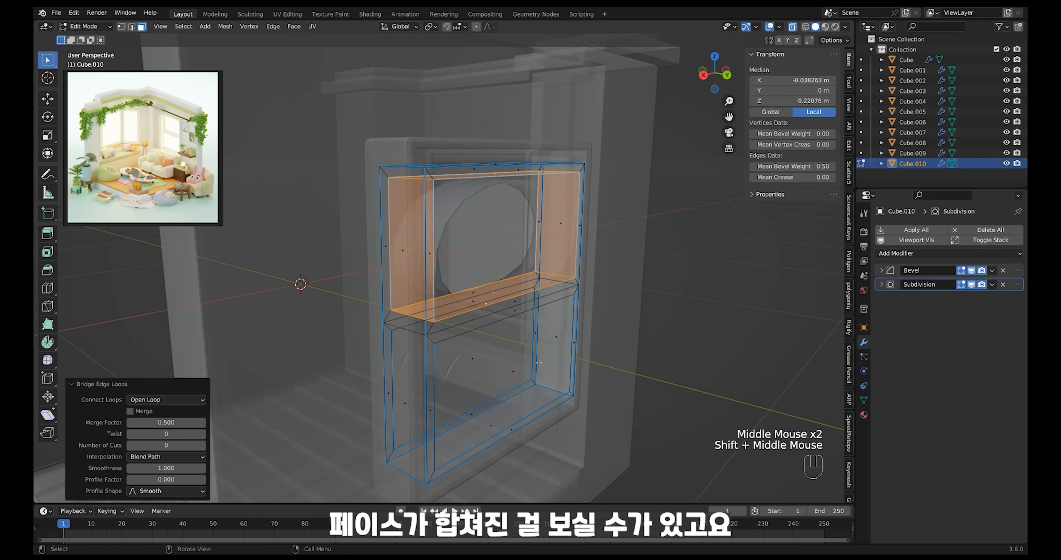
Undo the bridge between the upper pane's front and back faces.
key(Tab)
click(514, 372)
key(Tab)
key(ctrl+alt+z)
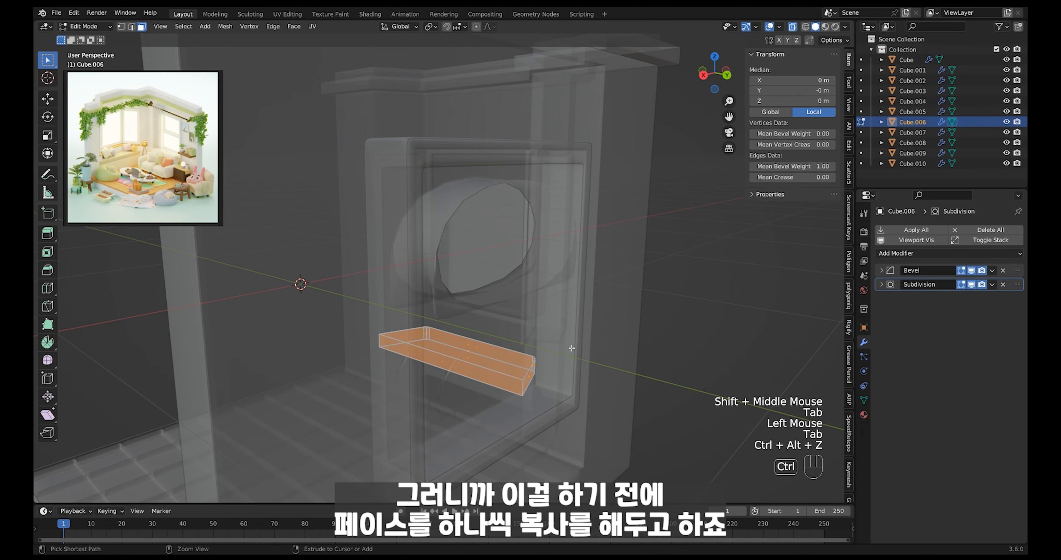
key(ctrl+z)
key(ctrl+z)
key(ctrl+z)
key(ctrl+z)
key(ctrl+z)
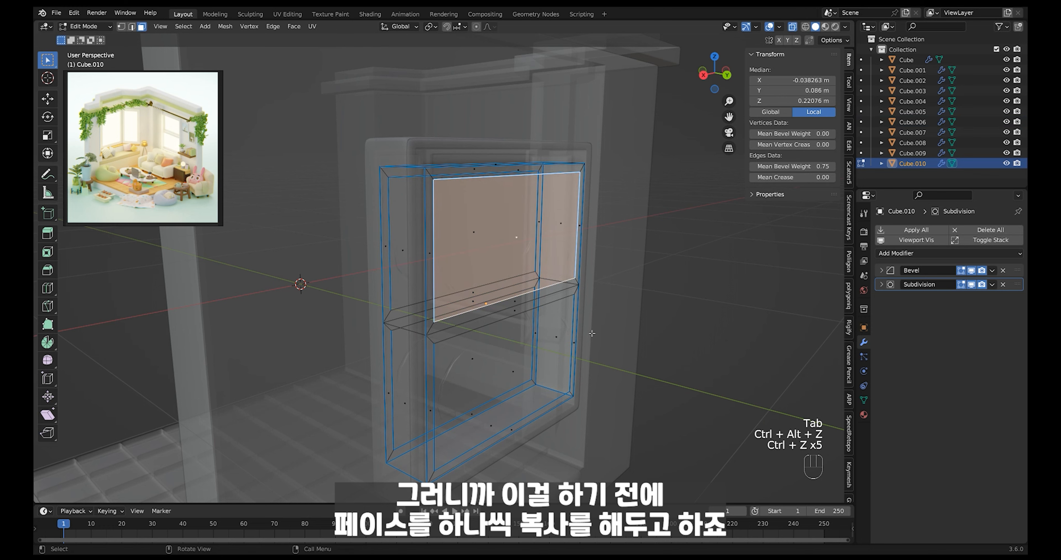
Duplicate the upper and lower inset pane faces and move the copies about 0.348 m along Y, away from the window panel.
key(Tab)
key(Tab)
click(530, 239)
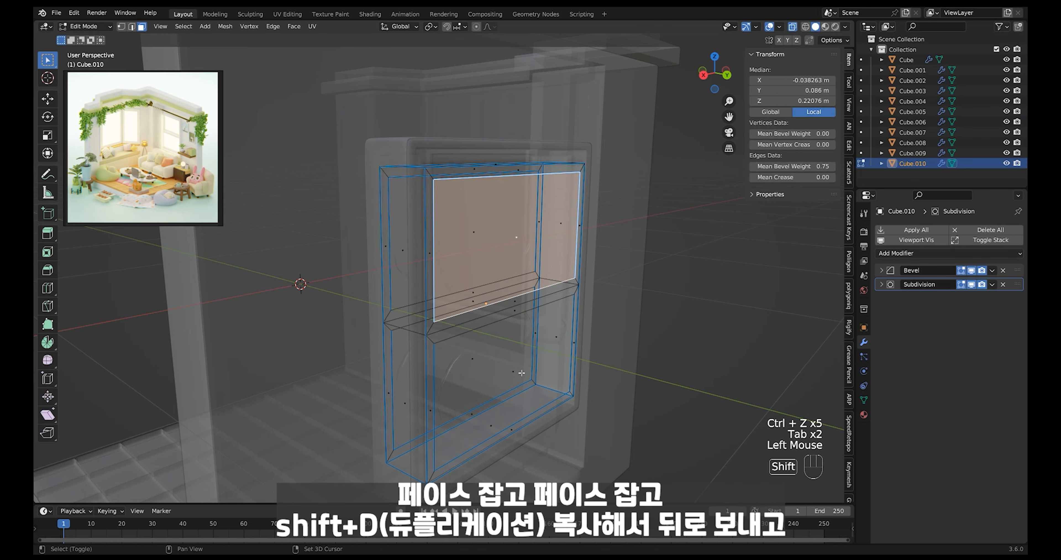
shift+click(533, 342)
mouse_move(533, 341)
ctrl+middle_down()
mouse_move(543, 366)
mouse_move(540, 353)
ctrl+middle_up()
key(shift+d)
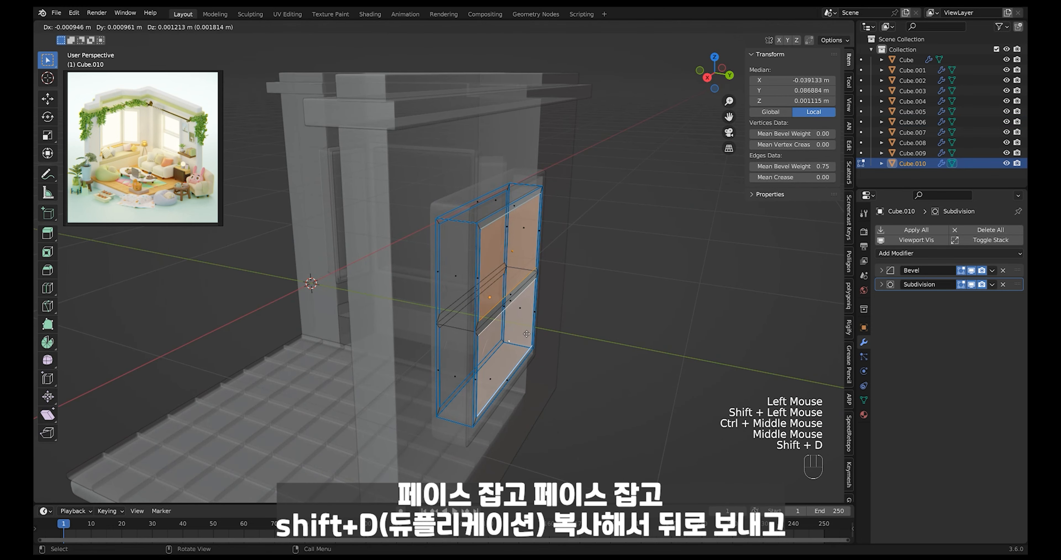
click(594, 340)
Separate the duplicated pane faces into their own object by selection and return to Object Mode.
key(p)
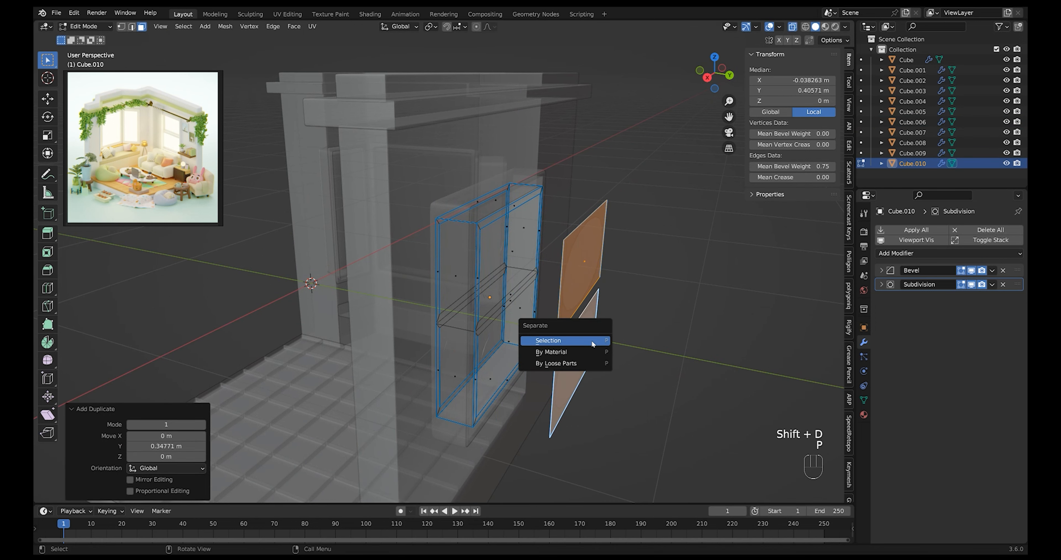
click(591, 340)
key(Tab)
click(597, 325)
middle_drag(598, 328, 596, 322)
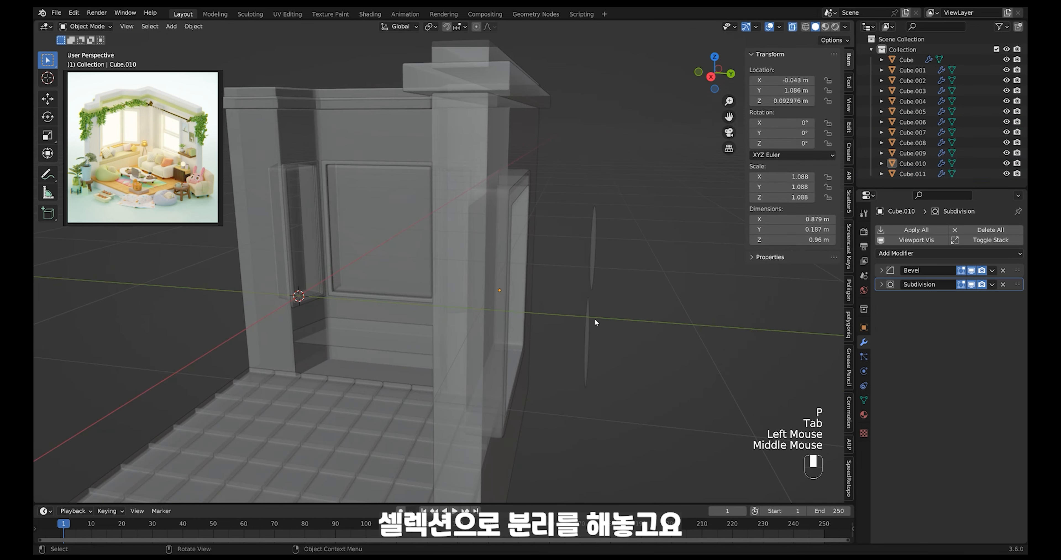
Extrude both separated pane faces along negative Y to a thickness of about 0.083 m.
click(594, 271)
key(Tab)
drag(668, 156, 578, 414)
middle_drag(597, 363, 631, 325)
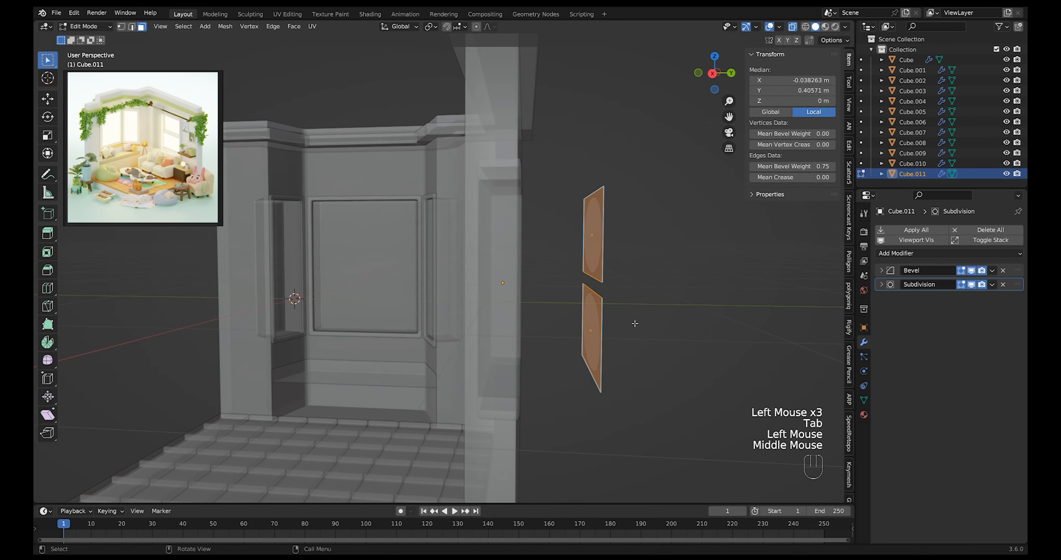
key(e)
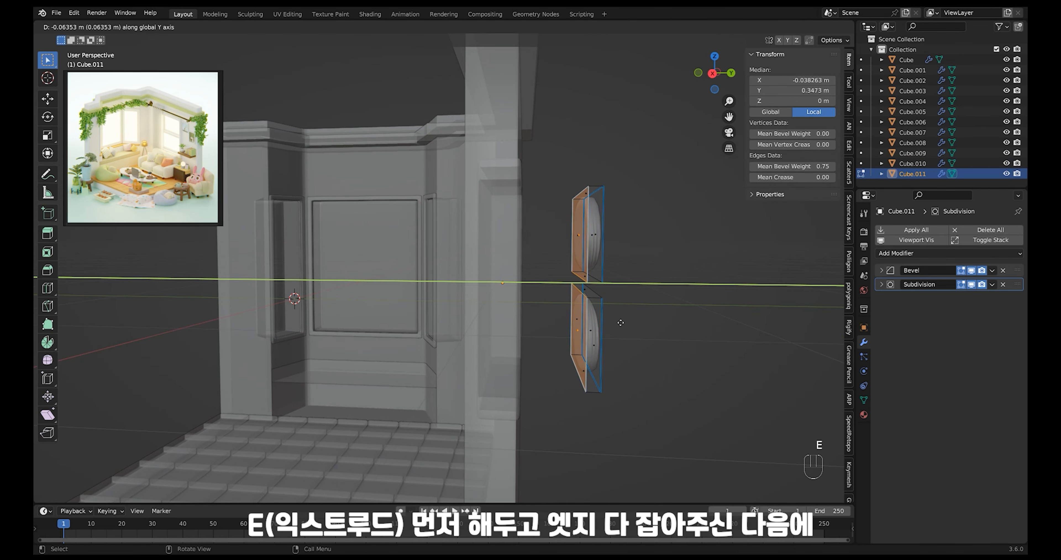
click(617, 325)
Raise the mean bevel weight of all edges on both extruded panes to 0.99.
mouse_move(660, 153)
mouse_down()
mouse_move(514, 447)
mouse_move(604, 260)
mouse_move(524, 467)
mouse_move(580, 308)
mouse_move(566, 394)
mouse_up()
key(alt+z)
key(alt+z)
drag(784, 166, 793, 166)
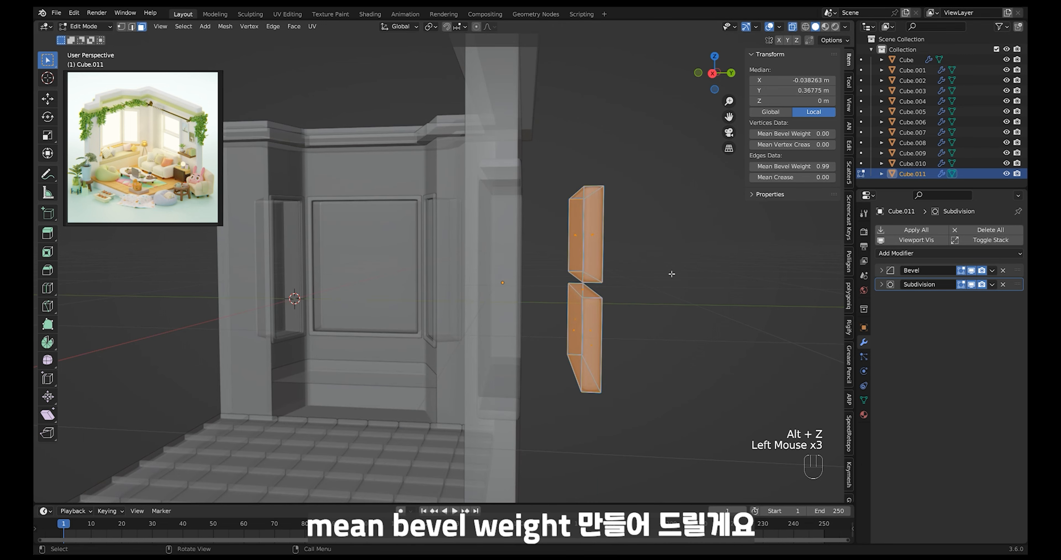
key(alt+z)
click(655, 268)
middle_drag(655, 267, 498, 288)
Open the window panel's upper half by bridging its front and back inset faces with Bridge Faces.
key(Tab)
click(529, 281)
key(Tab)
key(alt+z)
click(519, 257)
click(462, 264)
shift+click(486, 275)
right_click(508, 259)
click(505, 263)
Open the window panel's lower half by bridging its front and back inset faces with Bridge Faces.
middle_drag(498, 288, 496, 311)
click(498, 311)
shift+click(478, 306)
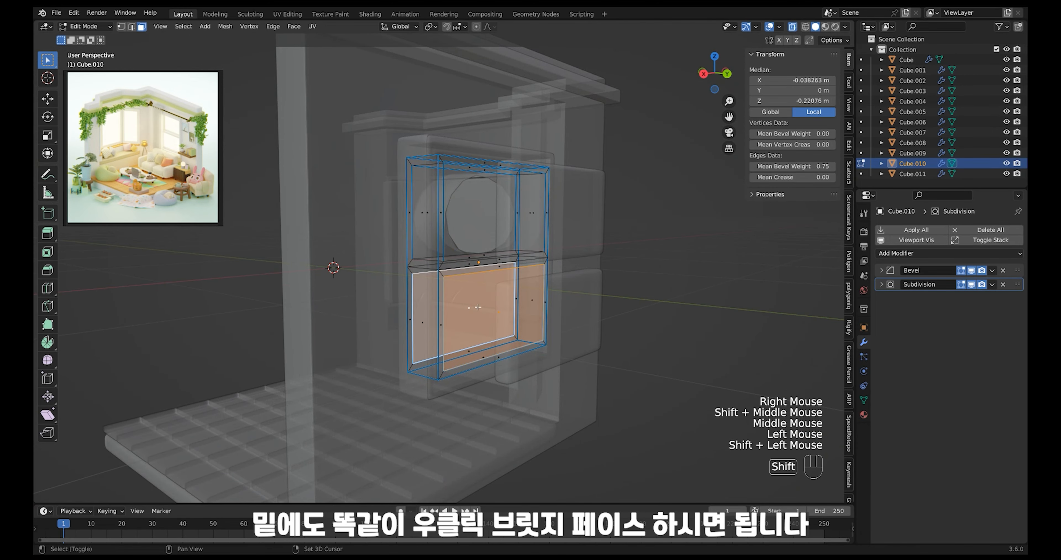
right_click(500, 303)
click(501, 303)
Select all faces of the upper window frame in front view and separate them into a new object.
middle_drag(528, 270, 597, 222)
key(alt+z)
key(alt+z)
key(2)
alt+shift+click(589, 229)
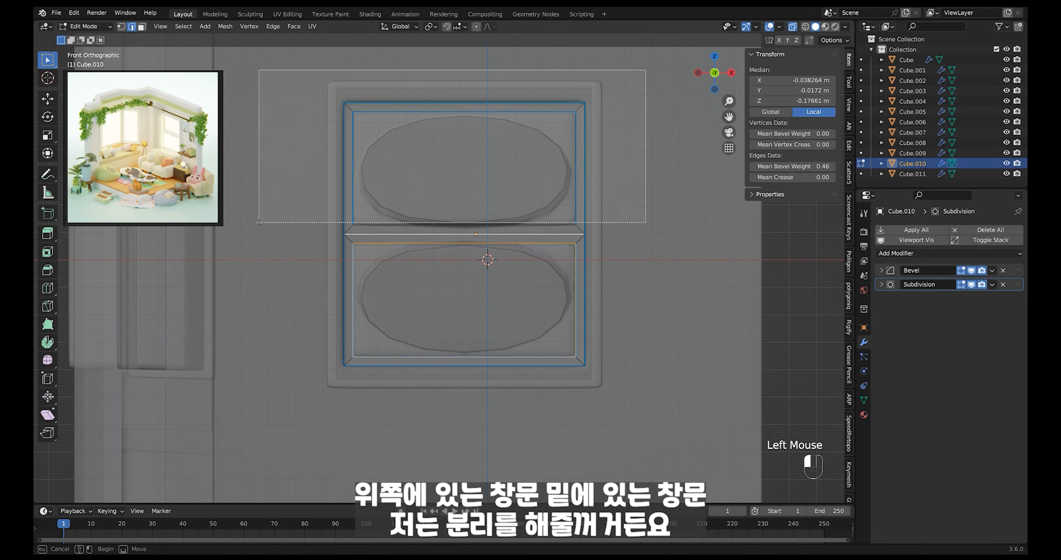
drag(259, 222, 252, 232)
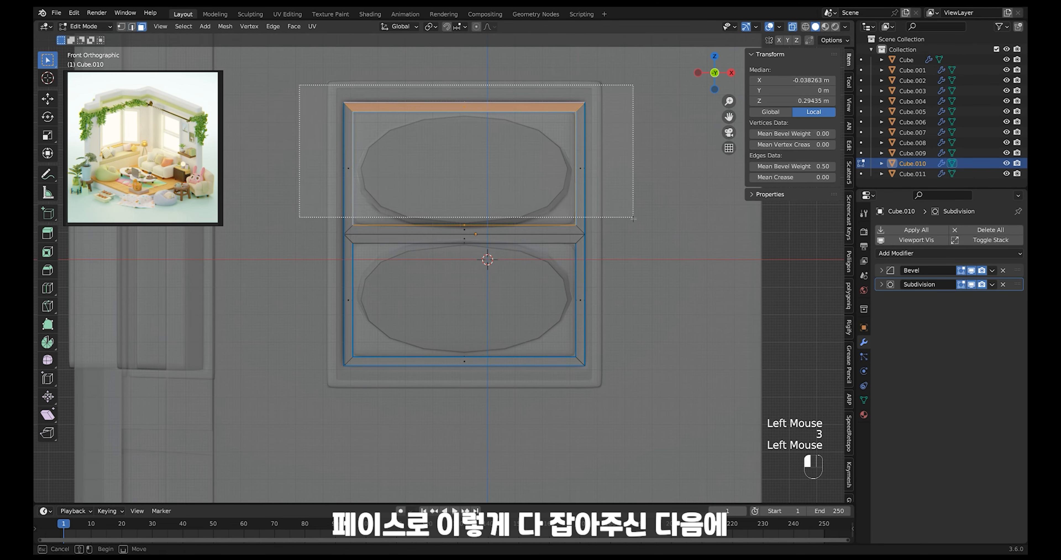
drag(633, 233, 633, 235)
key(p)
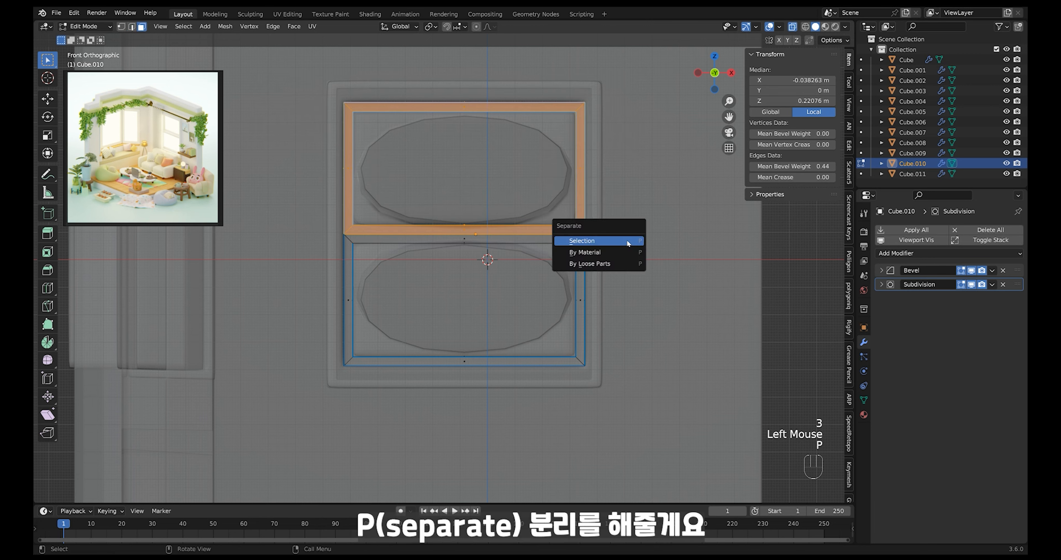
click(624, 241)
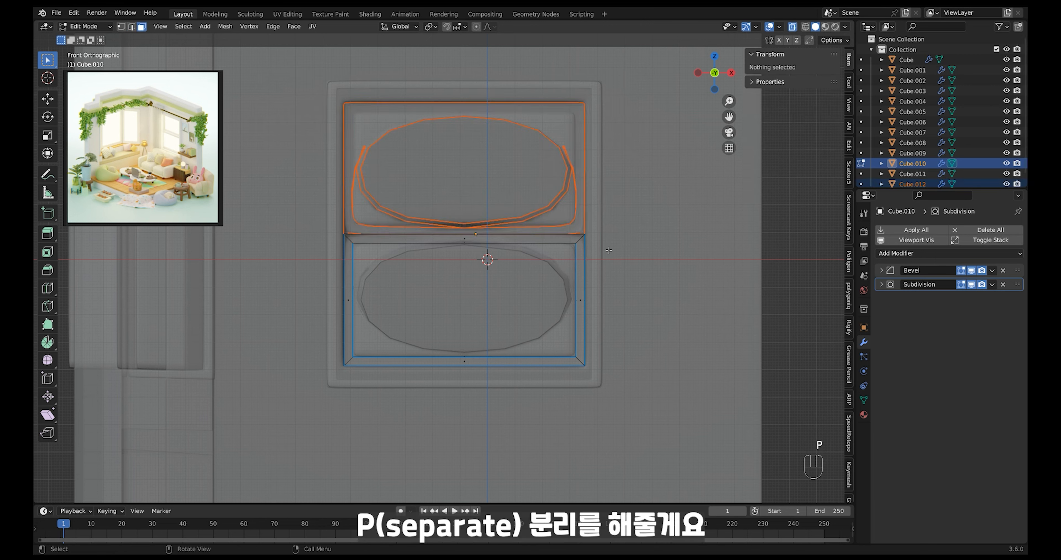
Select the separated upper window frame in Object Mode and isolate it in local view.
key(g)
key(Tab)
click(578, 217)
click(577, 217)
key(g)
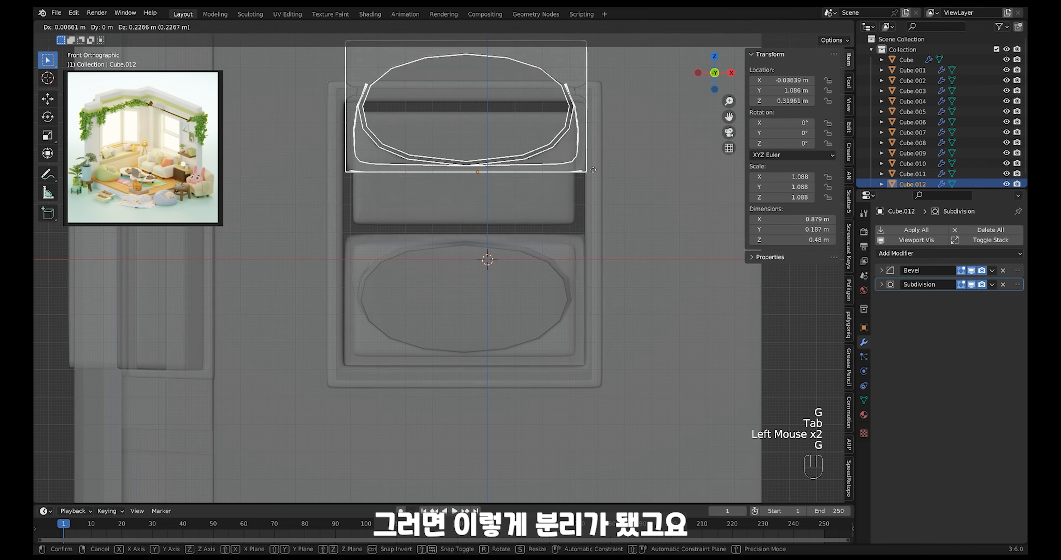
right_click(589, 220)
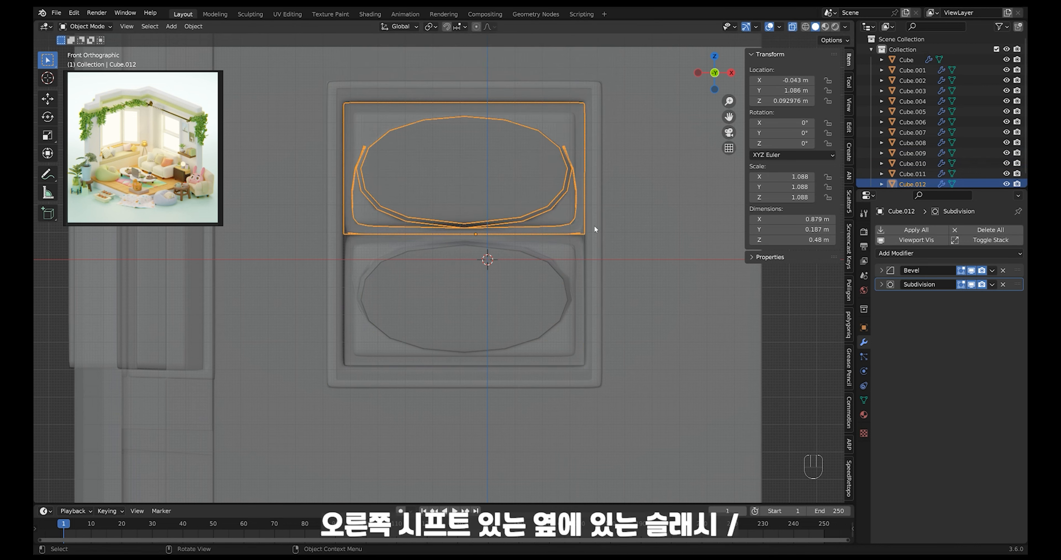
key(slash)
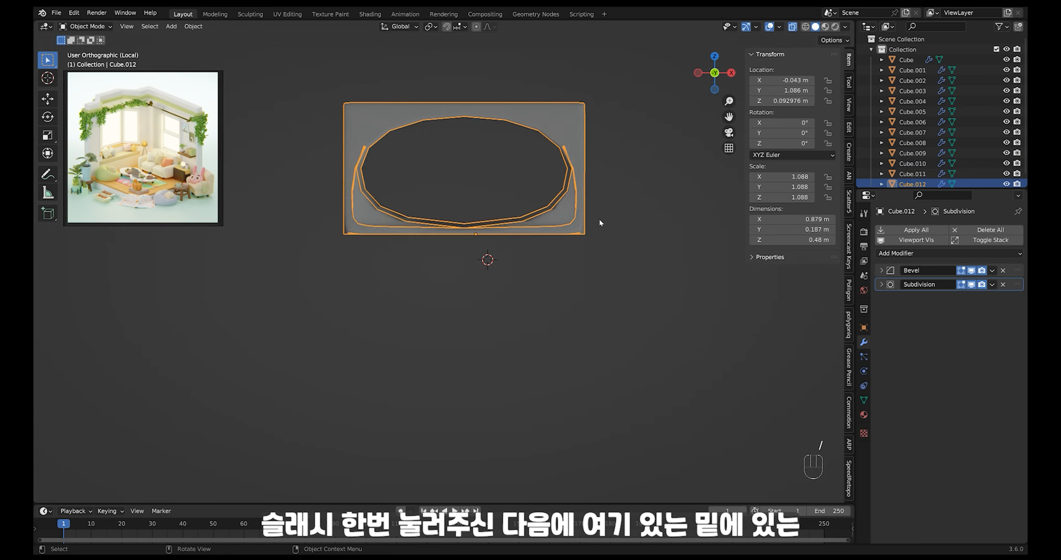
middle_drag(591, 243, 620, 227)
Select the open border edge loop on the upper frame's underside and fill it with a face.
key(Tab)
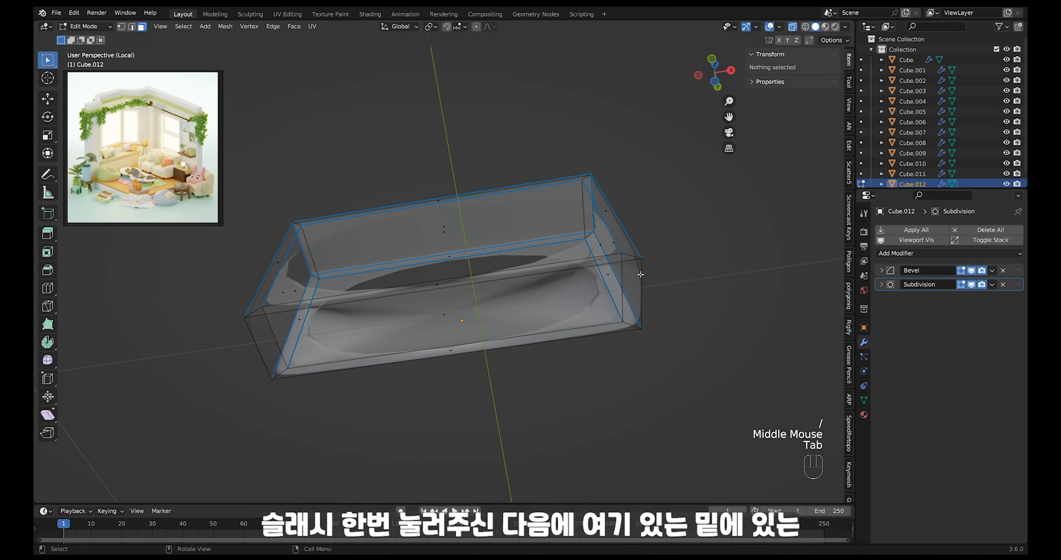
mouse_move(641, 274)
middle_down()
mouse_move(601, 338)
mouse_move(608, 363)
mouse_move(615, 354)
middle_up()
key(alt+z)
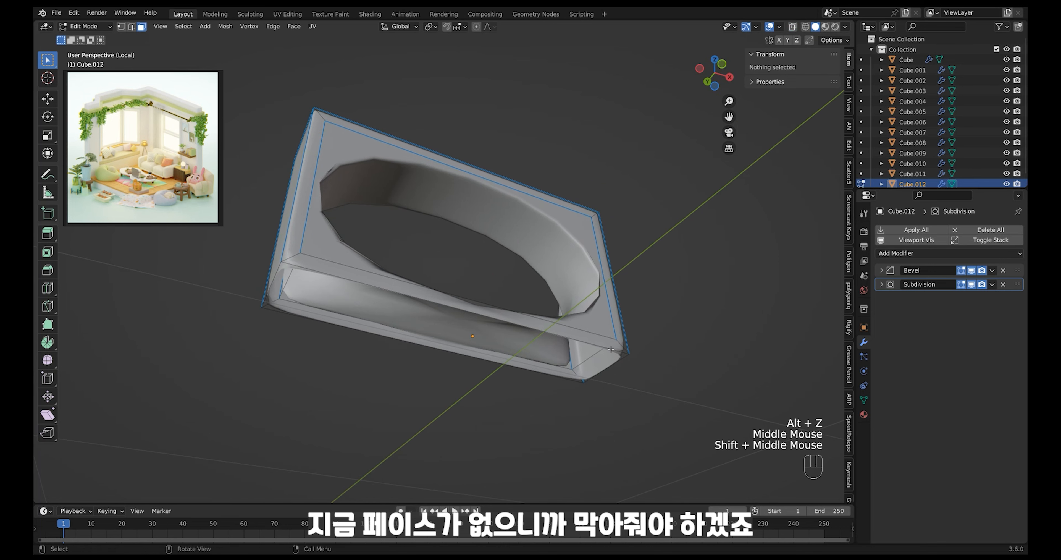
key(shift)
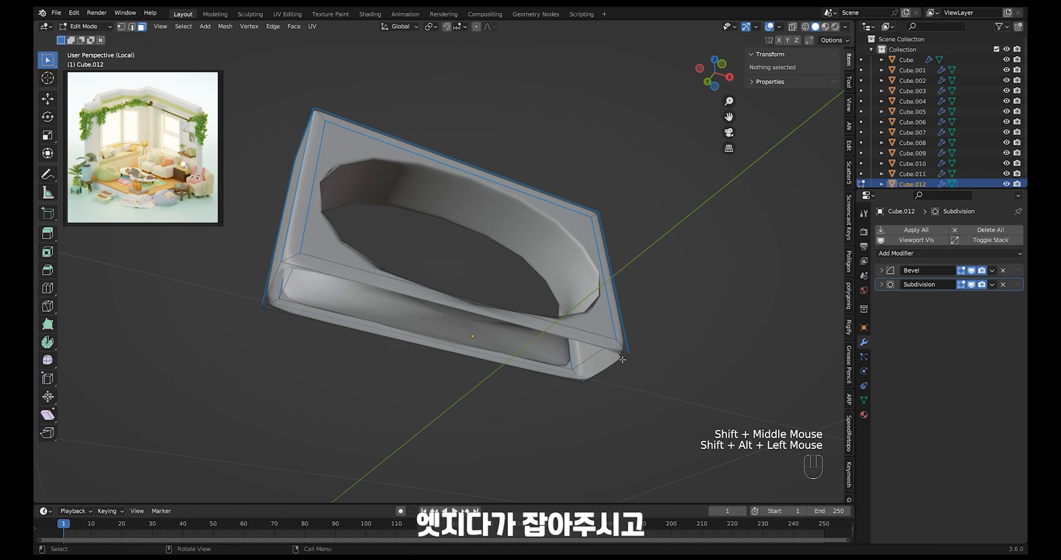
click(621, 372)
key(2)
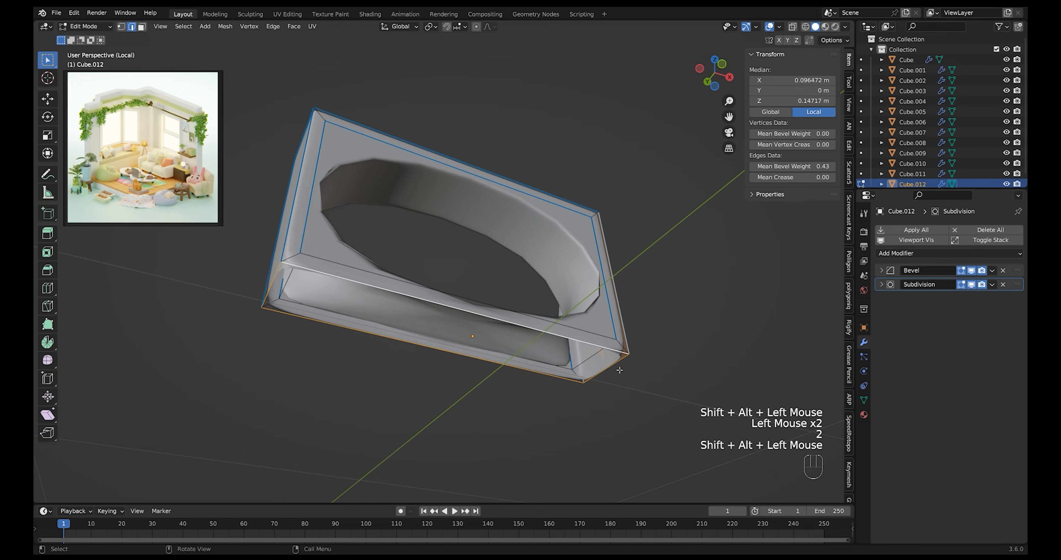
key(f)
middle_drag(621, 364, 606, 377)
ctrl+middle_drag(605, 376, 604, 379)
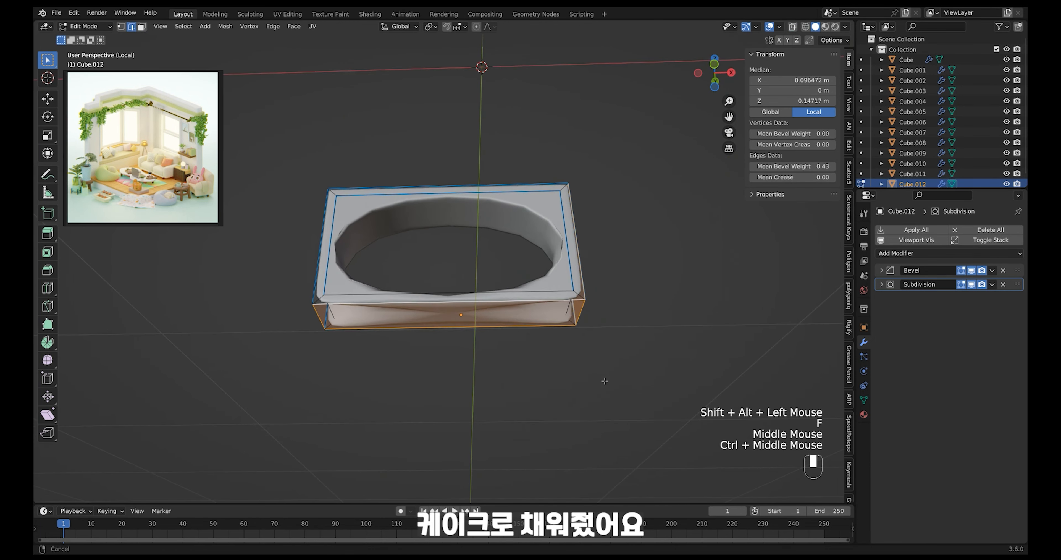
Select all edges of the upper window frame and set their mean bevel weight to 1.00.
key(alt+z)
drag(644, 156, 227, 441)
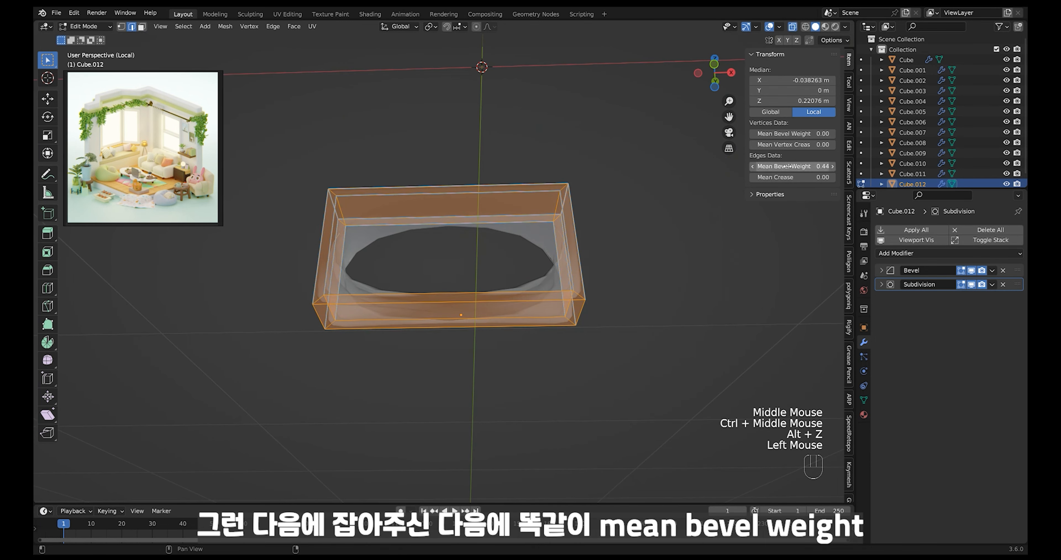
drag(792, 166, 819, 167)
key(alt+z)
click(615, 299)
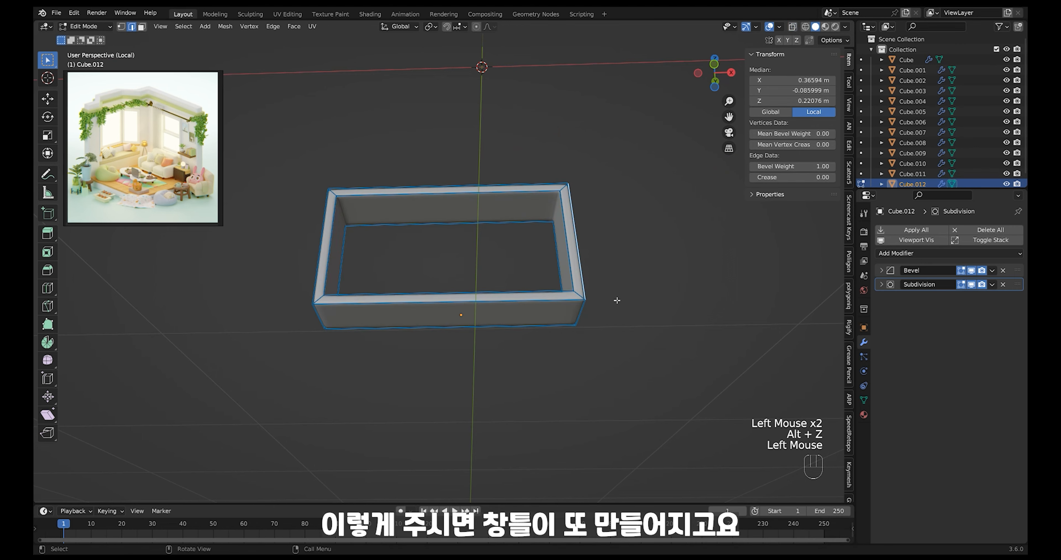
mouse_move(616, 298)
middle_down()
mouse_move(612, 323)
mouse_move(615, 298)
middle_up()
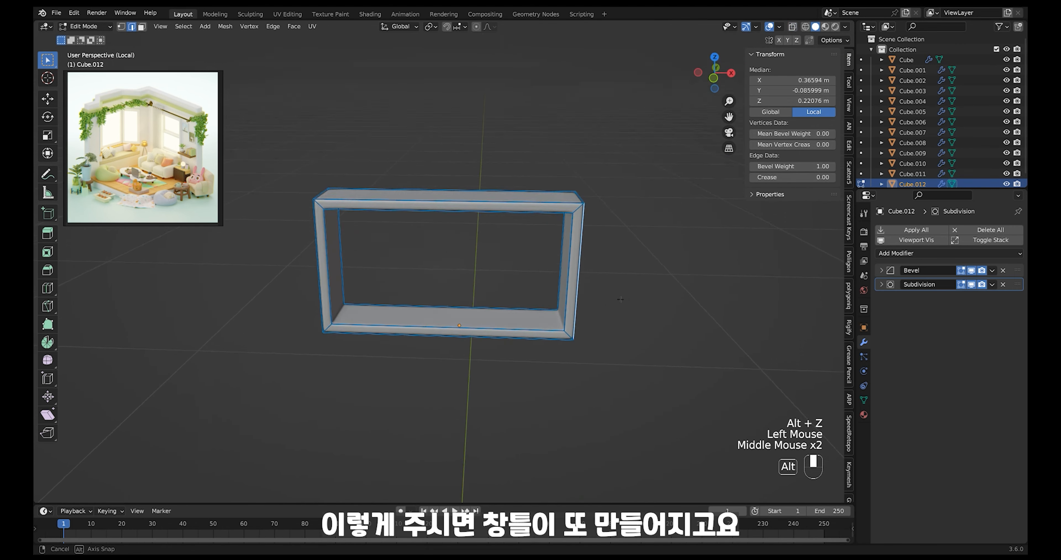
Finish editing the upper frame, leave local view, and isolate the lower window frame instead.
key(Tab)
key(alt+z)
key(alt+z)
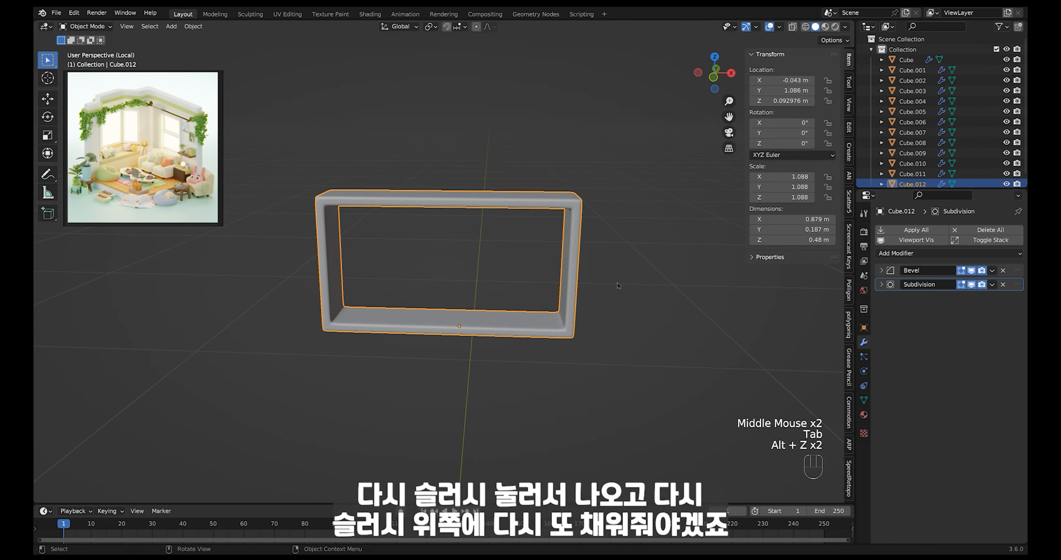
click(615, 280)
key(slash)
click(578, 293)
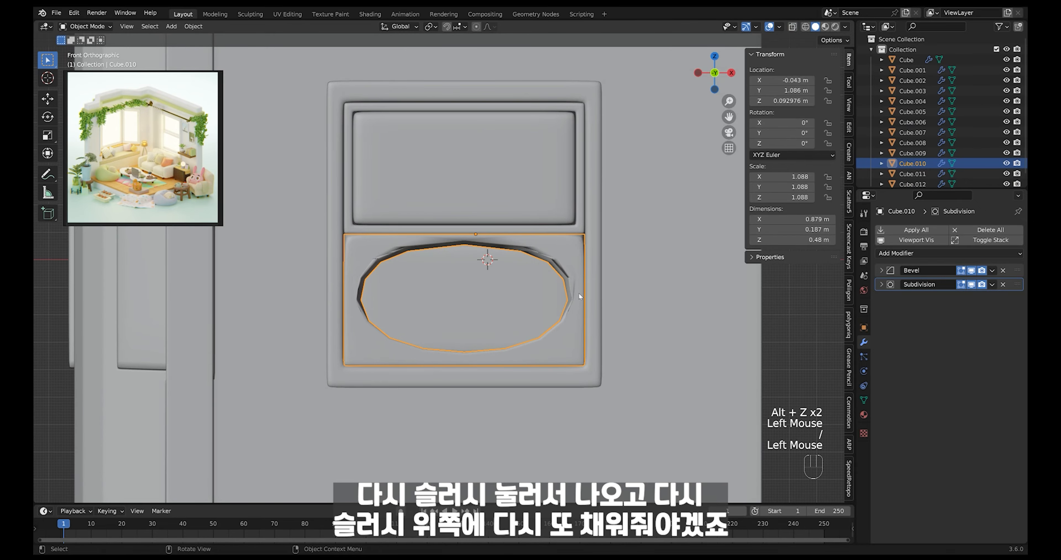
key(slash)
mouse_move(596, 293)
middle_down()
mouse_move(594, 307)
mouse_move(585, 284)
mouse_move(610, 296)
middle_up()
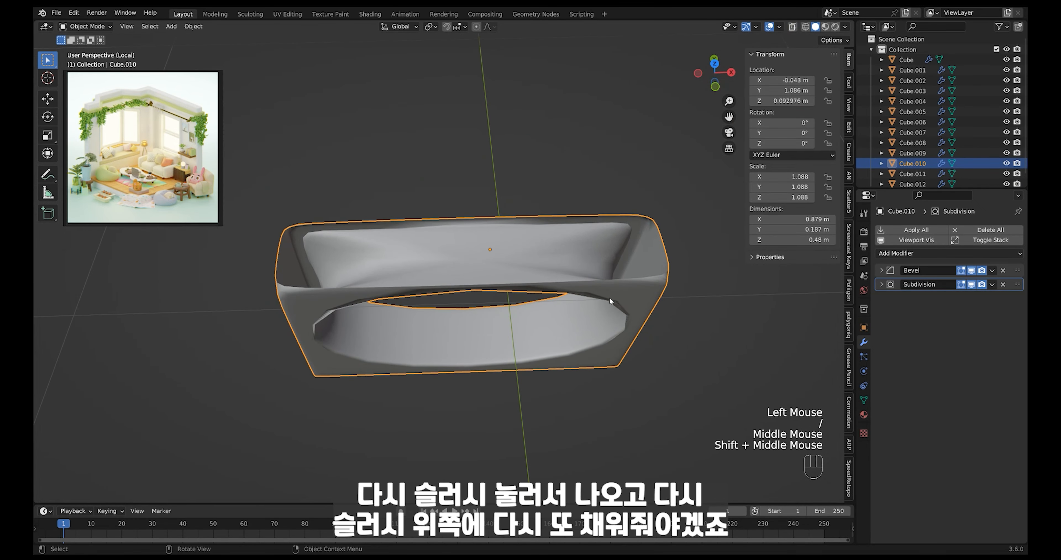
Select the open border edge loop along the lower frame's top and fill it with a face.
key(Tab)
key(2)
alt+shift+click(660, 229)
key(f)
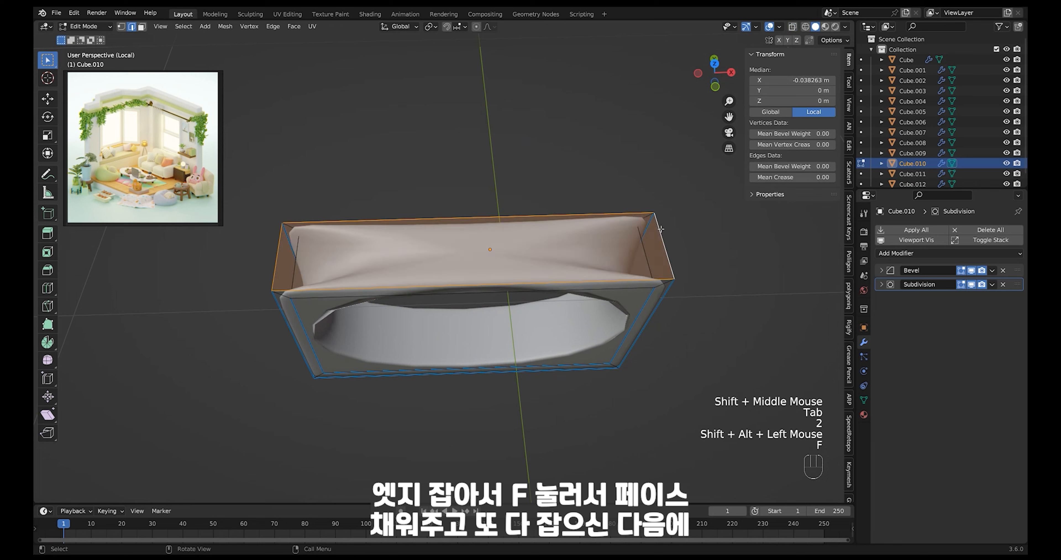
Raise the mean bevel weight of all lower frame edges to the maximum and return to the full scene in Object Mode.
ctrl+middle_drag(671, 211, 634, 232)
key(alt+z)
drag(650, 174, 224, 480)
drag(786, 165, 876, 173)
key(alt+z)
mouse_move(604, 308)
middle_down()
mouse_move(599, 288)
mouse_move(581, 284)
mouse_move(608, 299)
middle_up()
click(608, 299)
key(Tab)
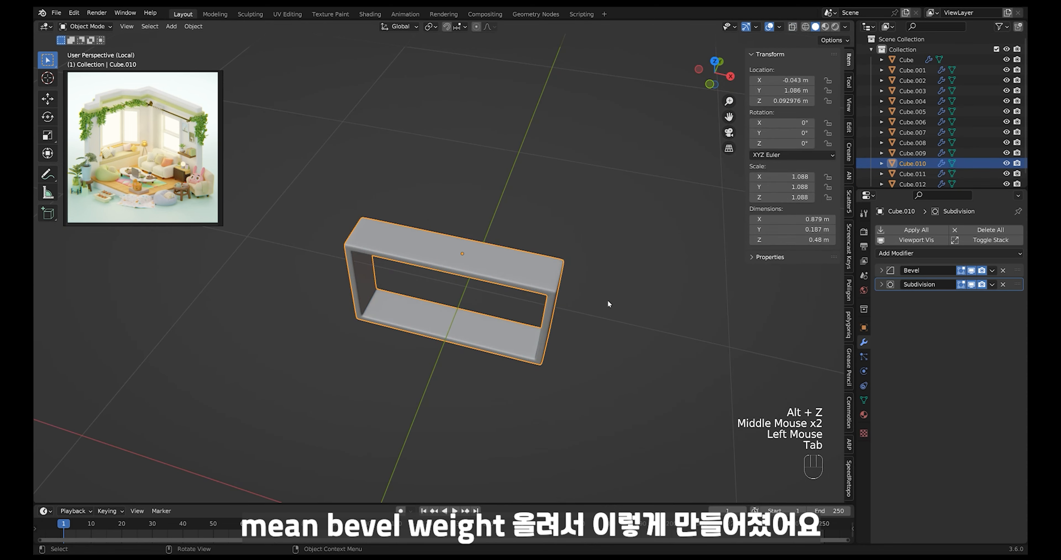
key(alt+z)
key(alt+z)
click(607, 296)
key(KP_Divide)
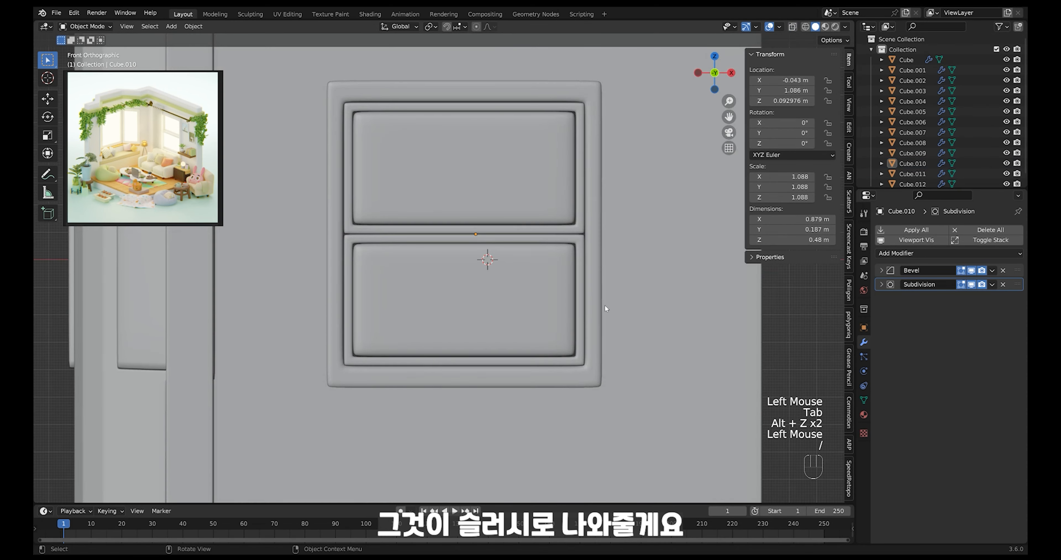
Move the two glass panes about -0.402 m along Y so they sit inside the window frames.
mouse_move(604, 305)
middle_down()
mouse_move(573, 305)
mouse_move(587, 305)
middle_up()
click(567, 291)
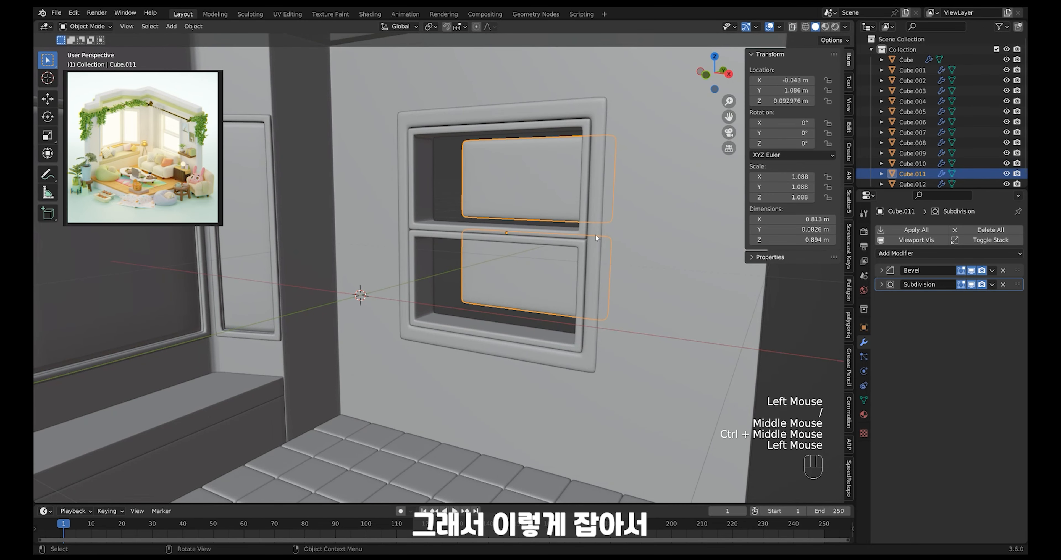
middle_drag(595, 234, 593, 269)
key(alt+z)
key(g)
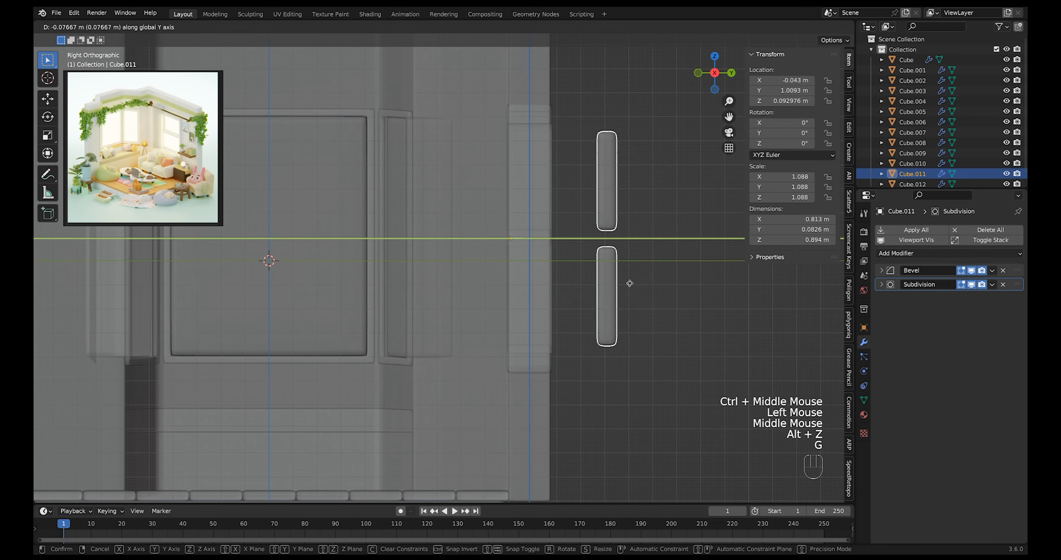
click(559, 294)
key(alt+z)
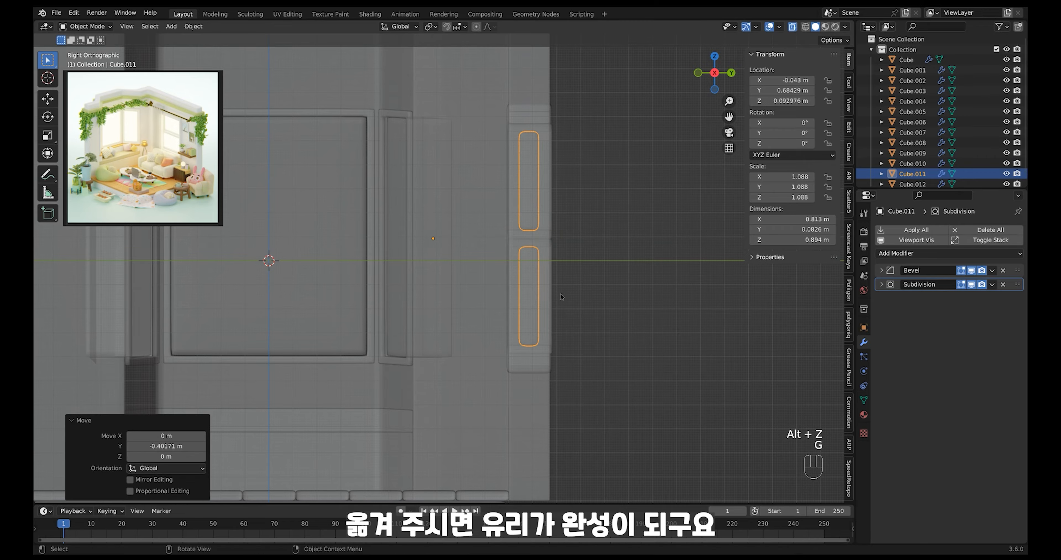
Nudge the glass panes by about -0.002 m along Y to fine-tune their depth in the frames.
mouse_move(589, 295)
middle_down()
mouse_move(616, 297)
mouse_move(557, 306)
mouse_move(602, 283)
middle_up()
key(alt+z)
key(g)
middle_click(580, 298)
click(579, 294)
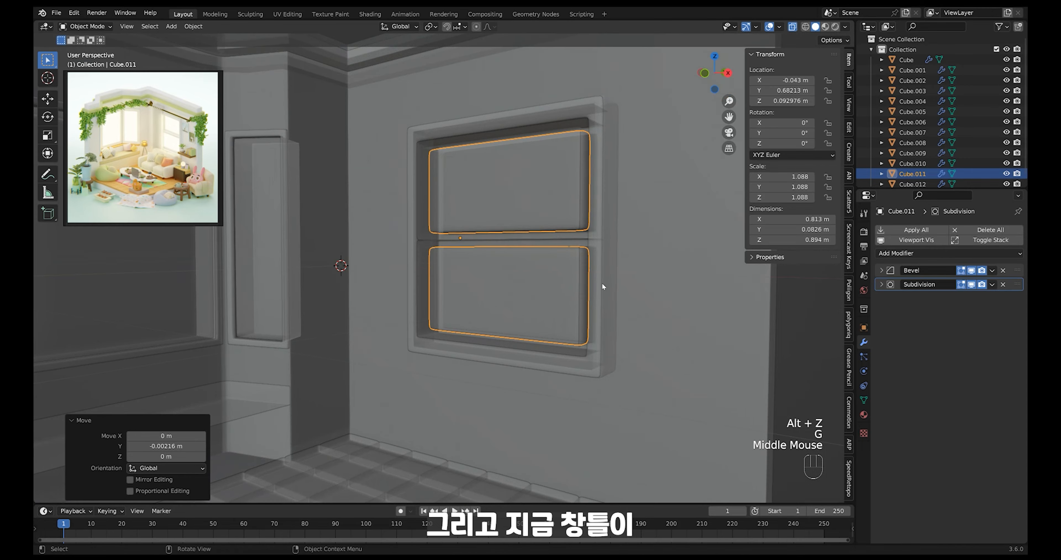
Scale both window frames together along global Y to a depth of about 0.091 m.
click(571, 237)
shift+click(601, 256)
middle_drag(582, 275, 542, 85)
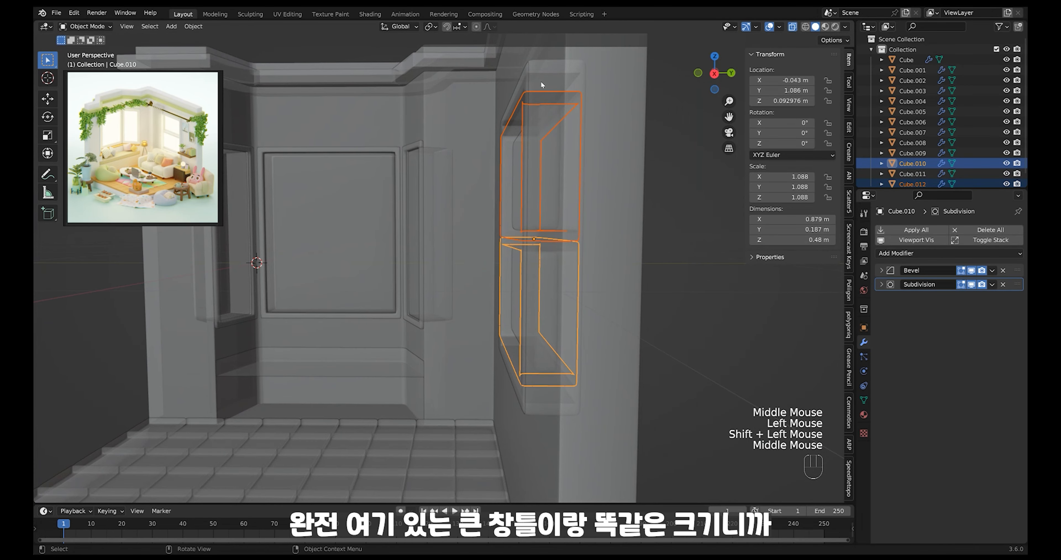
alt+middle_drag(585, 301, 580, 304)
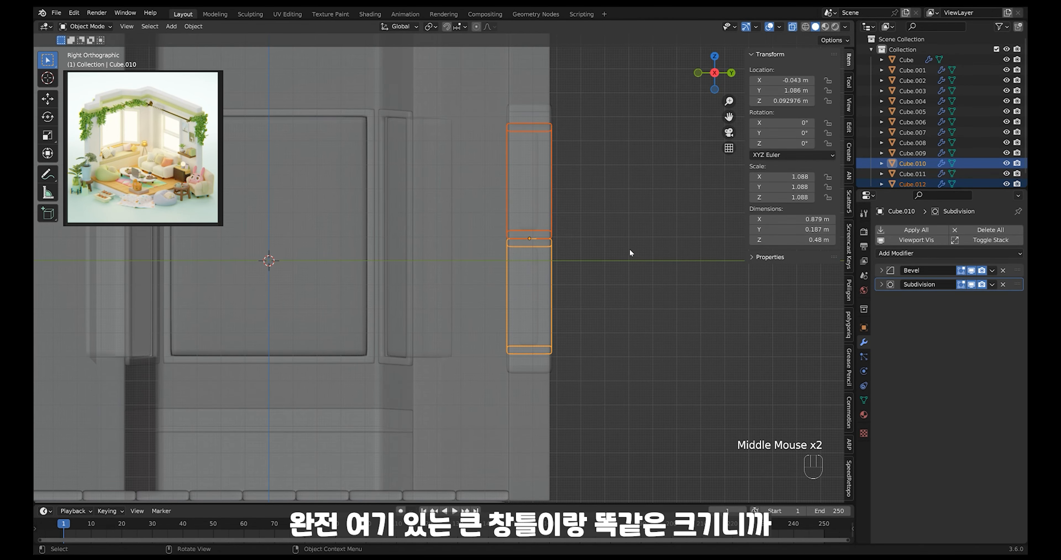
key(s)
key(y)
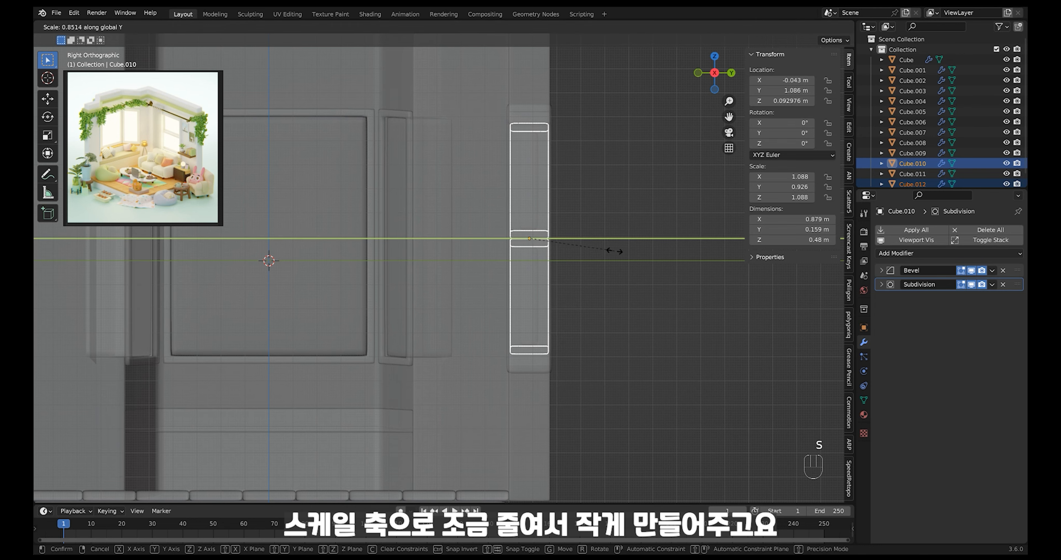
click(578, 252)
Separate the lower glass pane from the upper one into its own object and return to Object Mode.
middle_drag(561, 245, 478, 304)
click(553, 273)
key(Tab)
click(475, 306)
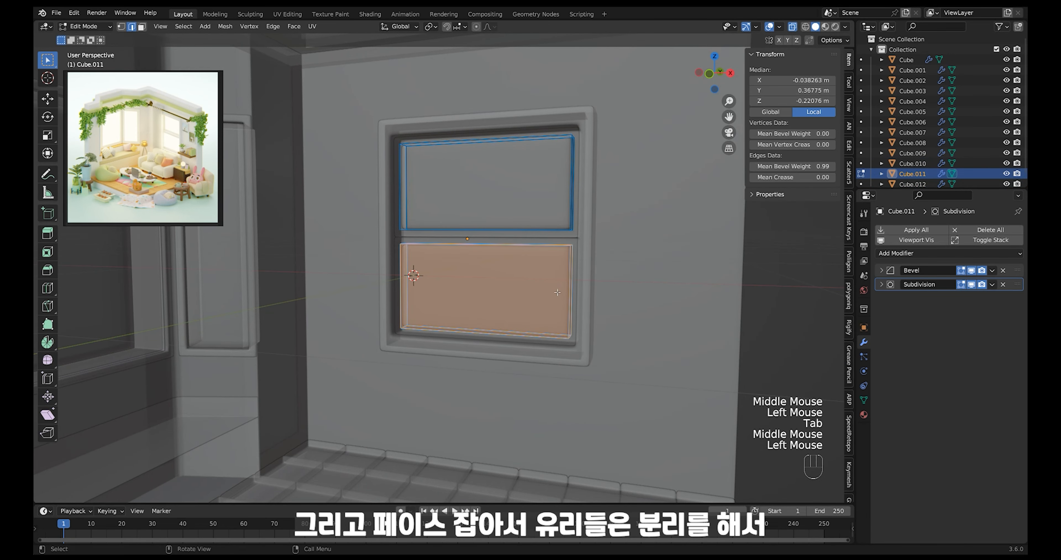
key(p)
click(555, 291)
key(Tab)
Select both window frames together with both glass panes in the right orthographic view.
click(573, 252)
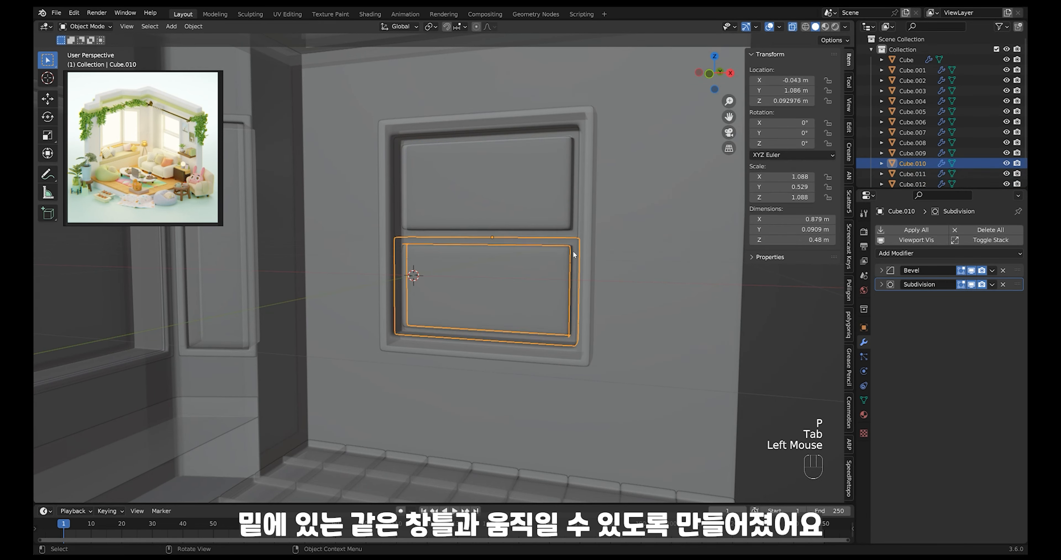
click(571, 259)
shift+click(577, 254)
middle_drag(576, 255, 585, 305)
key(alt+z)
middle_drag(585, 304, 554, 290)
key(alt+z)
middle_drag(544, 165, 593, 207)
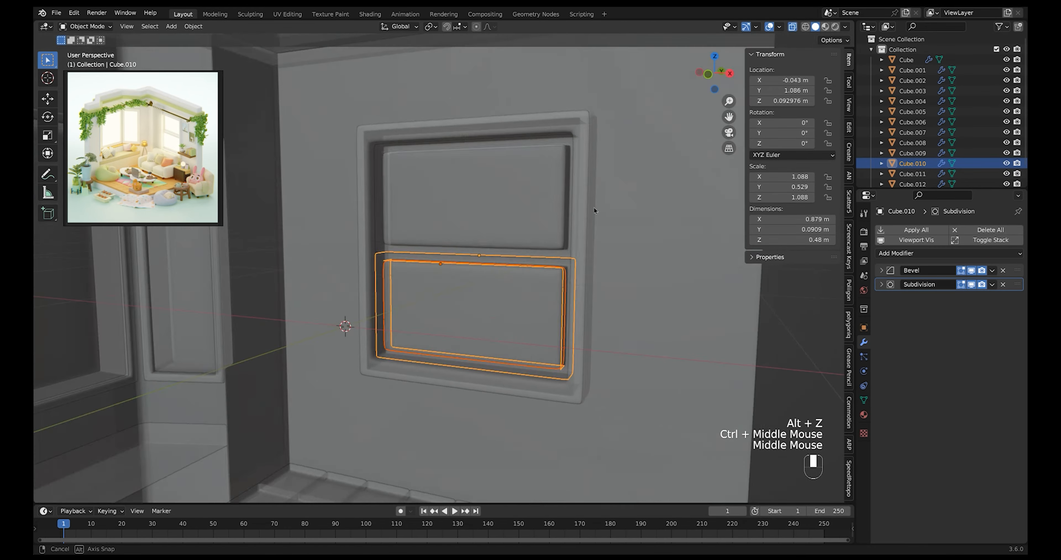
drag(517, 187, 484, 311)
middle_drag(484, 311, 517, 193)
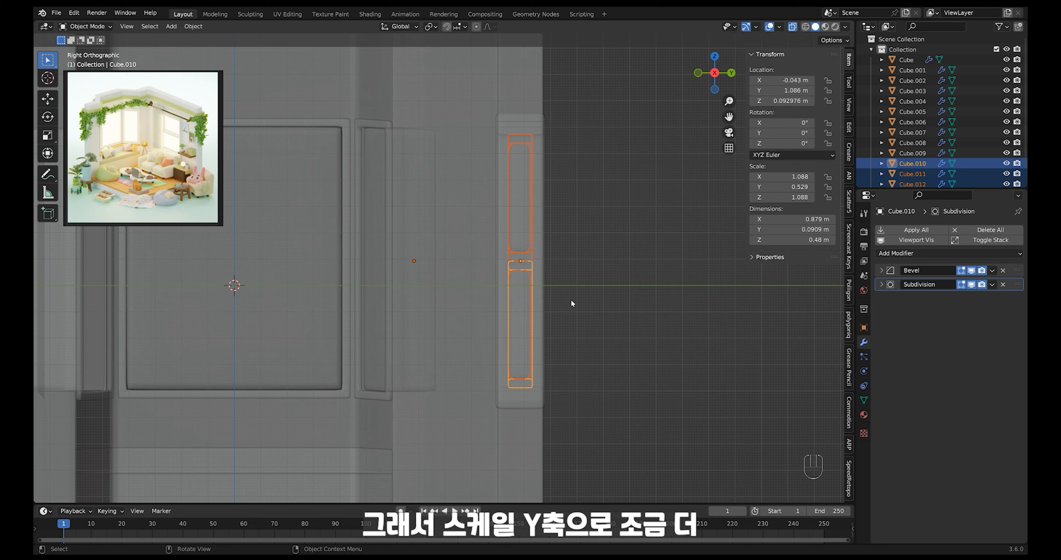
key(s)
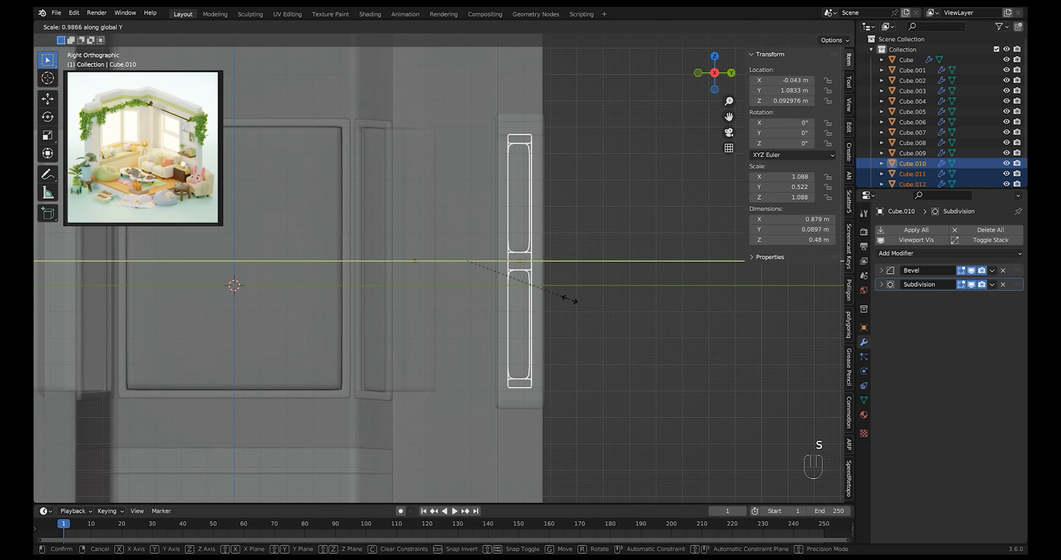
key(y)
click(556, 293)
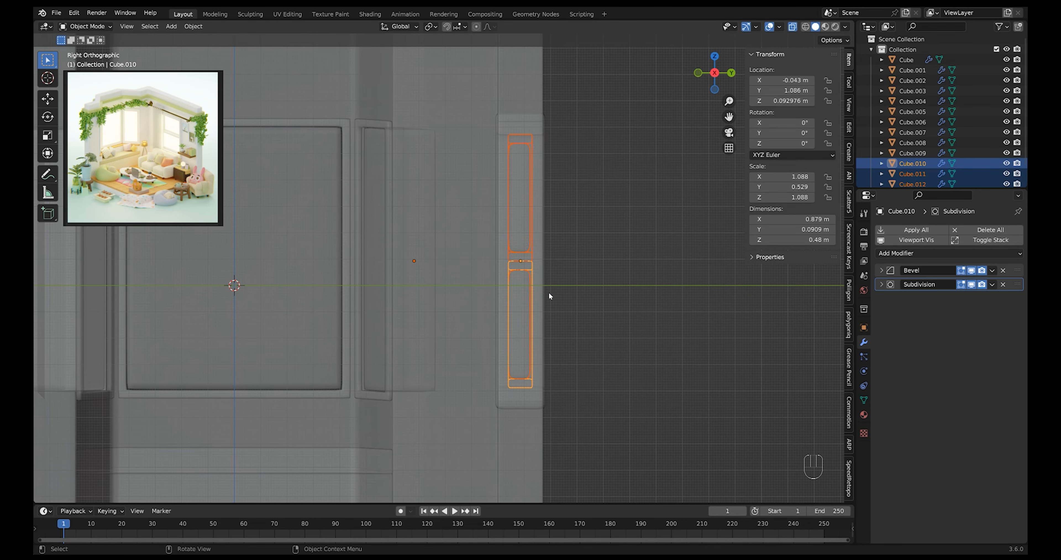
Set the origins of the frames and glass panes to their geometry and scale them by 0.761 along Y.
right_click(549, 292)
mouse_move(523, 366)
click(593, 377)
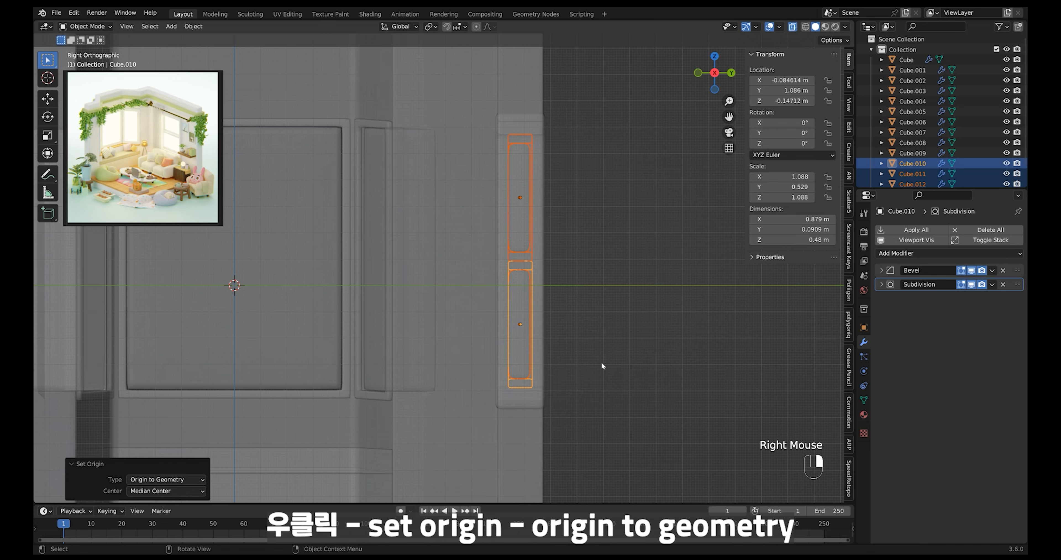
key(s)
key(y)
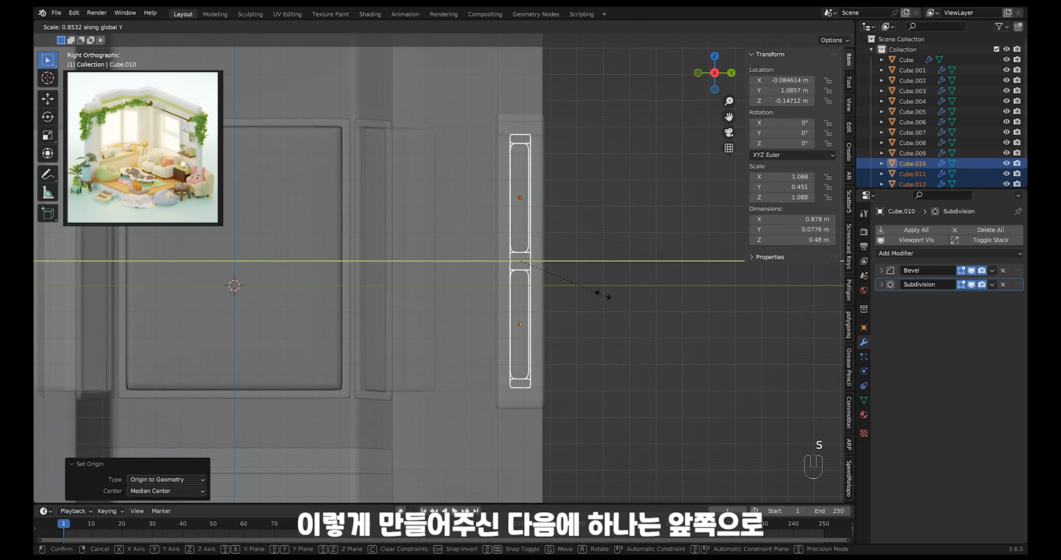
click(597, 290)
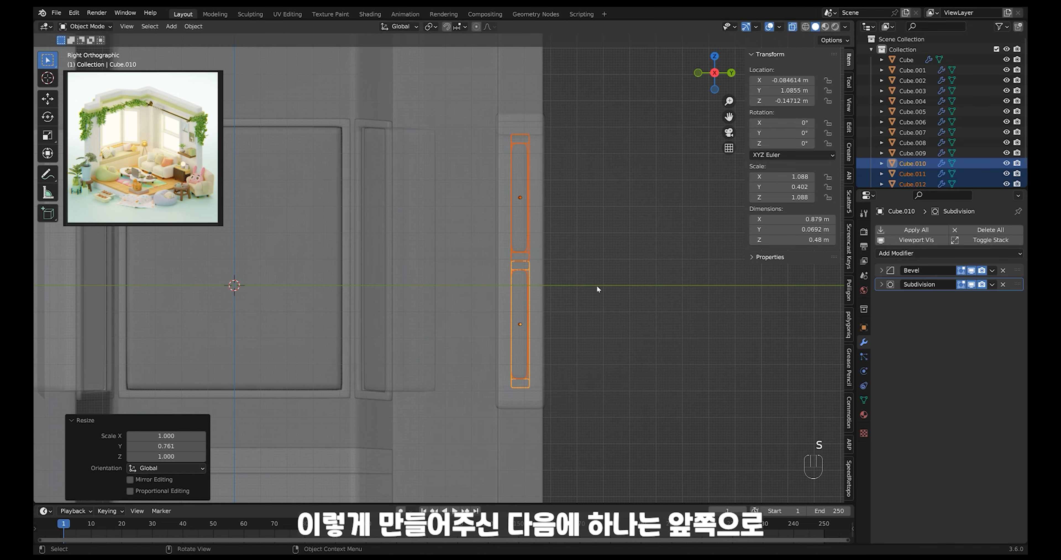
Move both window frames and glass panes about -0.036 m along Y.
key(g)
key(y)
click(560, 325)
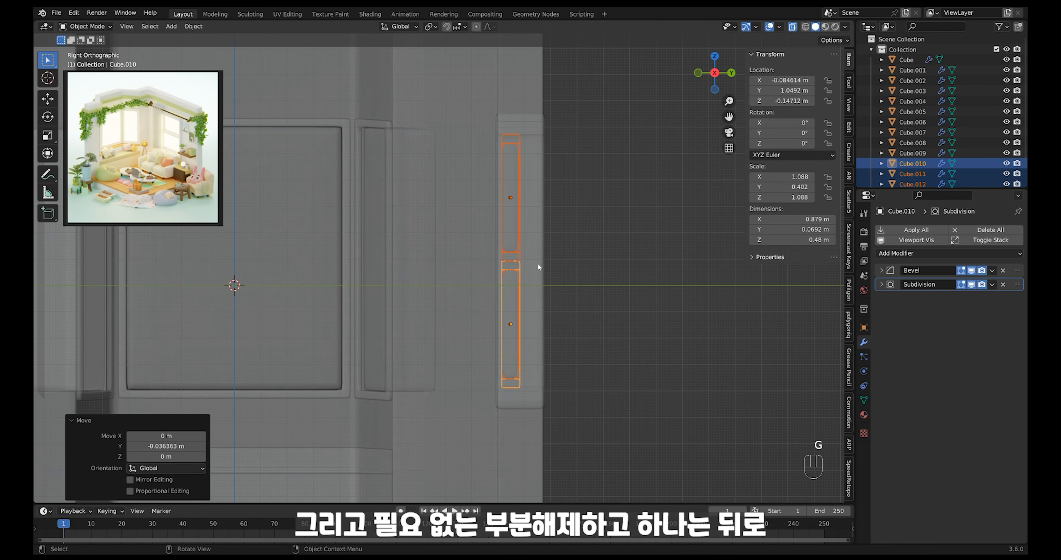
Deselect the lower frame and pane and move the upper frame with its glass about 0.068 m along Y.
ctrl+drag(577, 263, 367, 429)
key(g)
key(y)
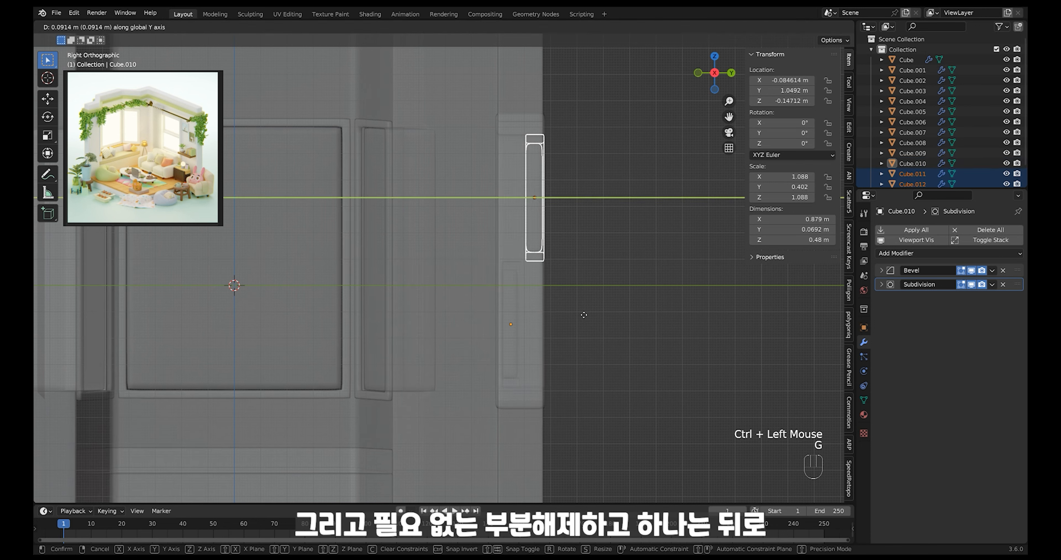
click(578, 318)
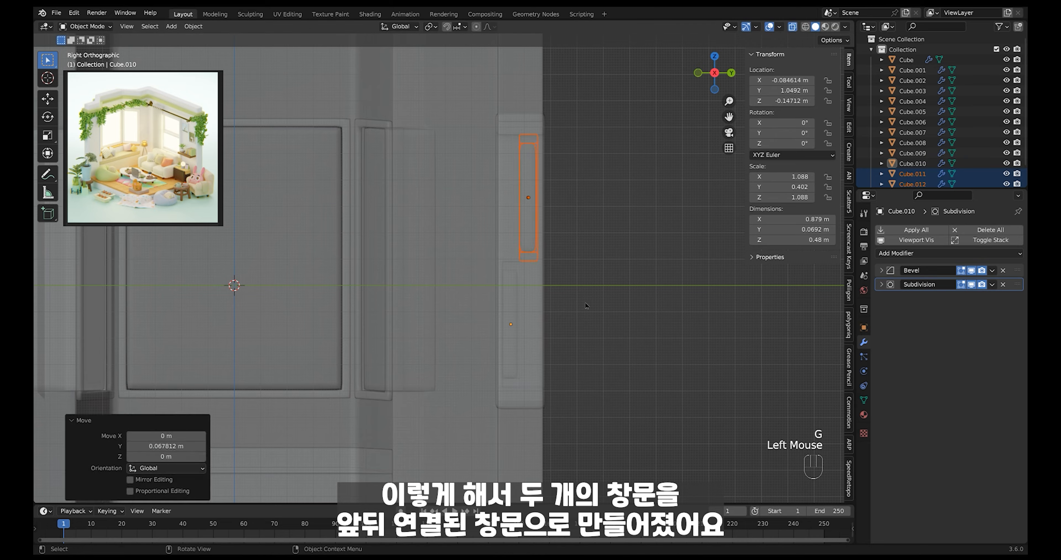
Fine-tune the upper frame and its glass by about -0.008 m along Y in solid view, and deselect them.
middle_drag(578, 318, 556, 338)
key(alt+z)
click(527, 261)
shift+click(532, 262)
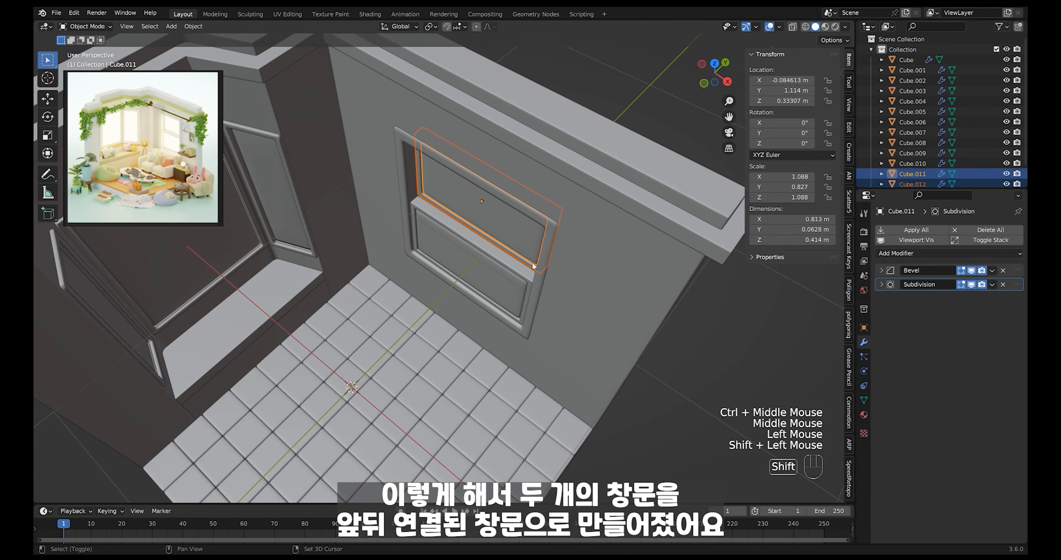
shift+middle_drag(532, 262, 541, 268)
ctrl+middle_drag(541, 267, 551, 274)
key(g)
key(y)
click(573, 227)
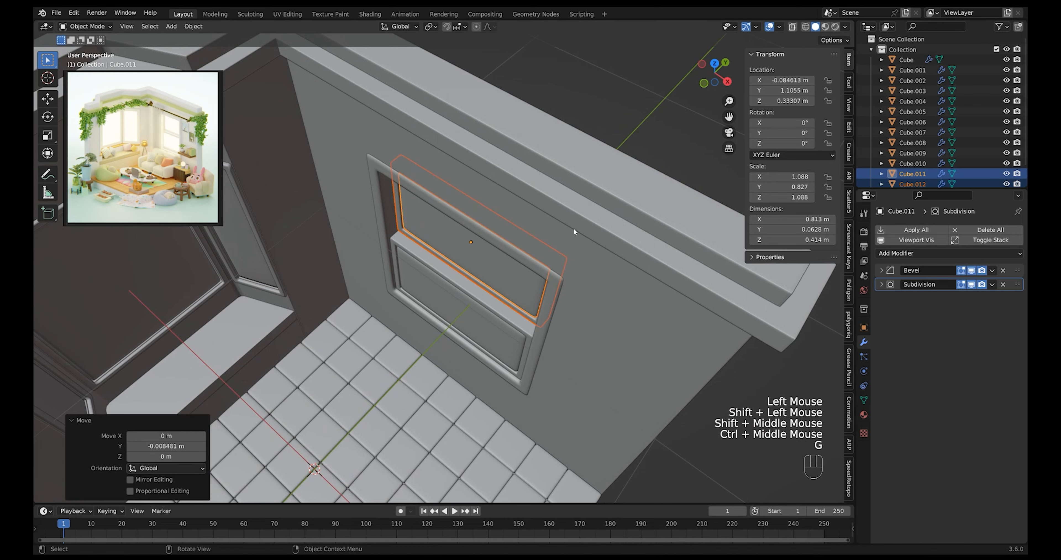
ctrl+click(614, 166)
click(577, 243)
ctrl+middle_drag(614, 166, 578, 284)
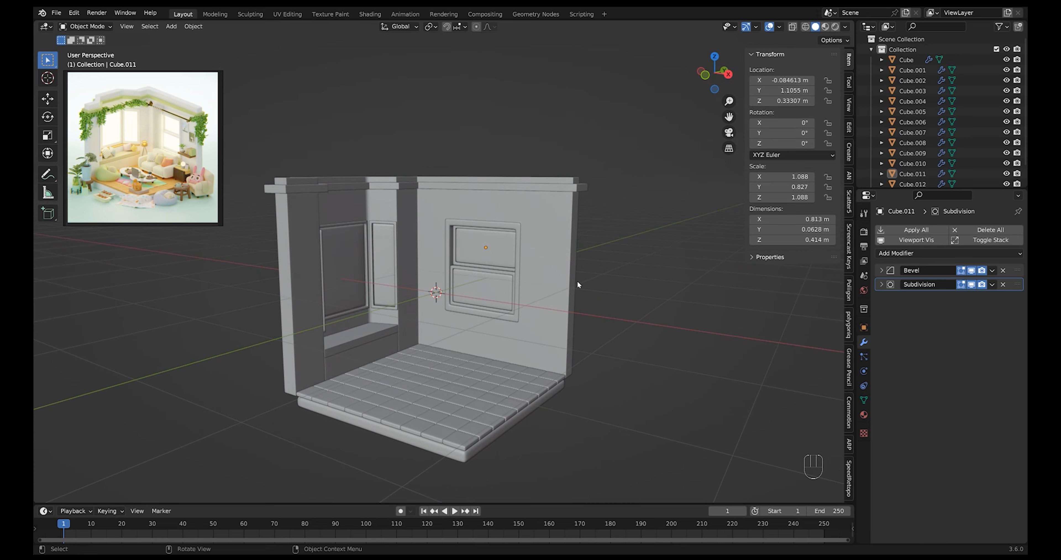
Select all bottom vertices of the wall in Edit Mode and lower them about 0.102 m along Z.
click(554, 363)
middle_drag(554, 363, 576, 363)
key(Tab)
key(alt+z)
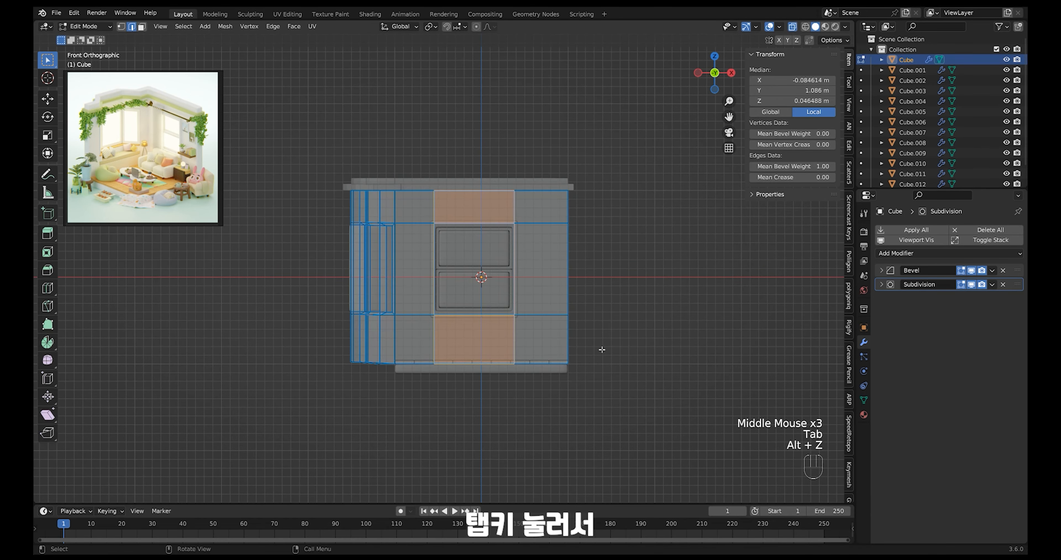
key(1)
drag(662, 333, 202, 472)
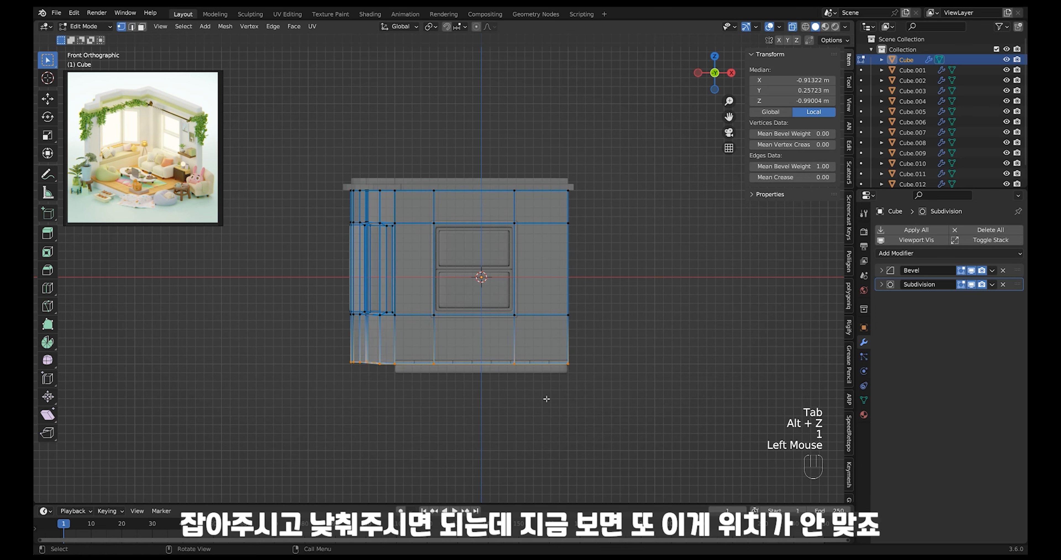
key(g)
key(z)
click(544, 412)
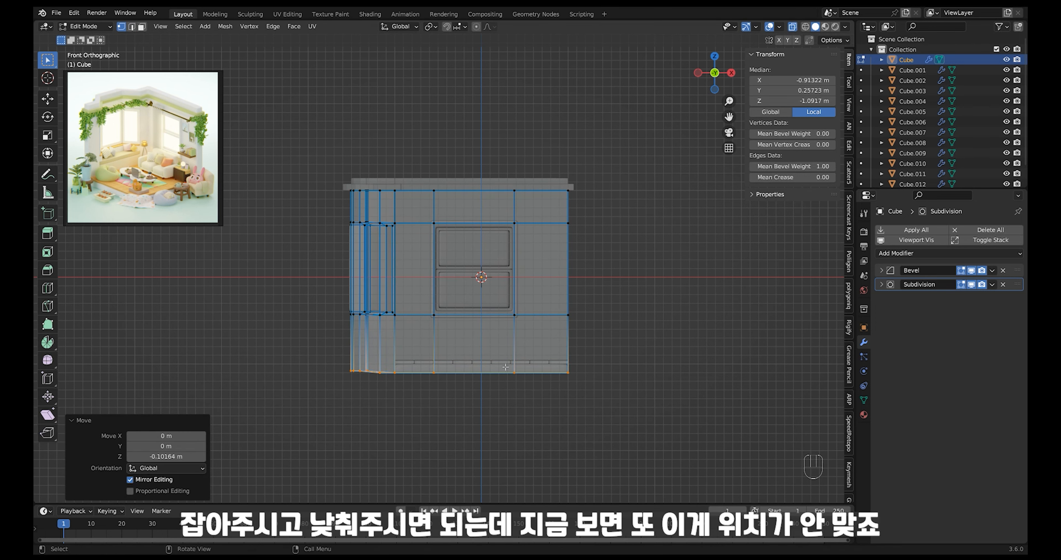
Flatten the wall's bottom vertices into a straight line by repeatedly scaling them along Z, and return to Object Mode.
key(s)
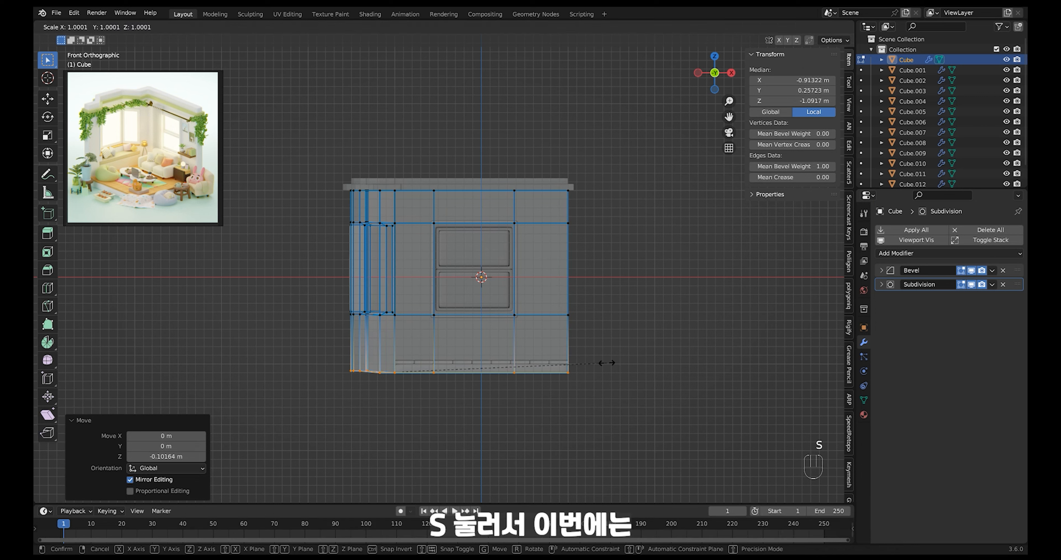
key(z)
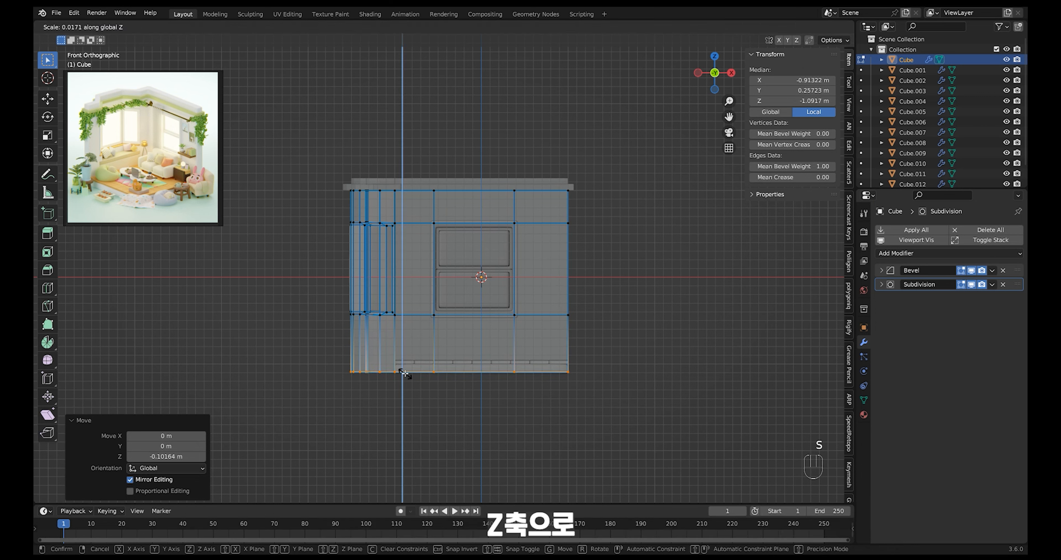
click(408, 373)
key(s)
key(z)
click(492, 374)
key(s)
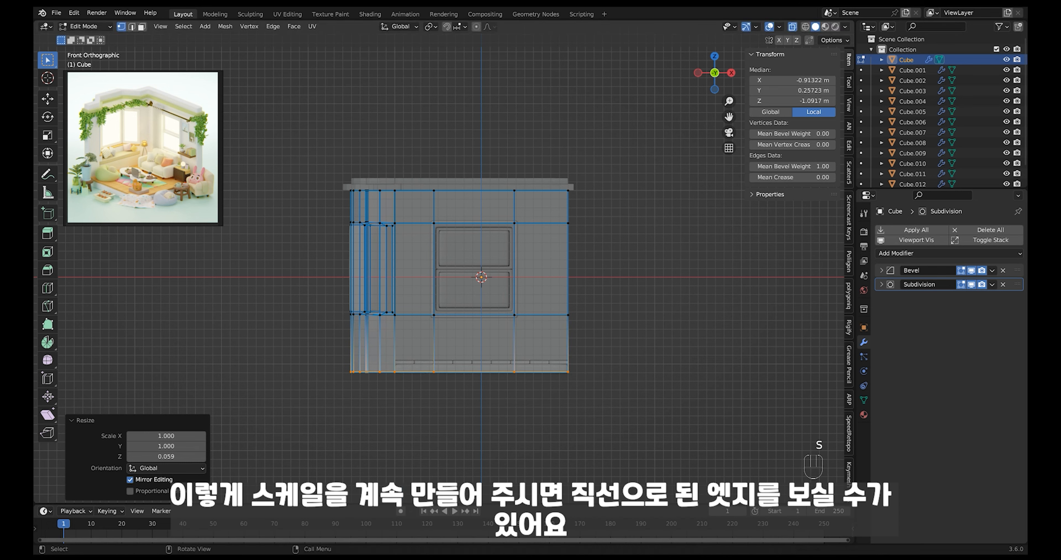
key(z)
click(451, 370)
key(s)
key(z)
click(424, 368)
mouse_move(563, 355)
middle_down()
mouse_move(533, 391)
mouse_move(554, 348)
mouse_move(542, 377)
middle_up()
key(alt+z)
key(Tab)
click(537, 390)
ctrl+middle_drag(542, 377, 546, 351)
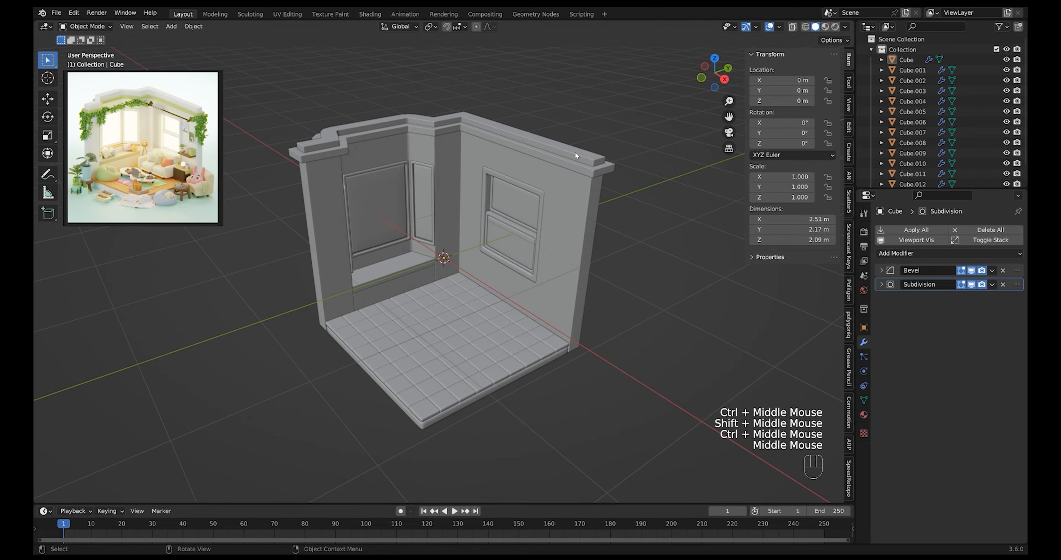
Set the uppermost wall molding's origin to its geometry and scale it by 1.579 along Z.
click(586, 159)
key(s)
key(z)
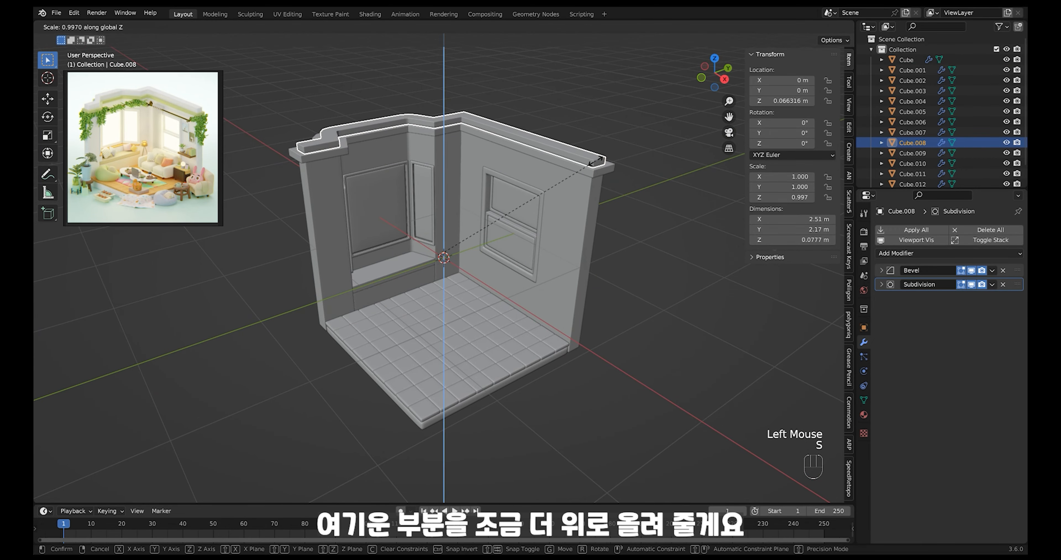
right_click(591, 166)
mouse_move(537, 163)
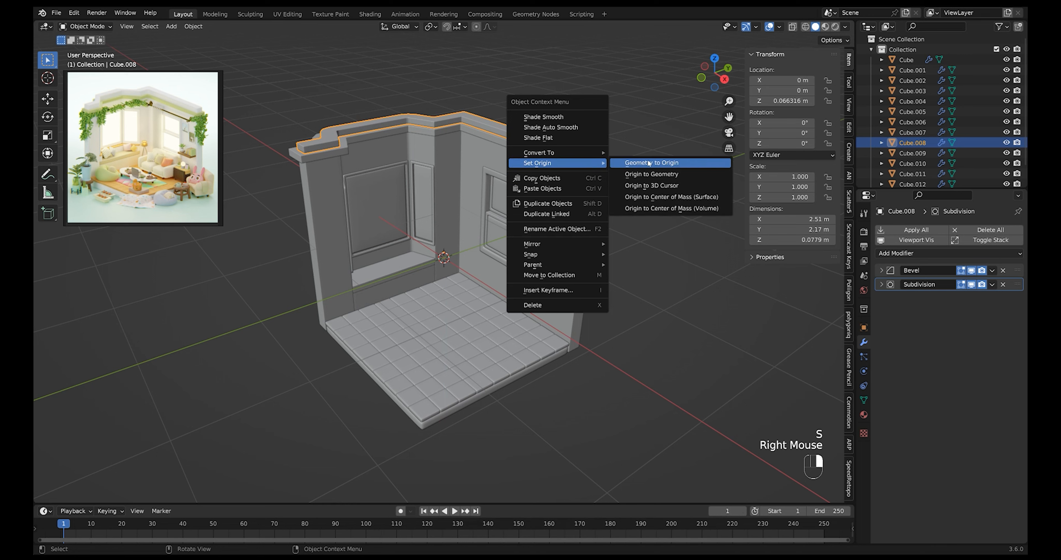
click(642, 175)
key(s)
key(z)
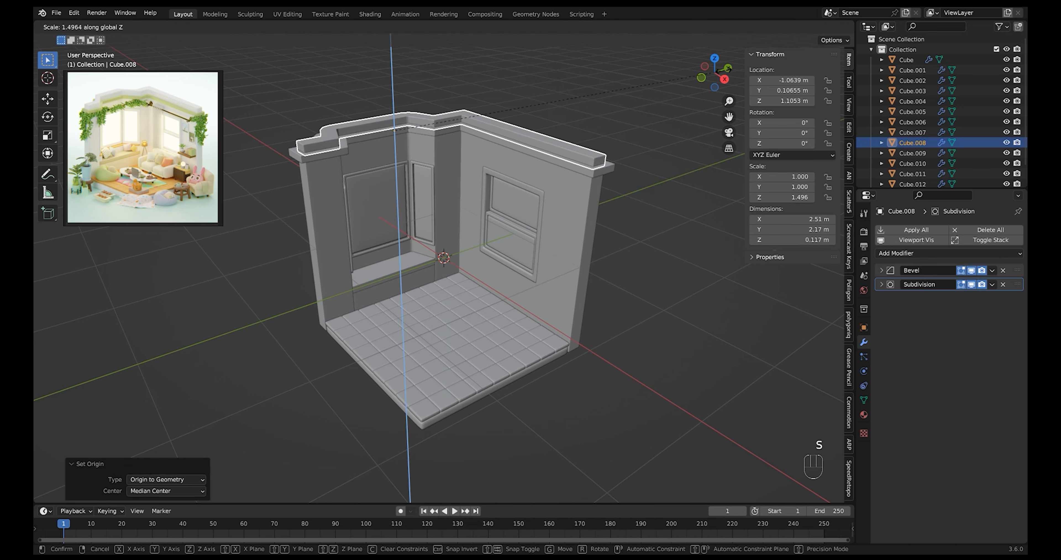
click(610, 164)
Raise the uppermost wall molding along Z to a location of about 1.108 m and deselect it.
key(g)
key(z)
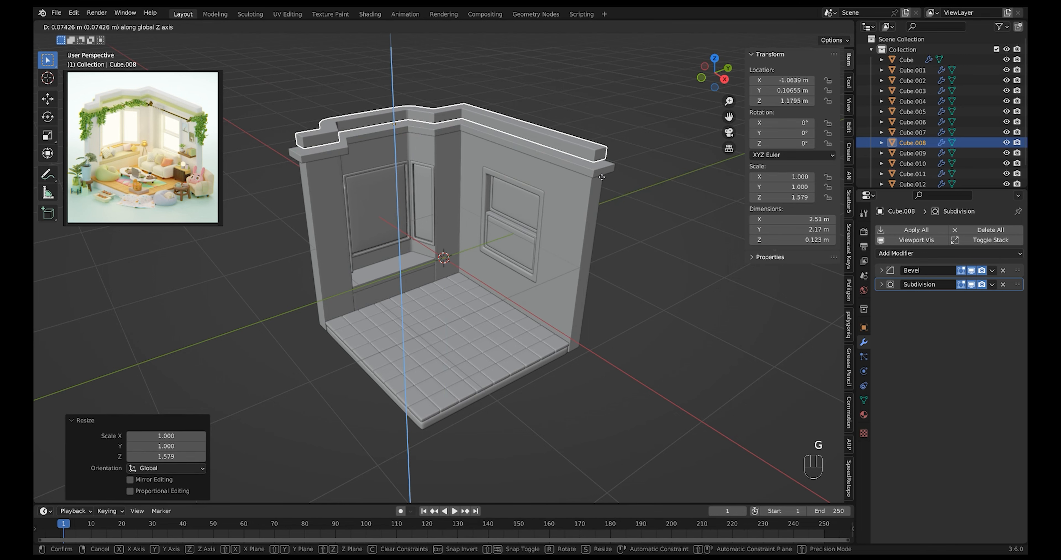
click(612, 162)
click(612, 166)
mouse_move(612, 166)
ctrl+middle_down()
mouse_move(606, 192)
mouse_move(605, 183)
ctrl+middle_up()
ctrl+middle_drag(605, 184, 608, 193)
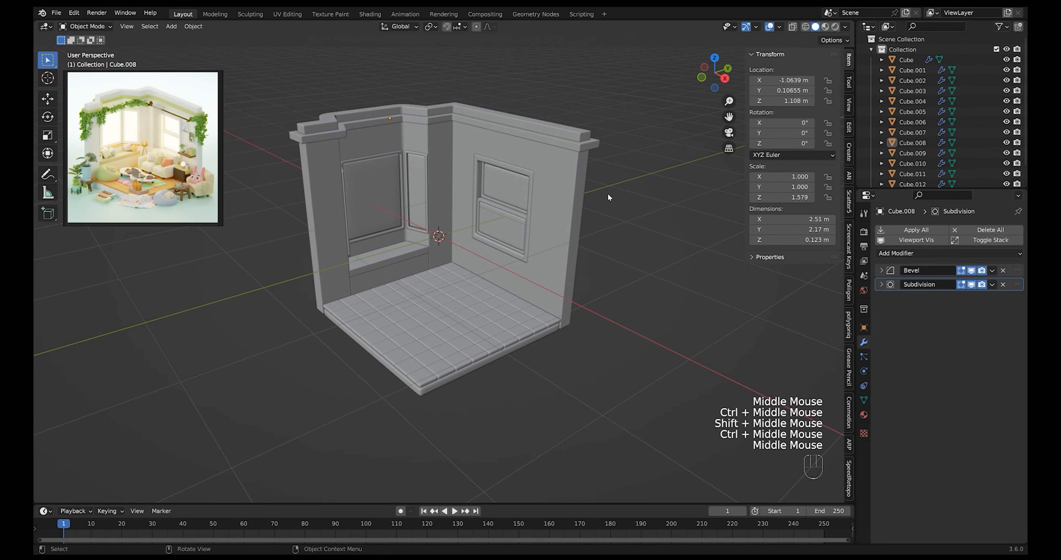
click(613, 123)
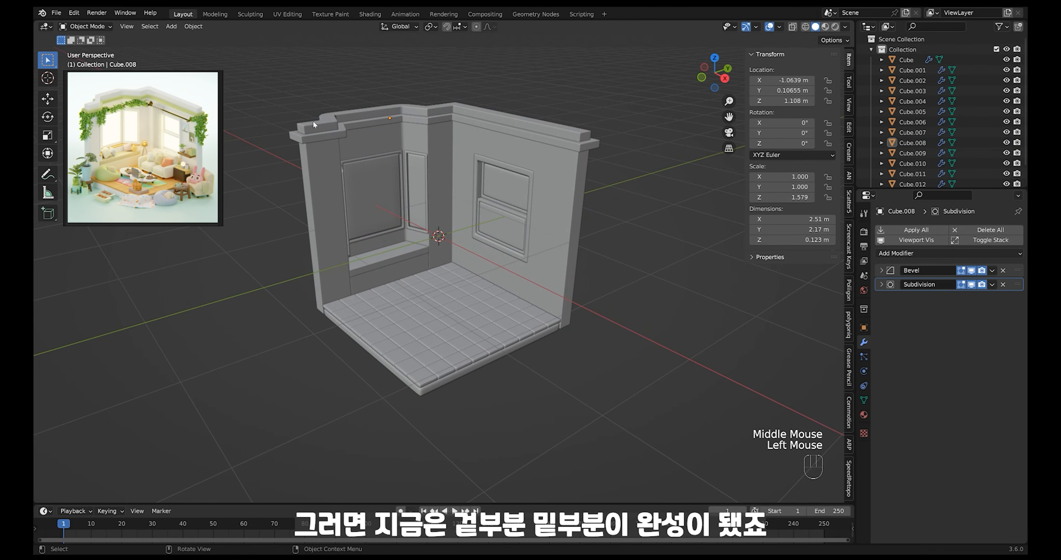